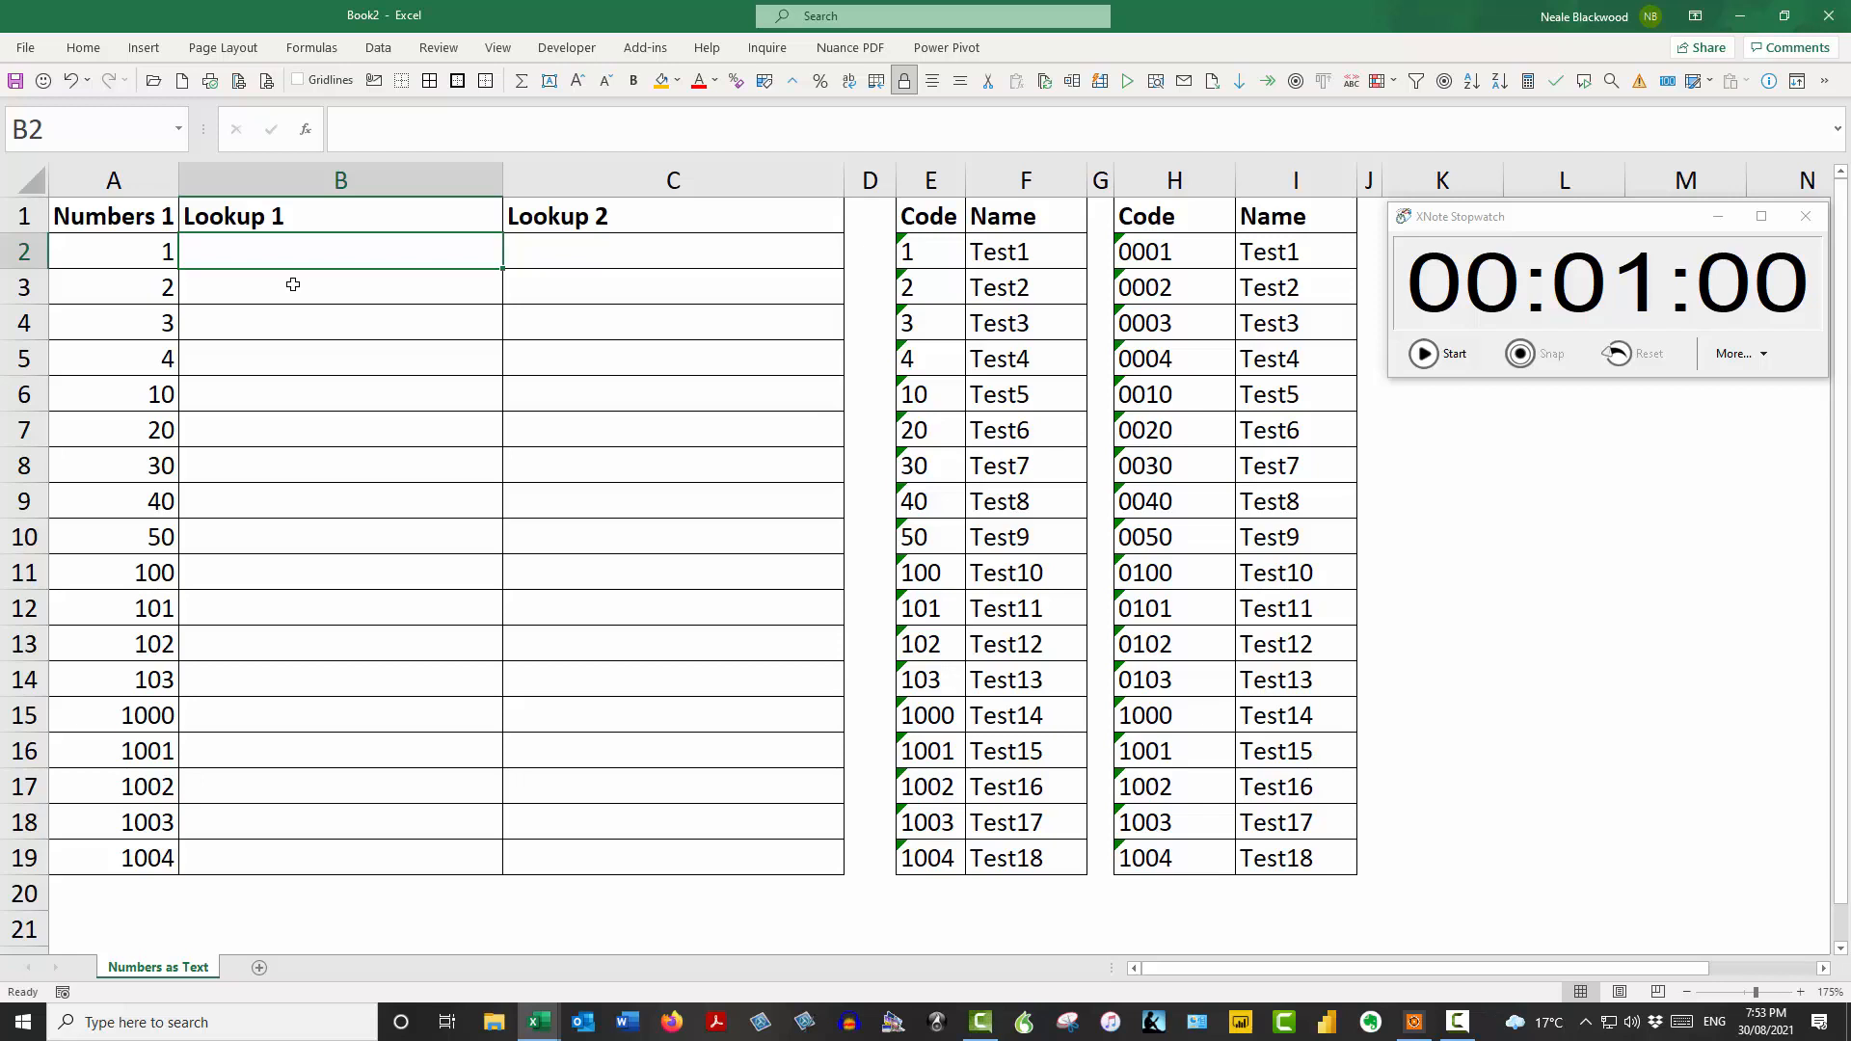
# Step: Examine the numbers in column A and the text-formatted codes in the lookup tables in columns E:F and H:I
pyautogui.click(137, 179)
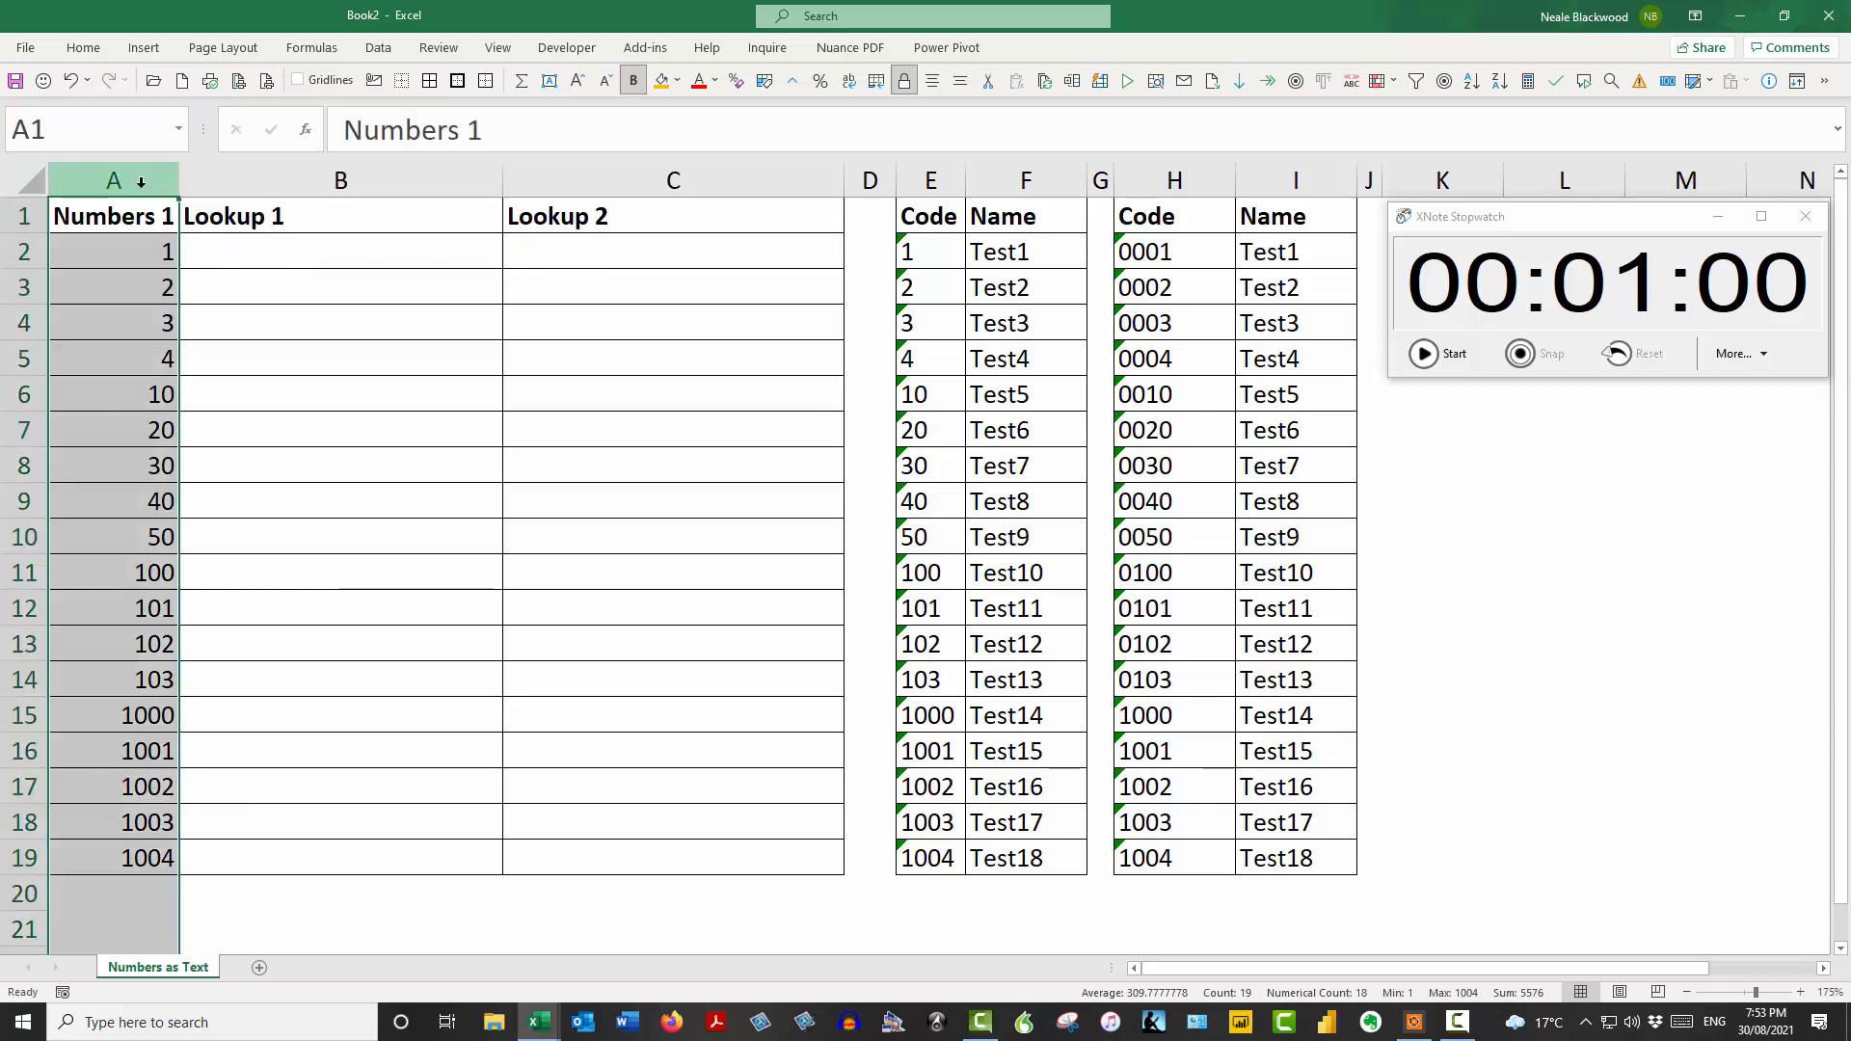
pyautogui.moveTo(159, 252); pyautogui.dragTo(158, 845)
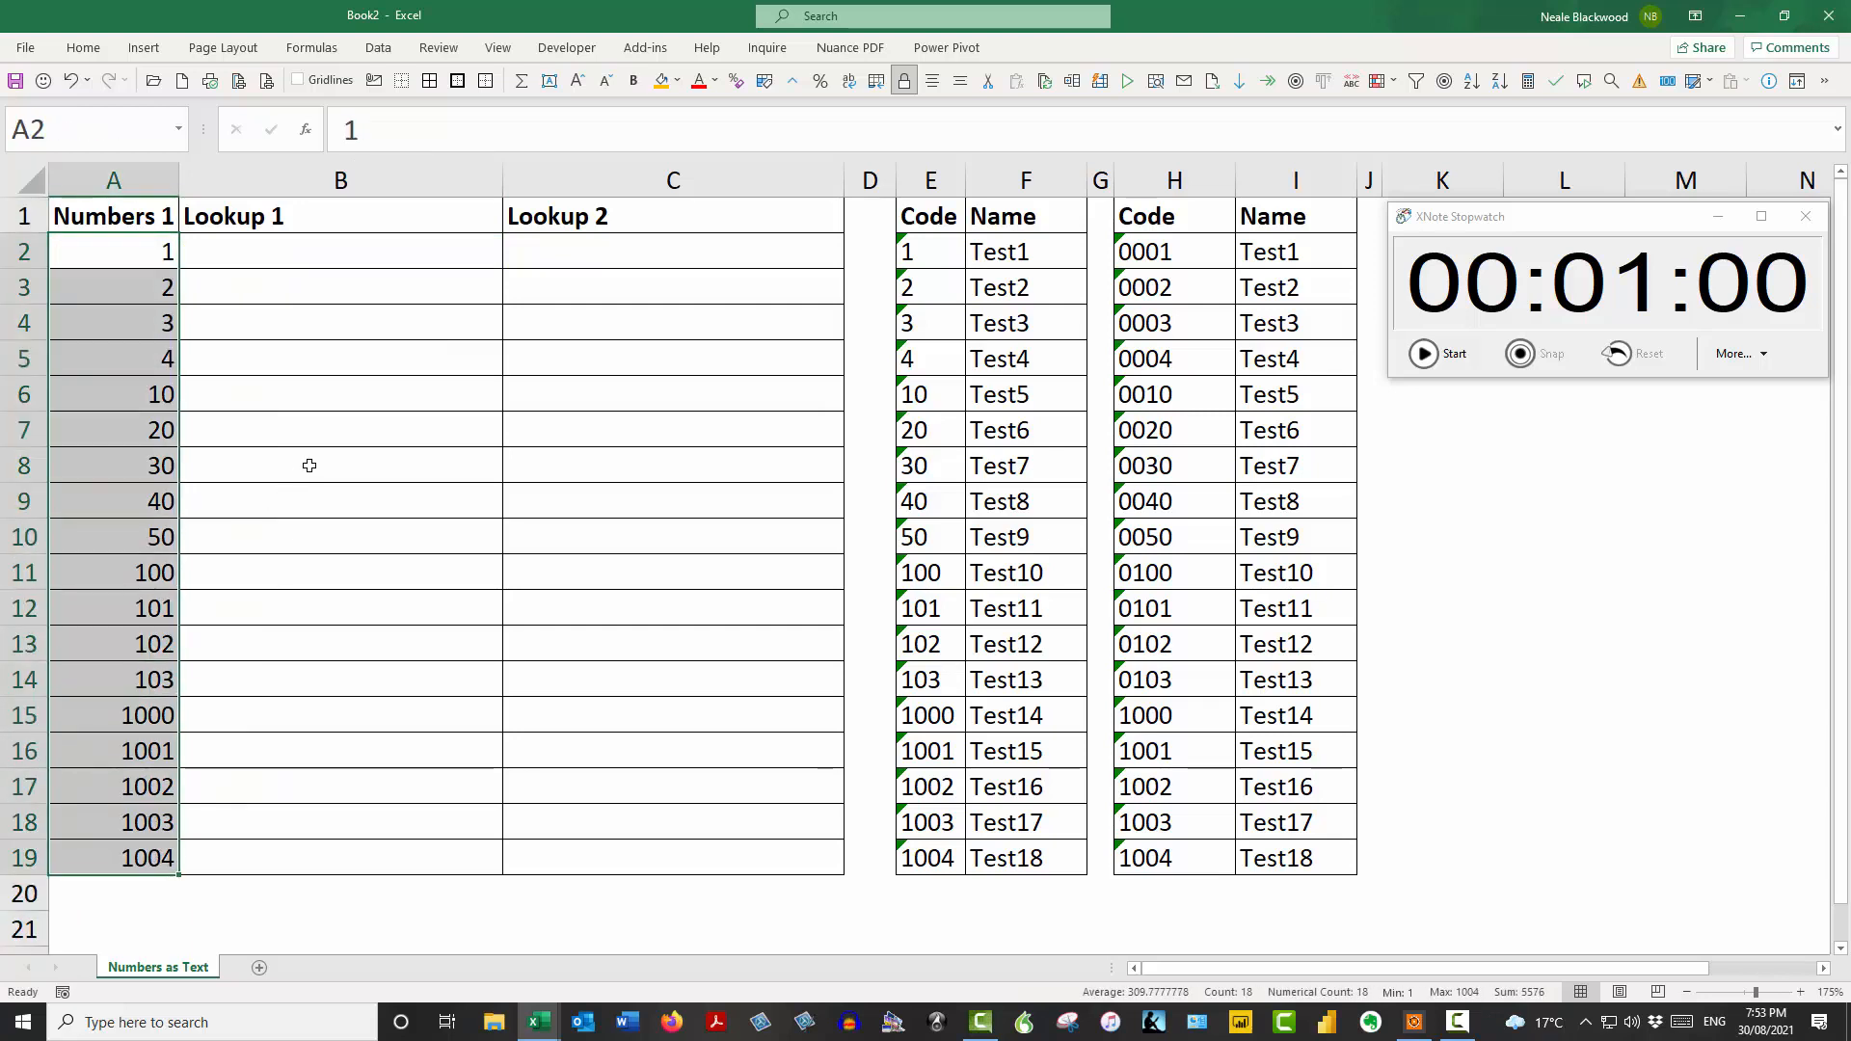
pyautogui.moveTo(931, 181); pyautogui.dragTo(1026, 181)
pyautogui.moveTo(1175, 181); pyautogui.dragTo(1282, 183)
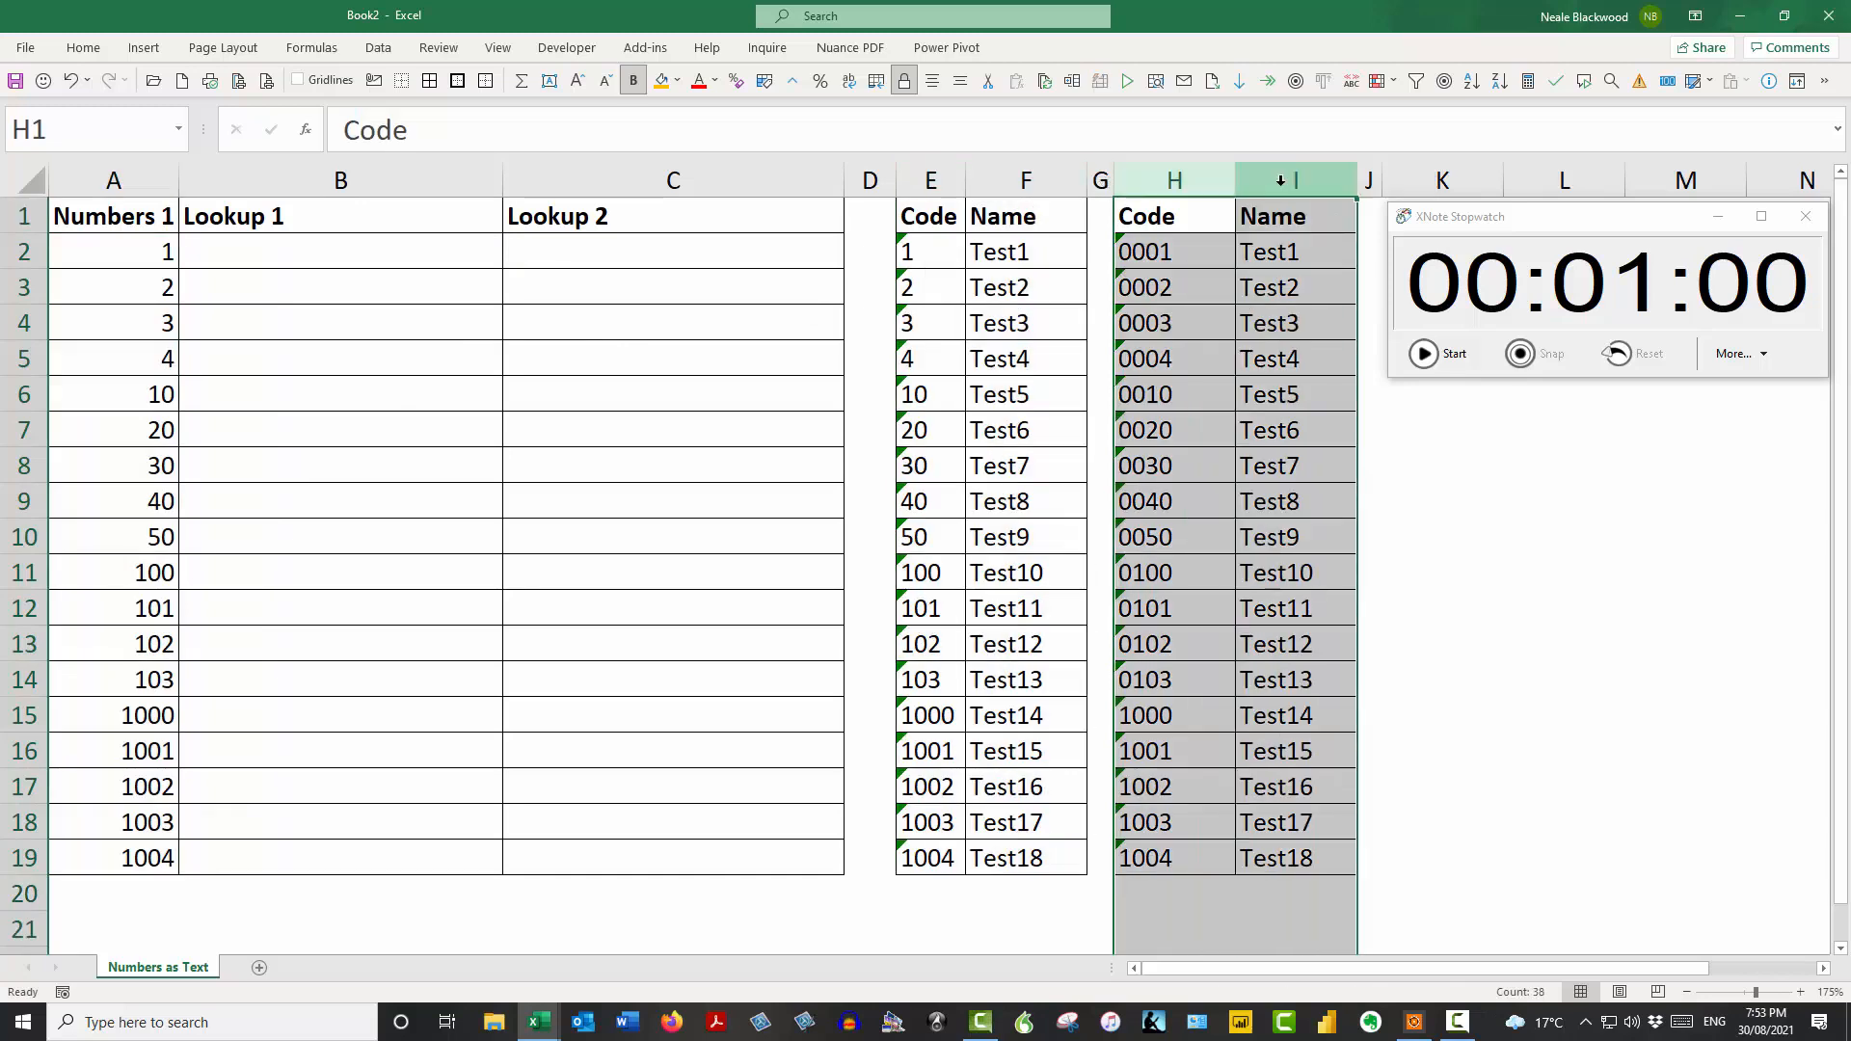
pyautogui.click(927, 251)
pyautogui.click(943, 178)
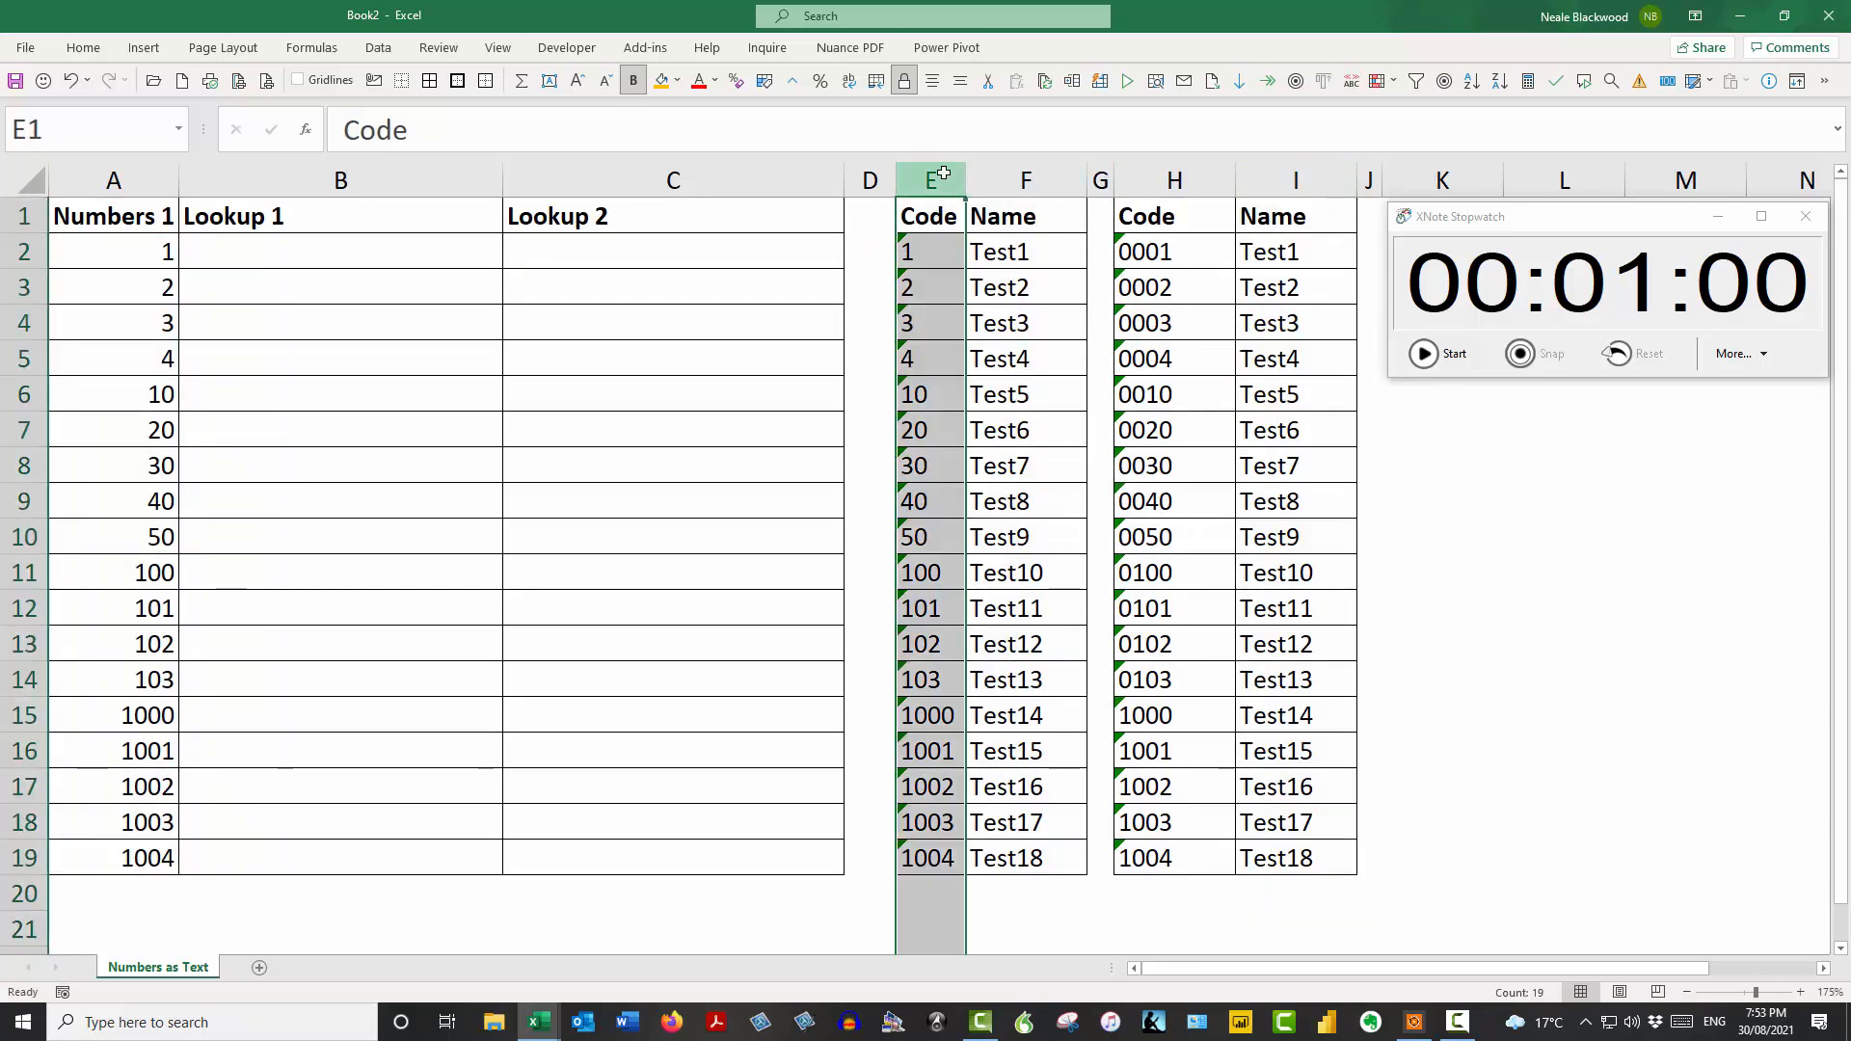
pyautogui.click(926, 249)
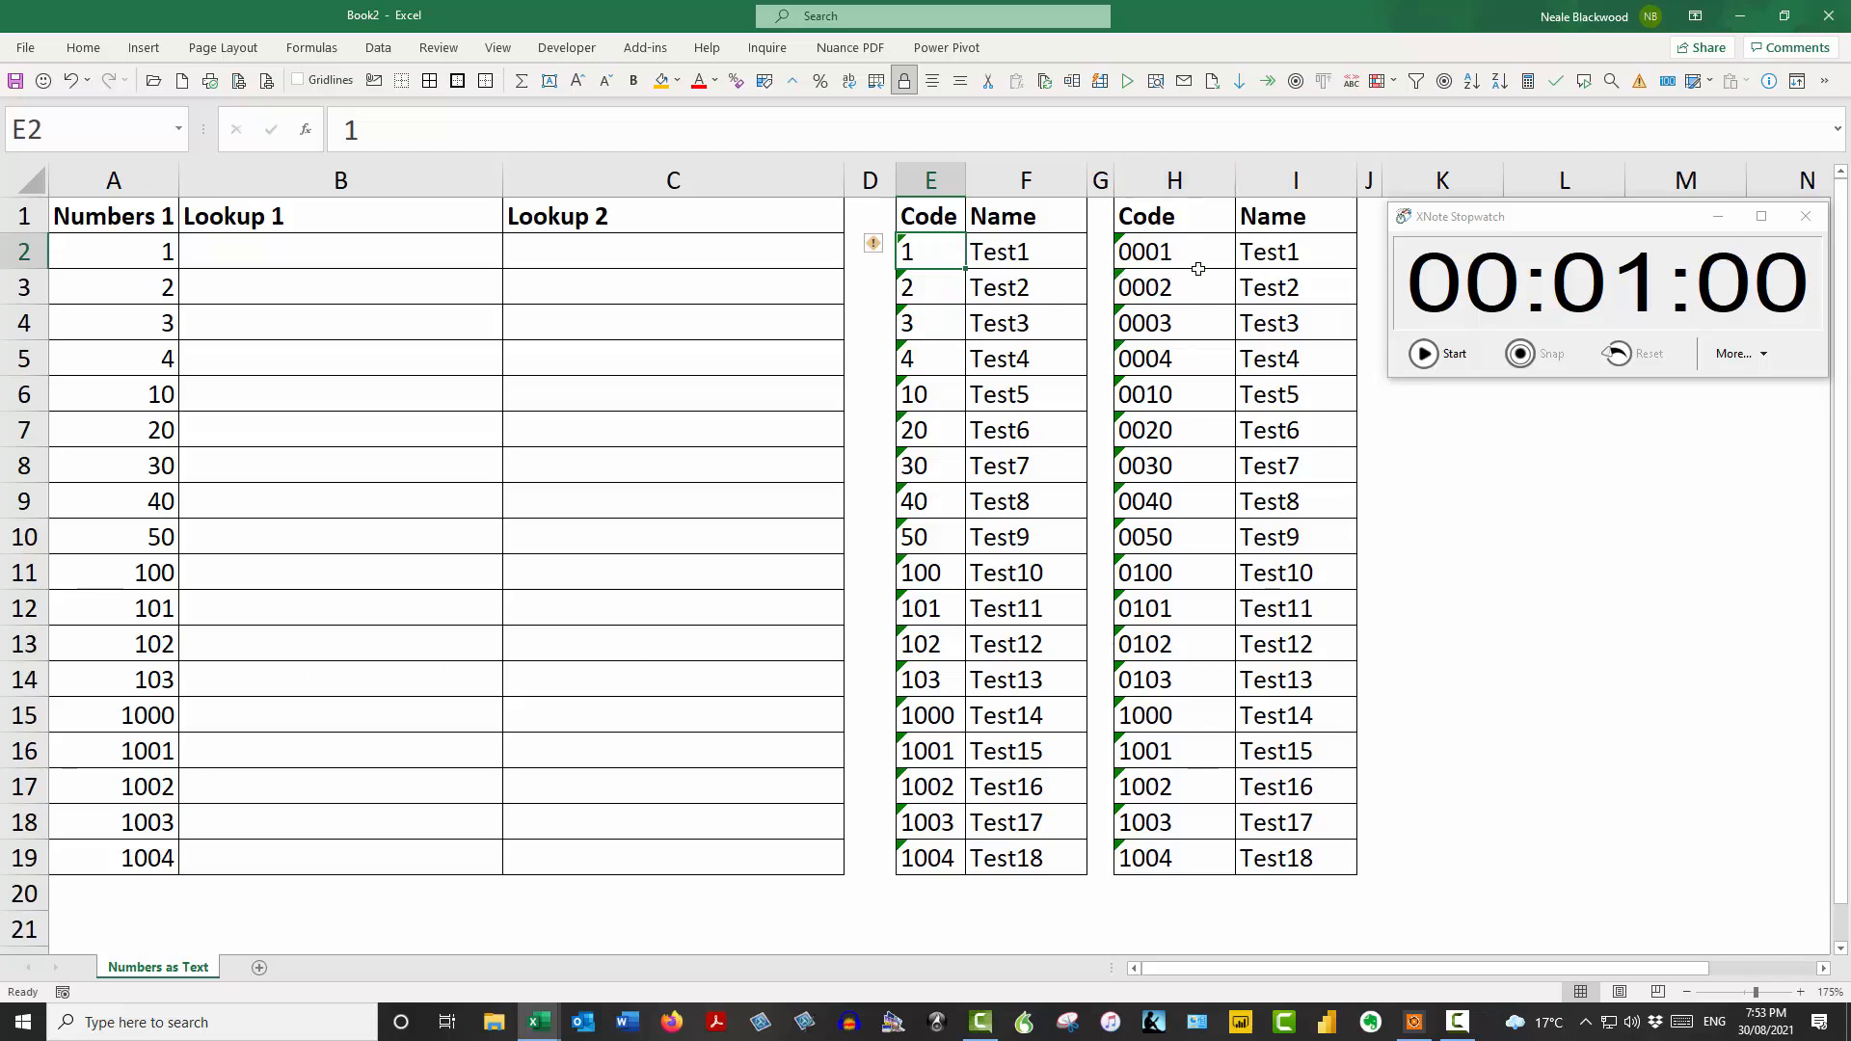
pyautogui.click(1170, 249)
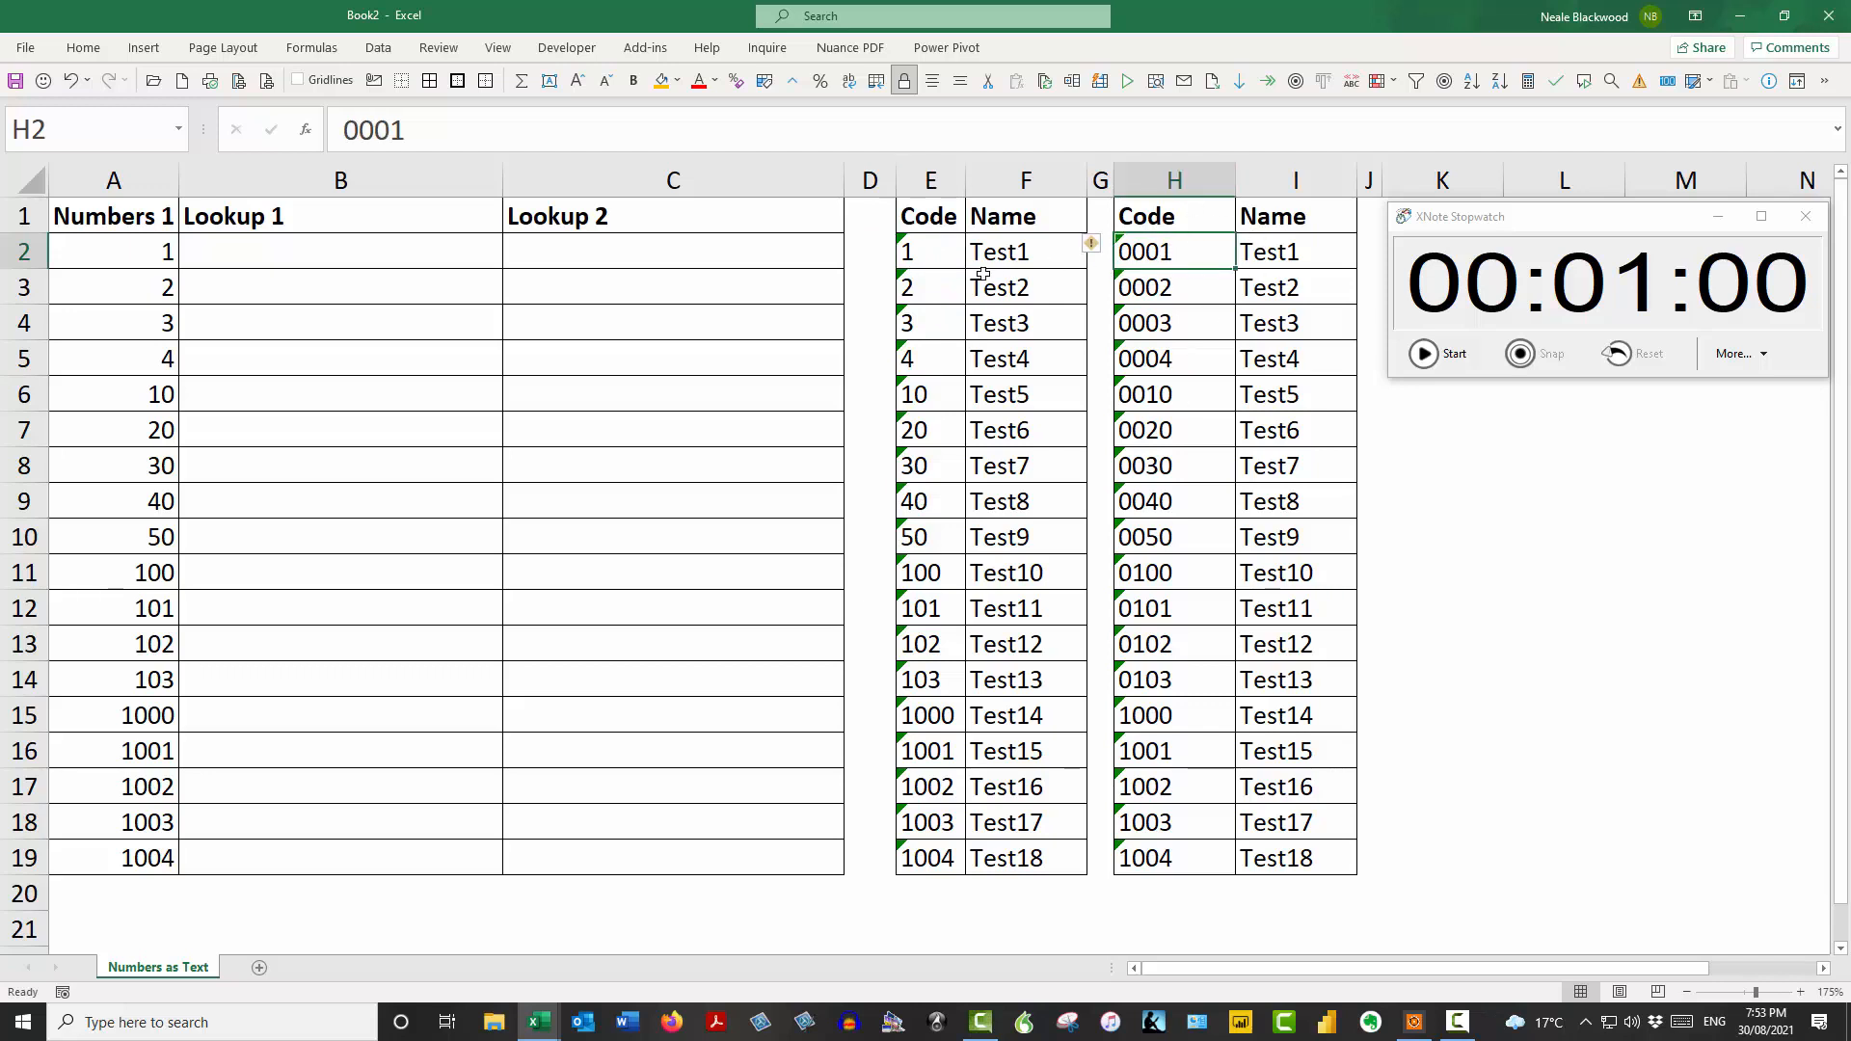
pyautogui.click(941, 256)
# Step: Try looking up the unconverted numbers by entering =VLOOKUP(A2,E:F,2,0) in B2 and filling it down to B19
pyautogui.click(474, 262)
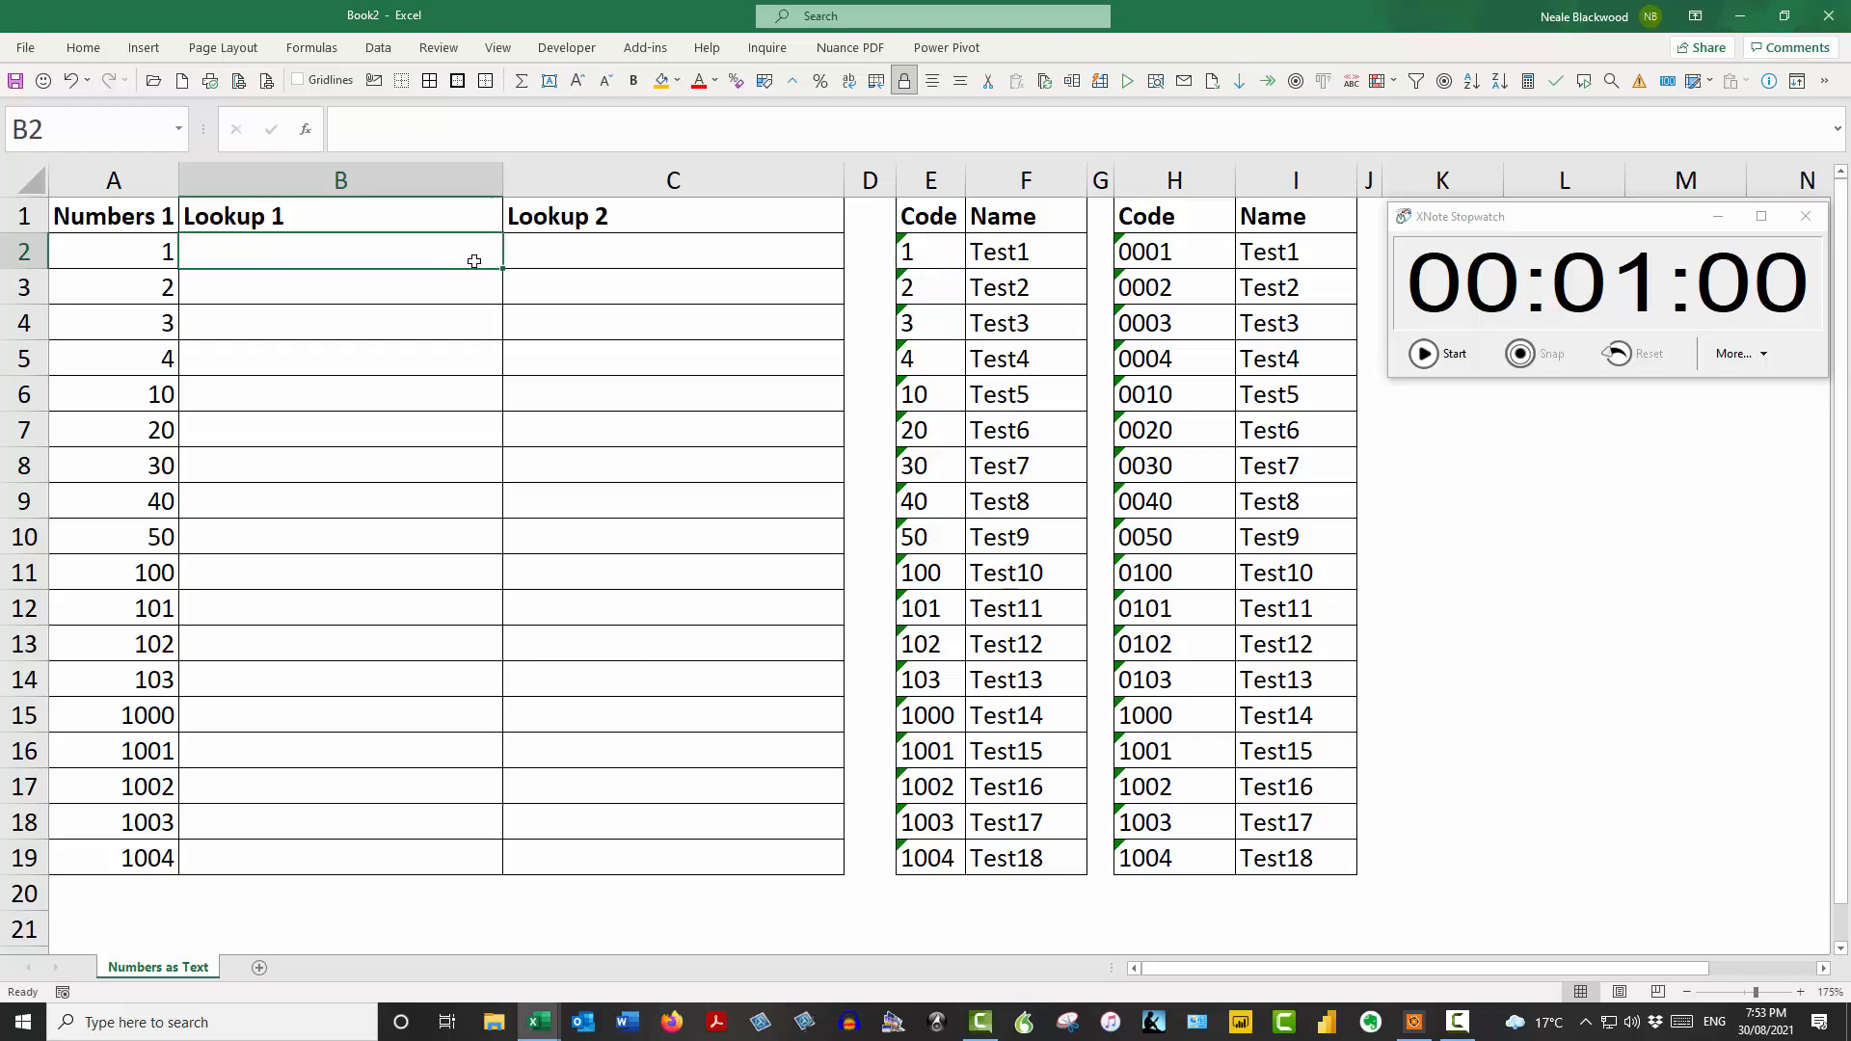
pyautogui.write('=vl')
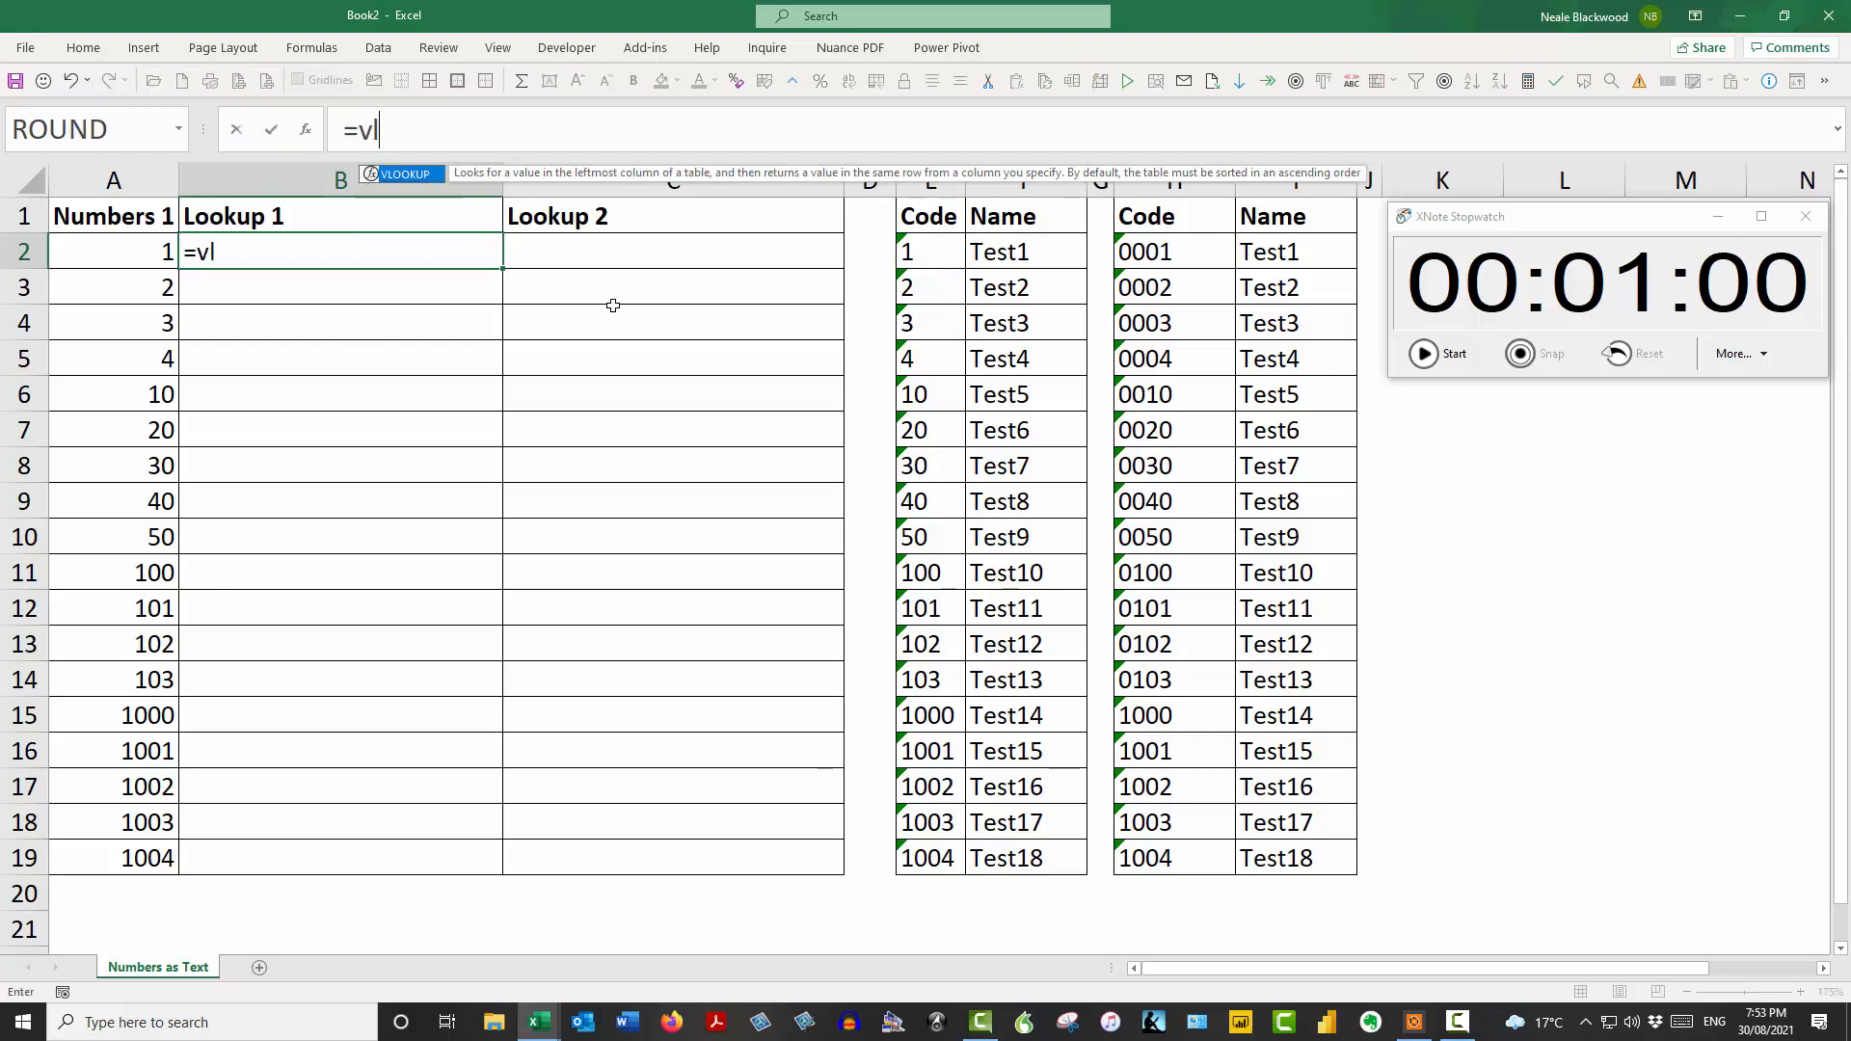
pyautogui.press('Tab')
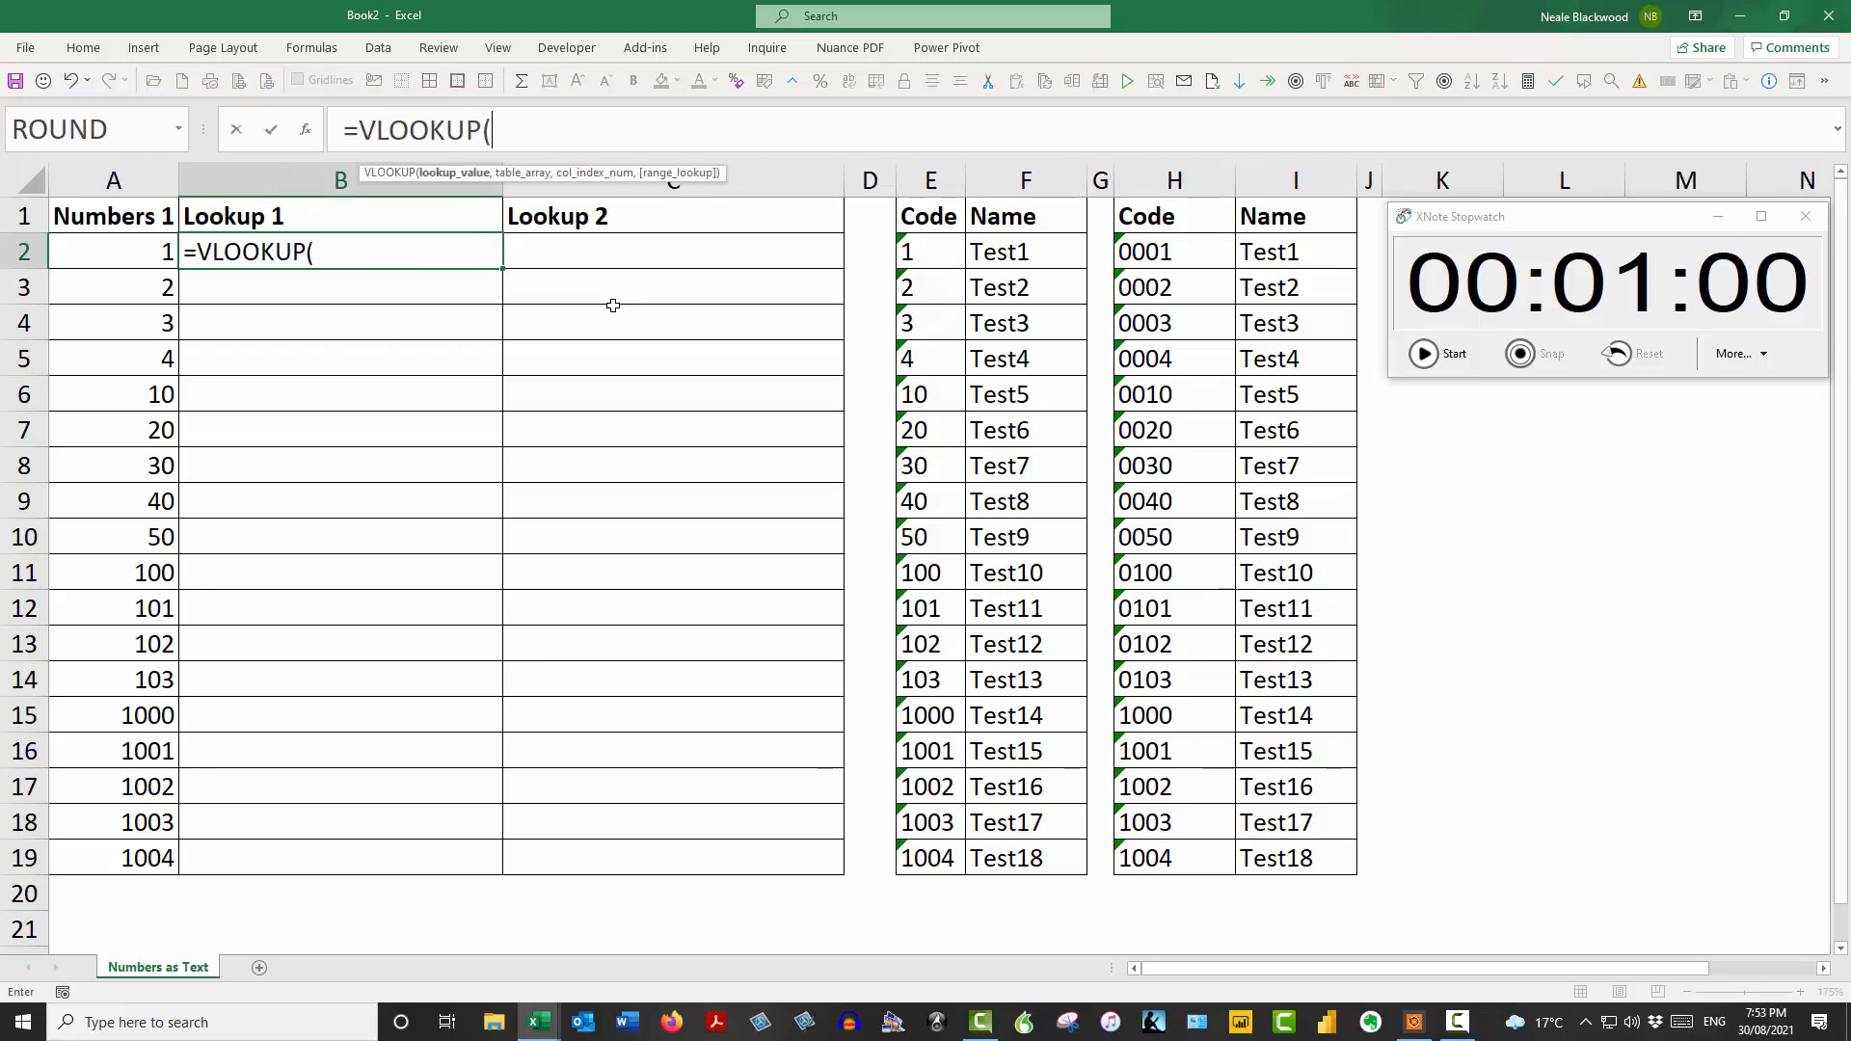
pyautogui.click(128, 247)
pyautogui.write(',')
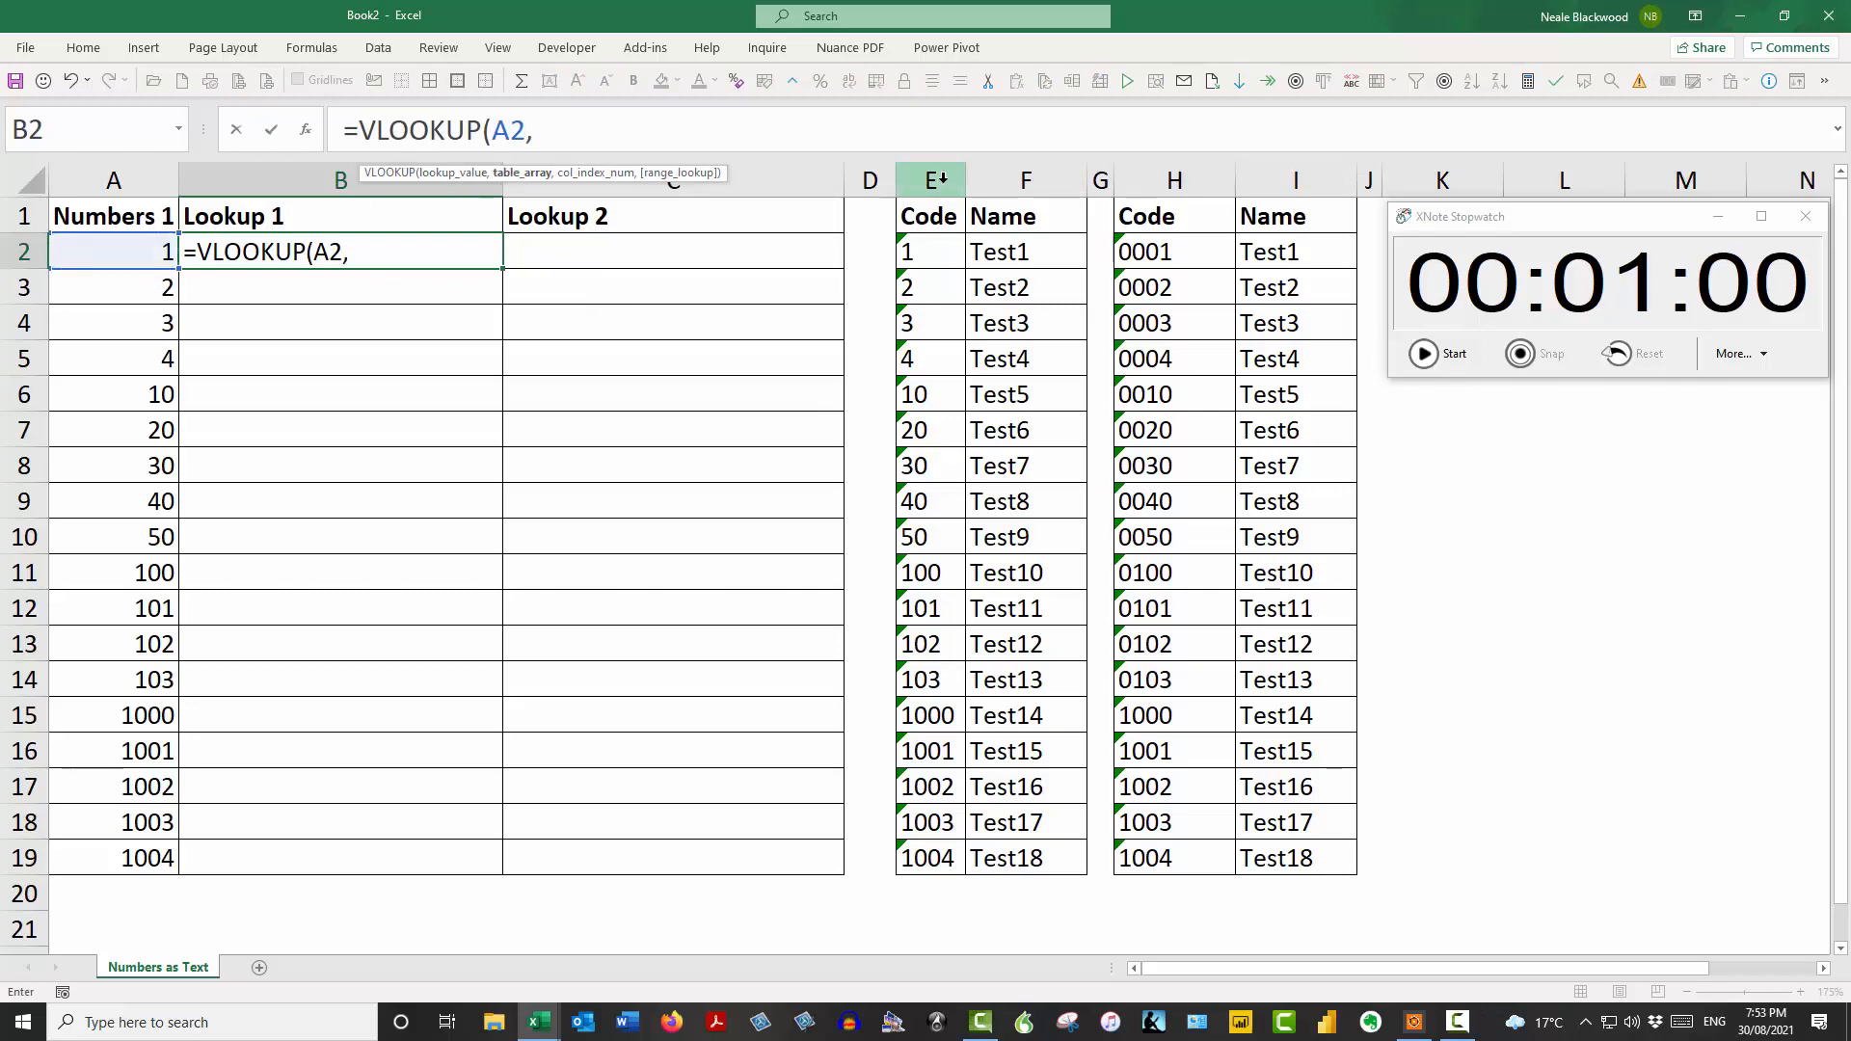
pyautogui.moveTo(938, 179); pyautogui.dragTo(1002, 176)
pyautogui.write(',2,0)')
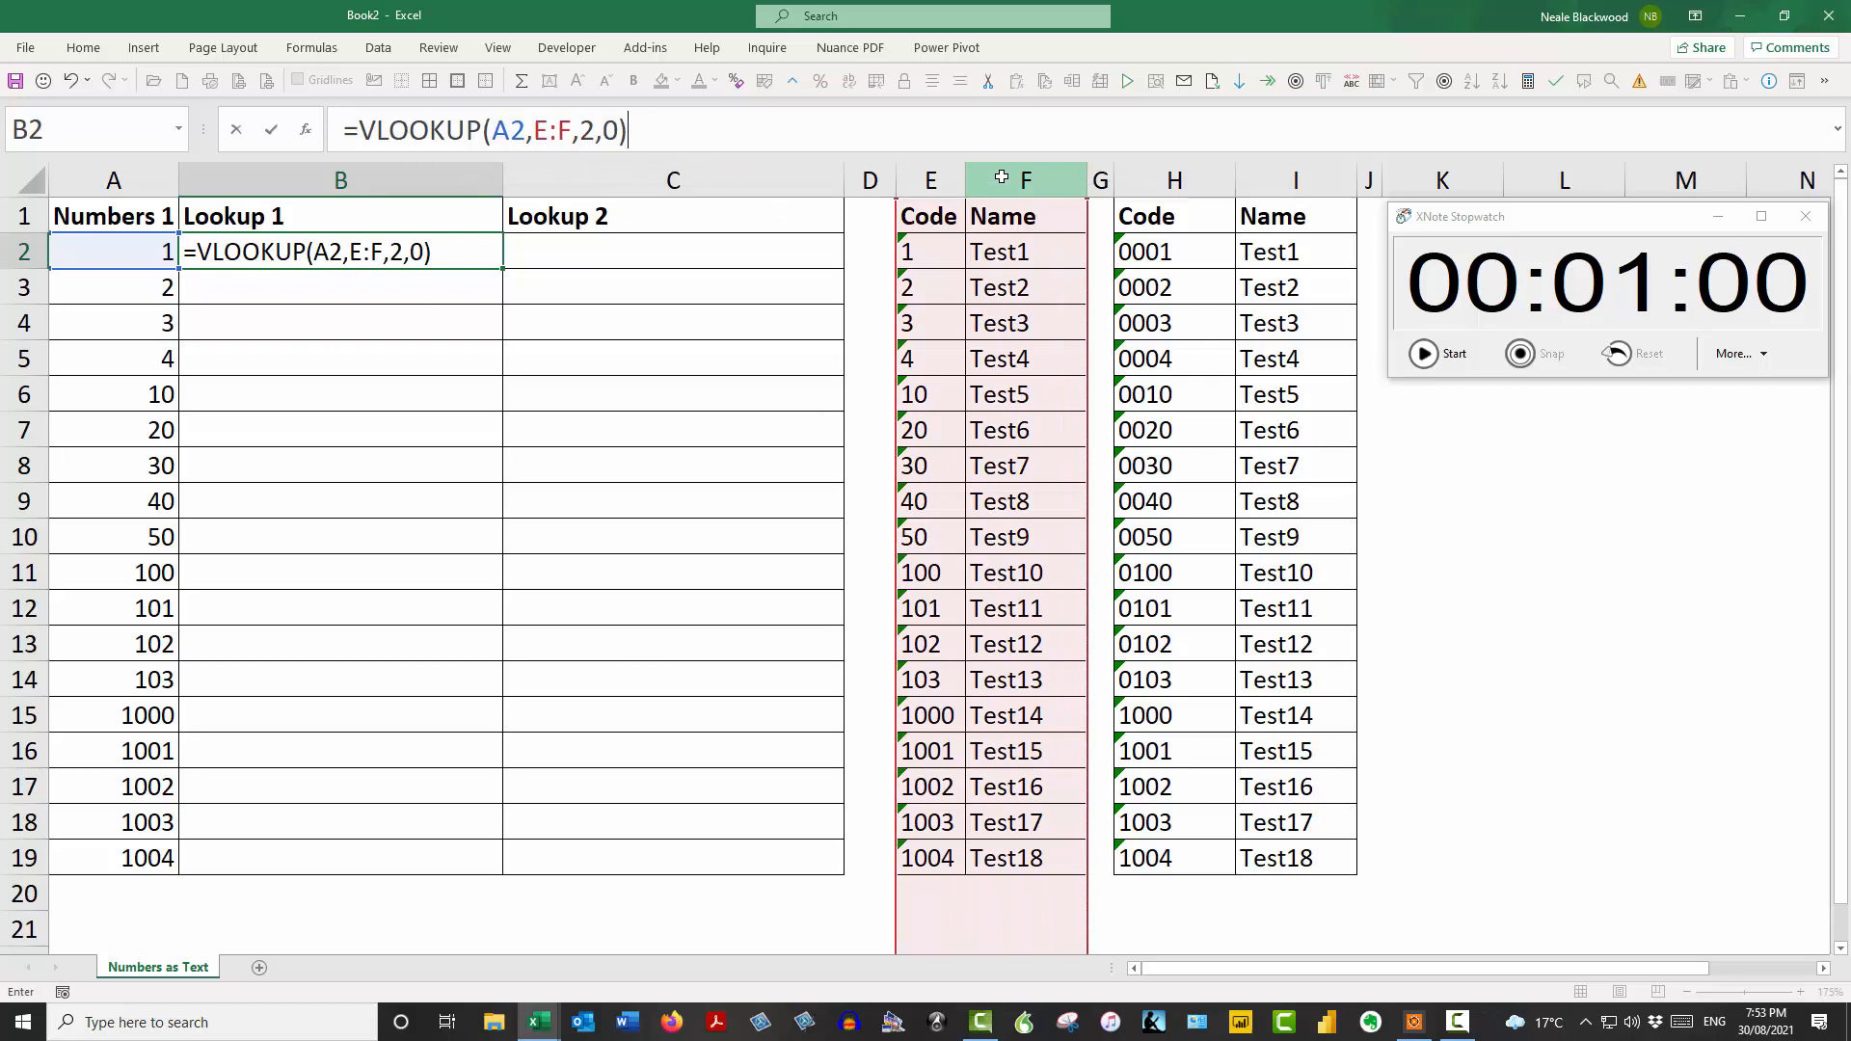
pyautogui.press('Return')
pyautogui.click(467, 252)
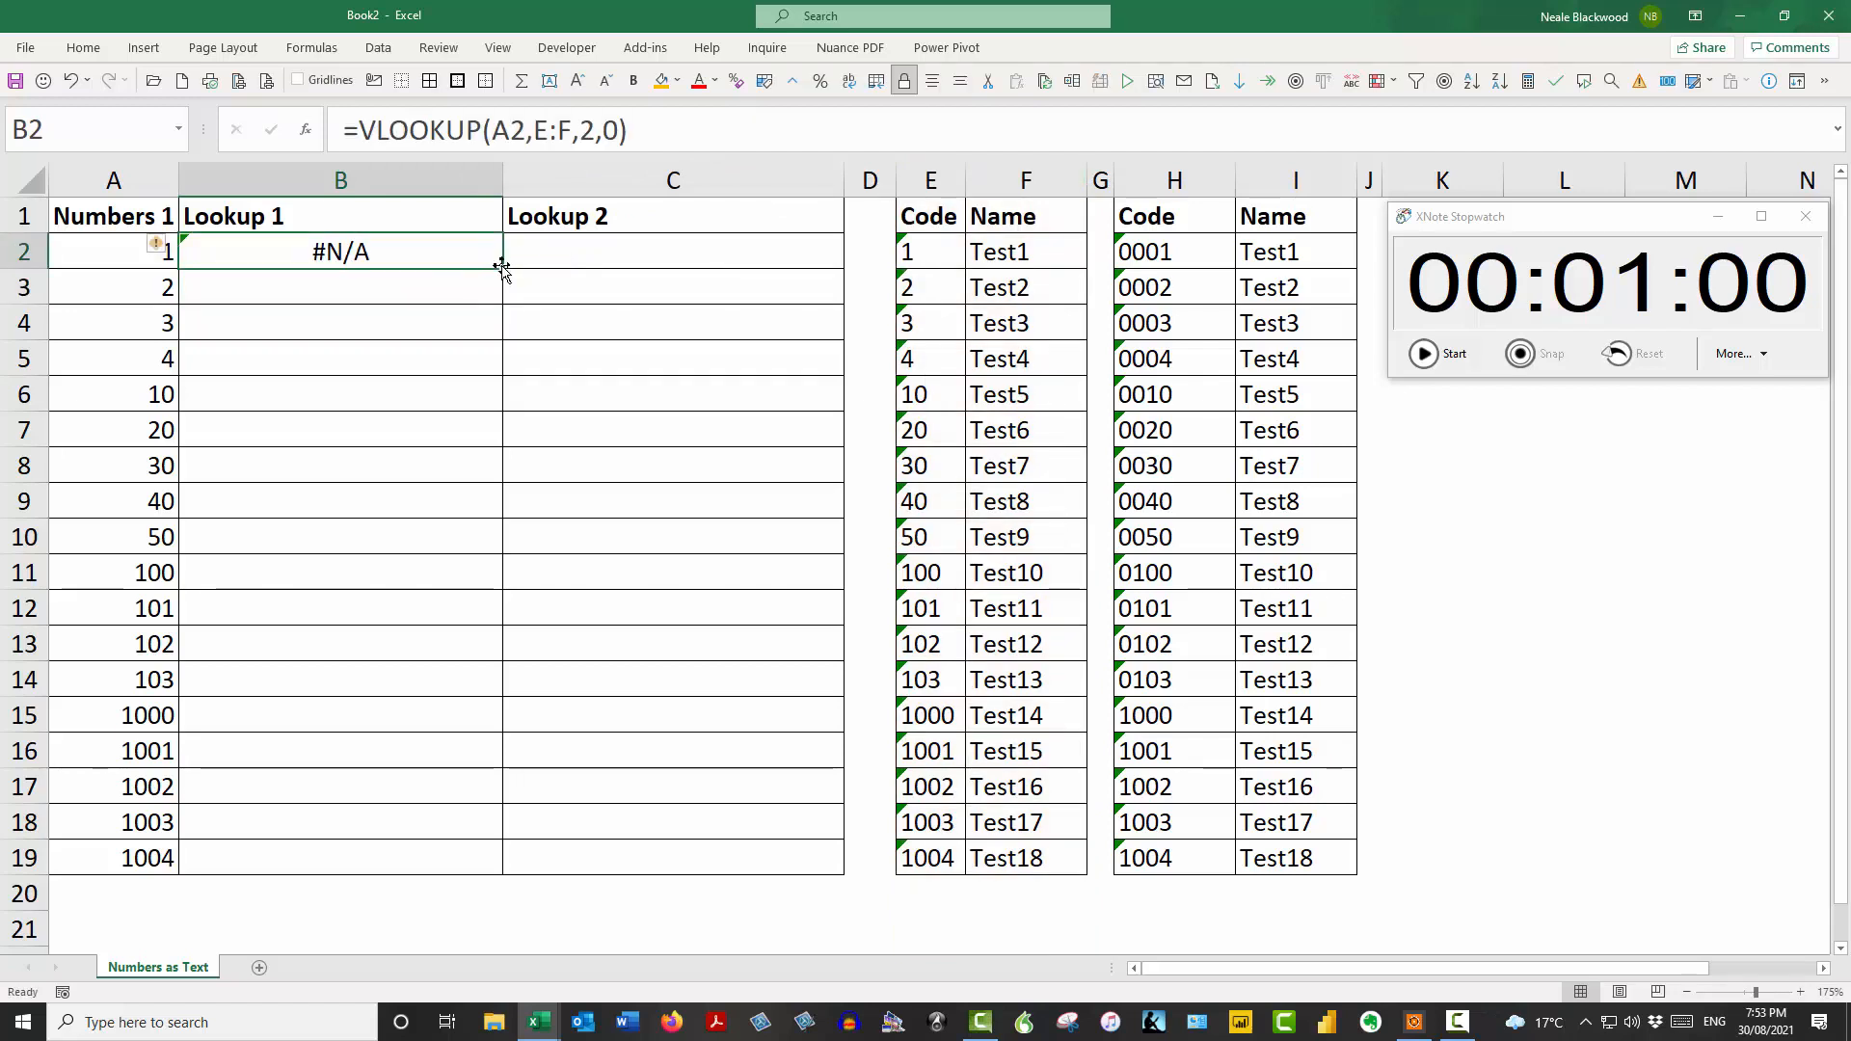
pyautogui.doubleClick(502, 268)
# Step: Try the same lookup against the four-digit codes with =VLOOKUP(A2,H:I,2,0) in C2, filled down to C19
pyautogui.click(576, 251)
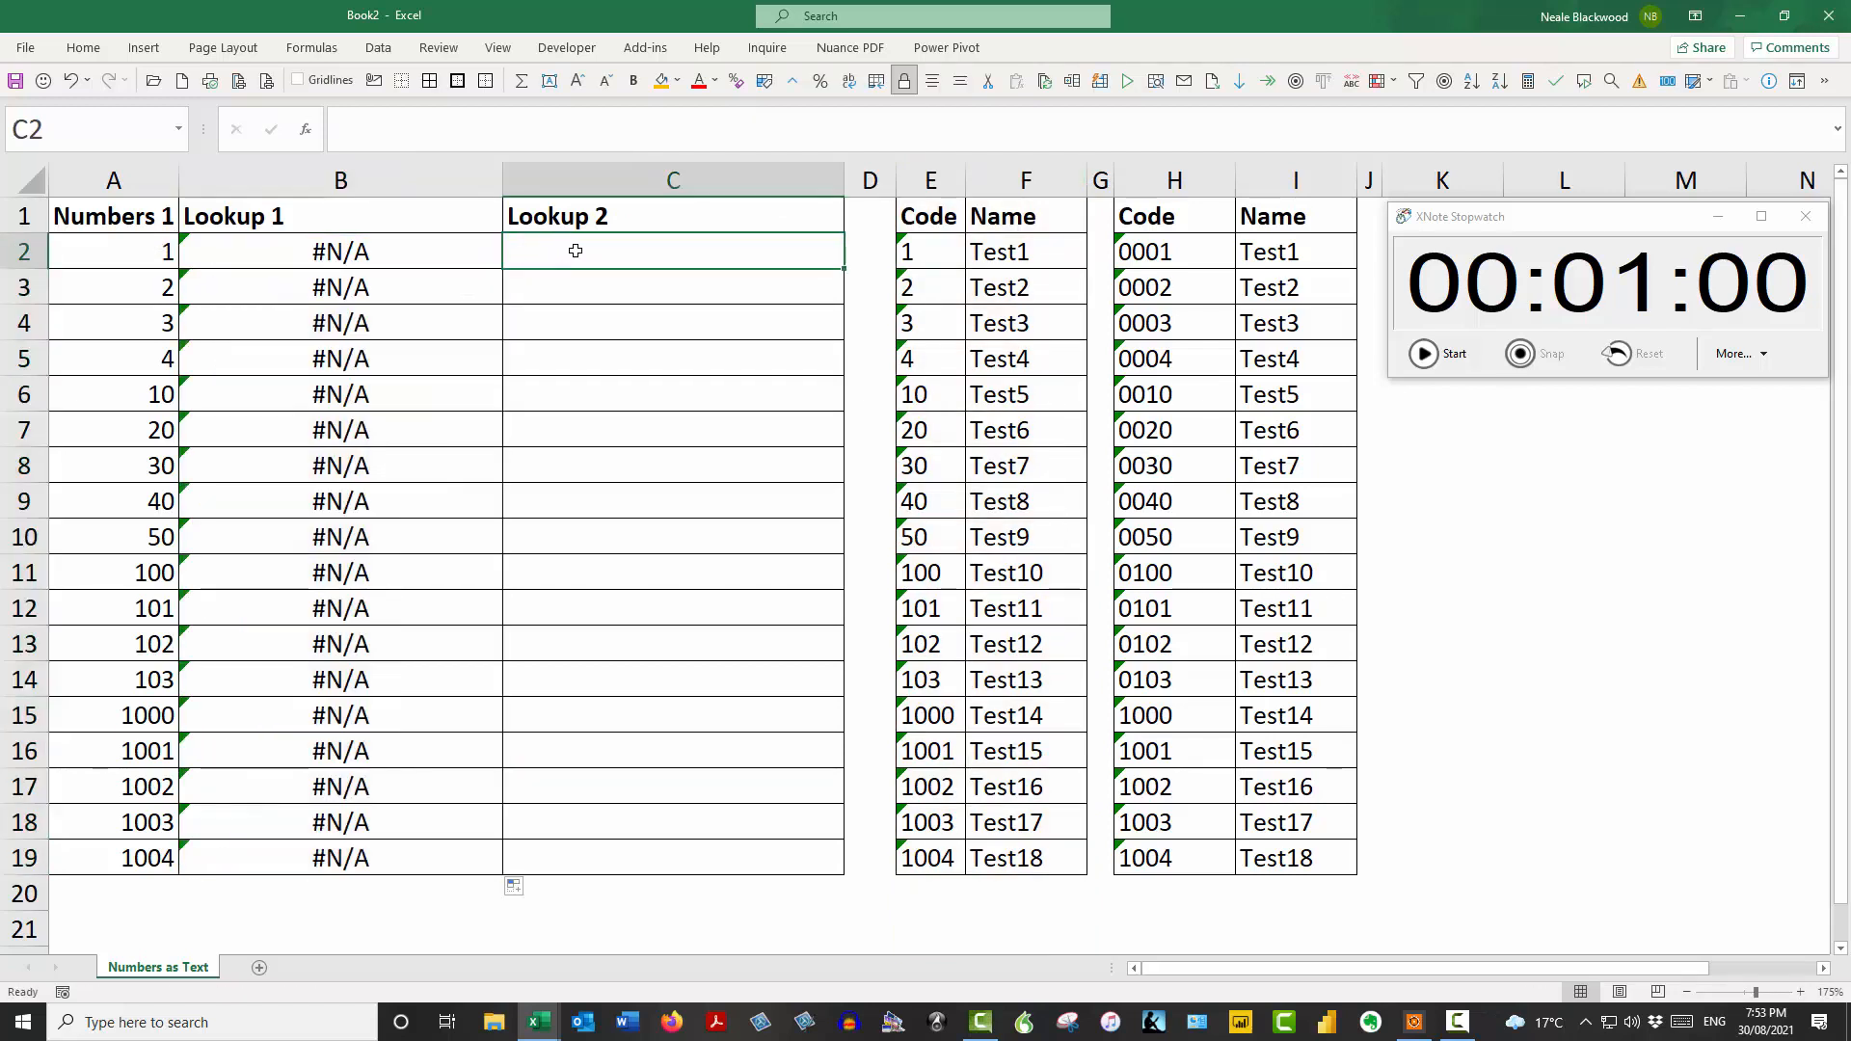
pyautogui.write('=vl')
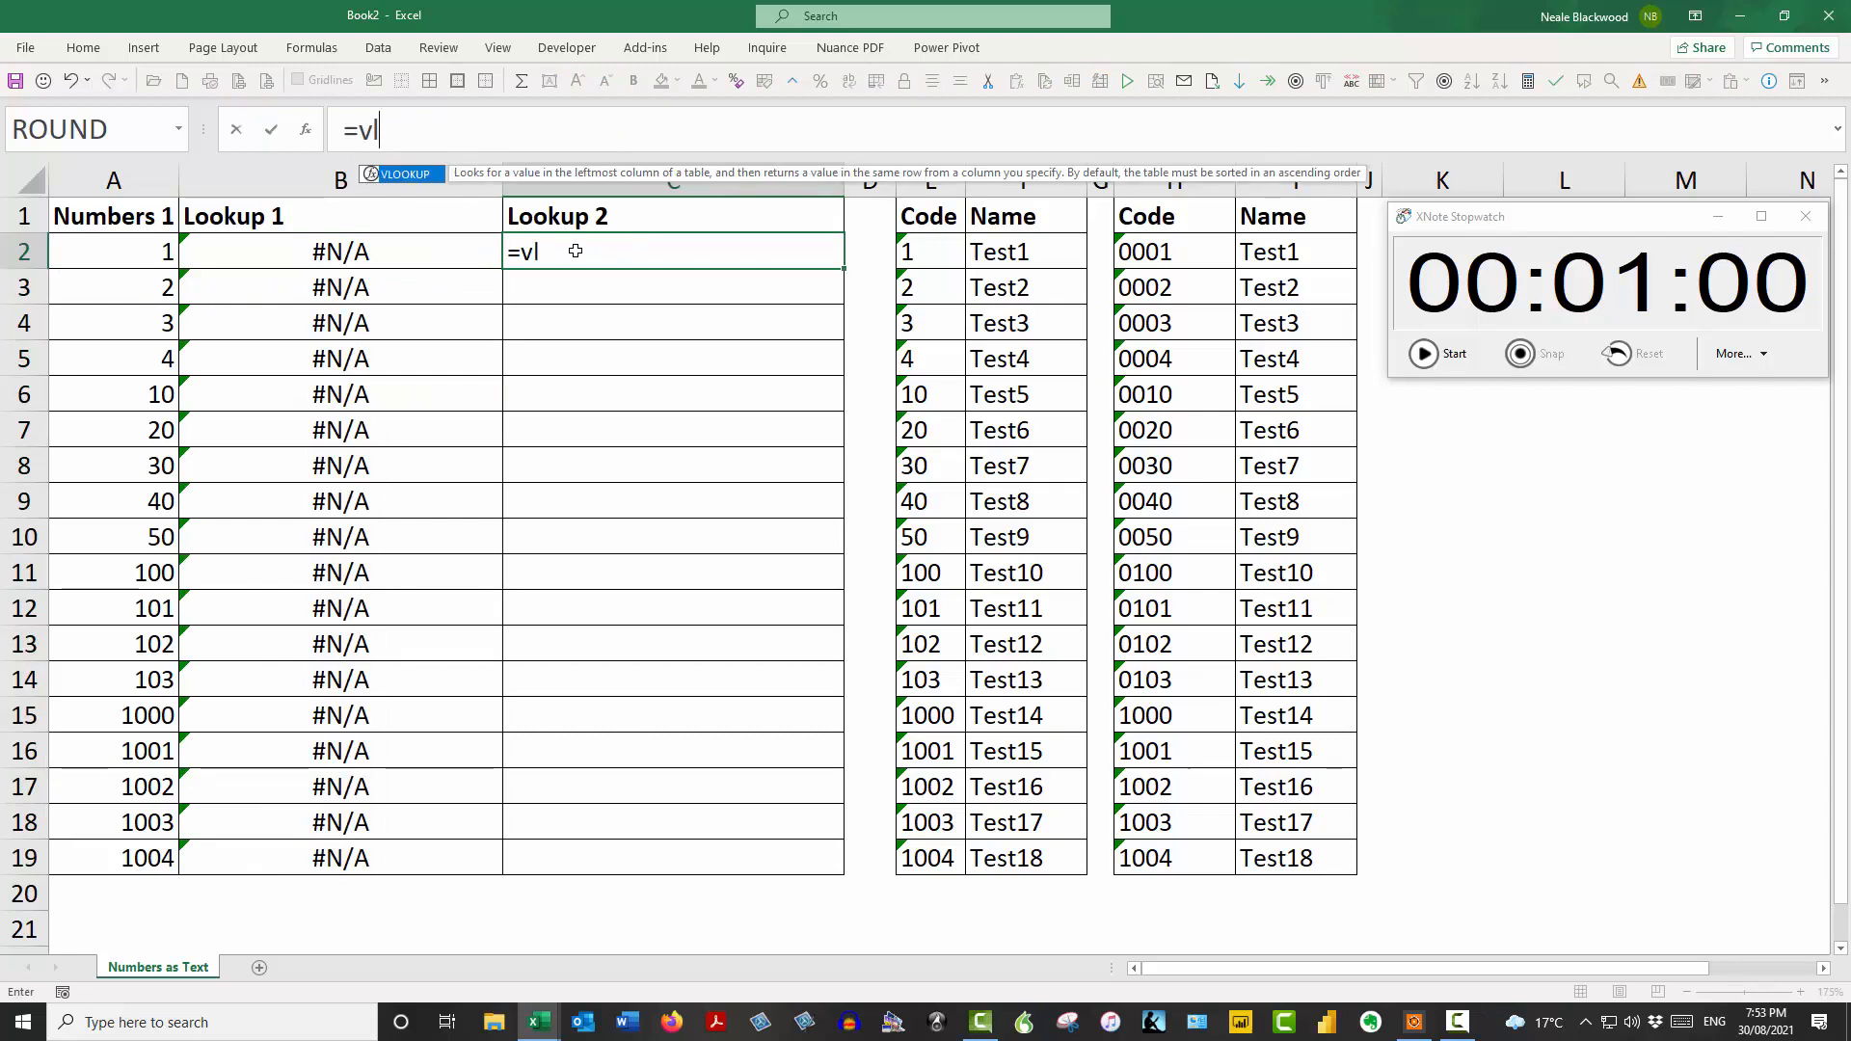
pyautogui.press('Tab')
pyautogui.click(134, 235)
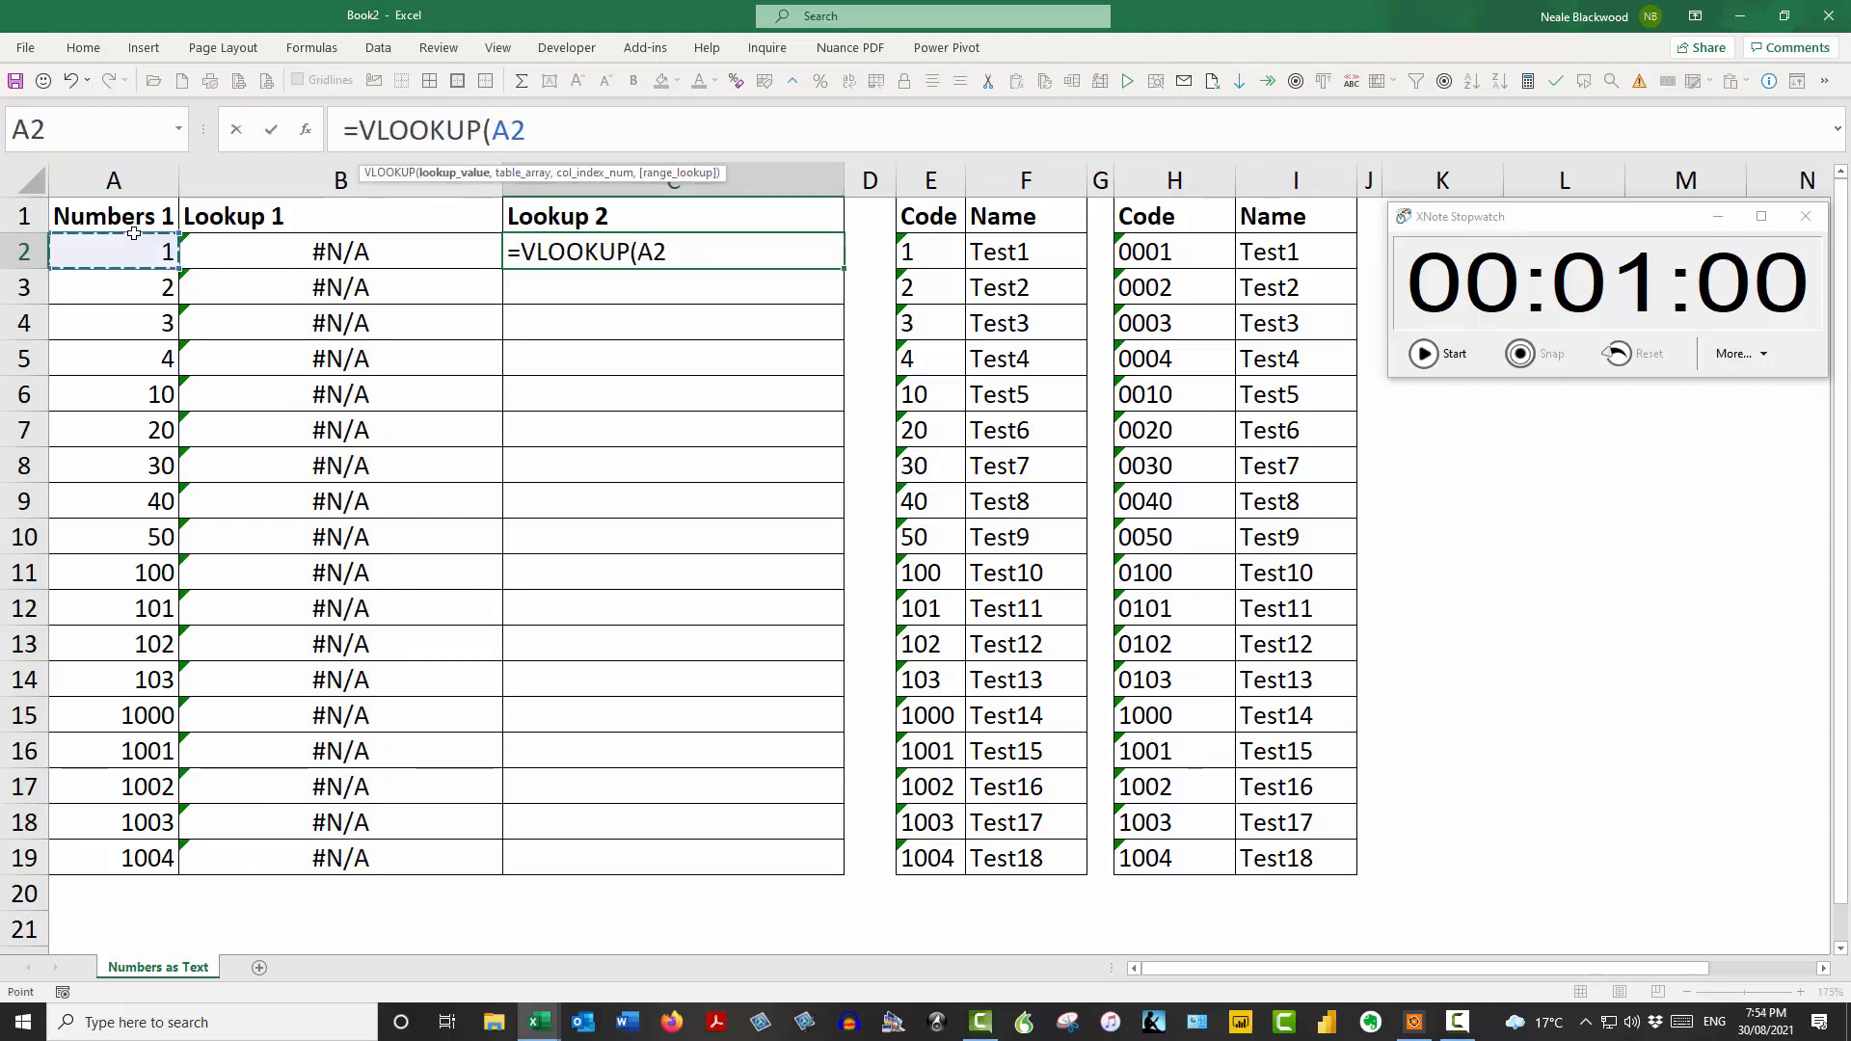
pyautogui.write(',')
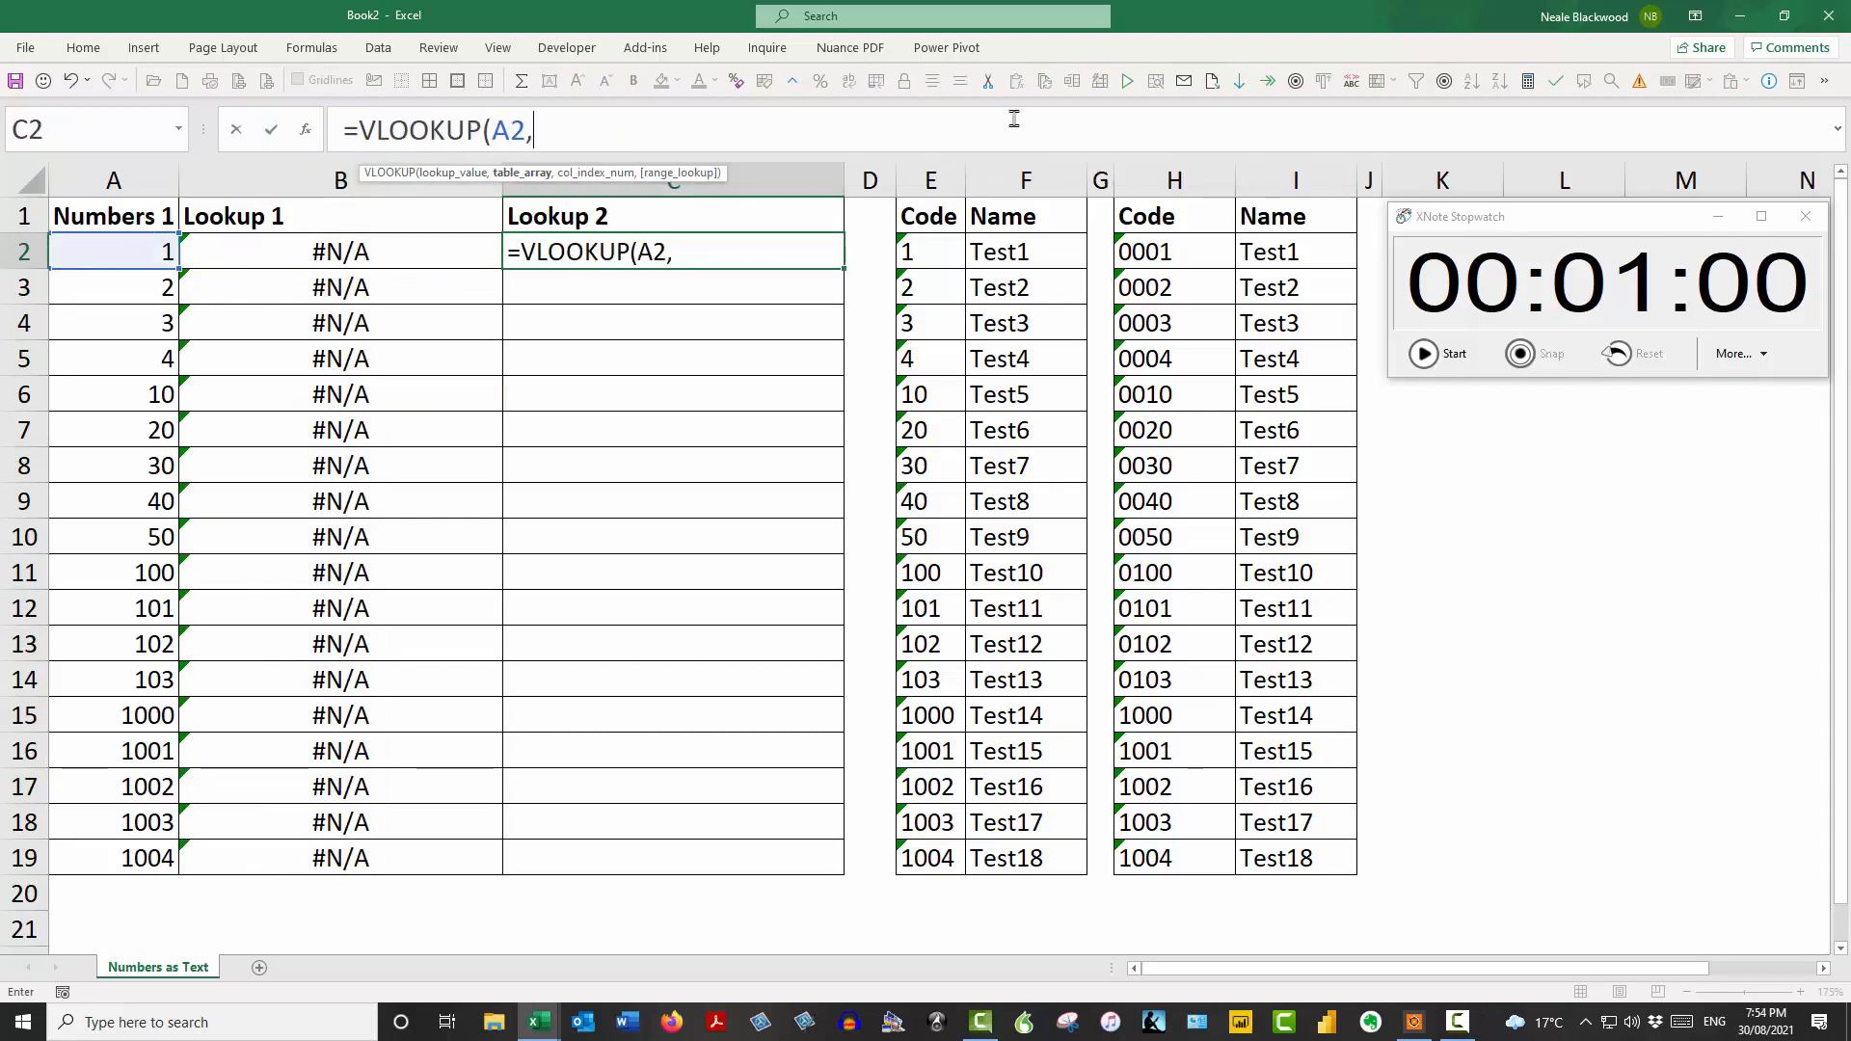
pyautogui.click(1174, 182)
pyautogui.moveTo(1298, 182); pyautogui.dragTo(1298, 181)
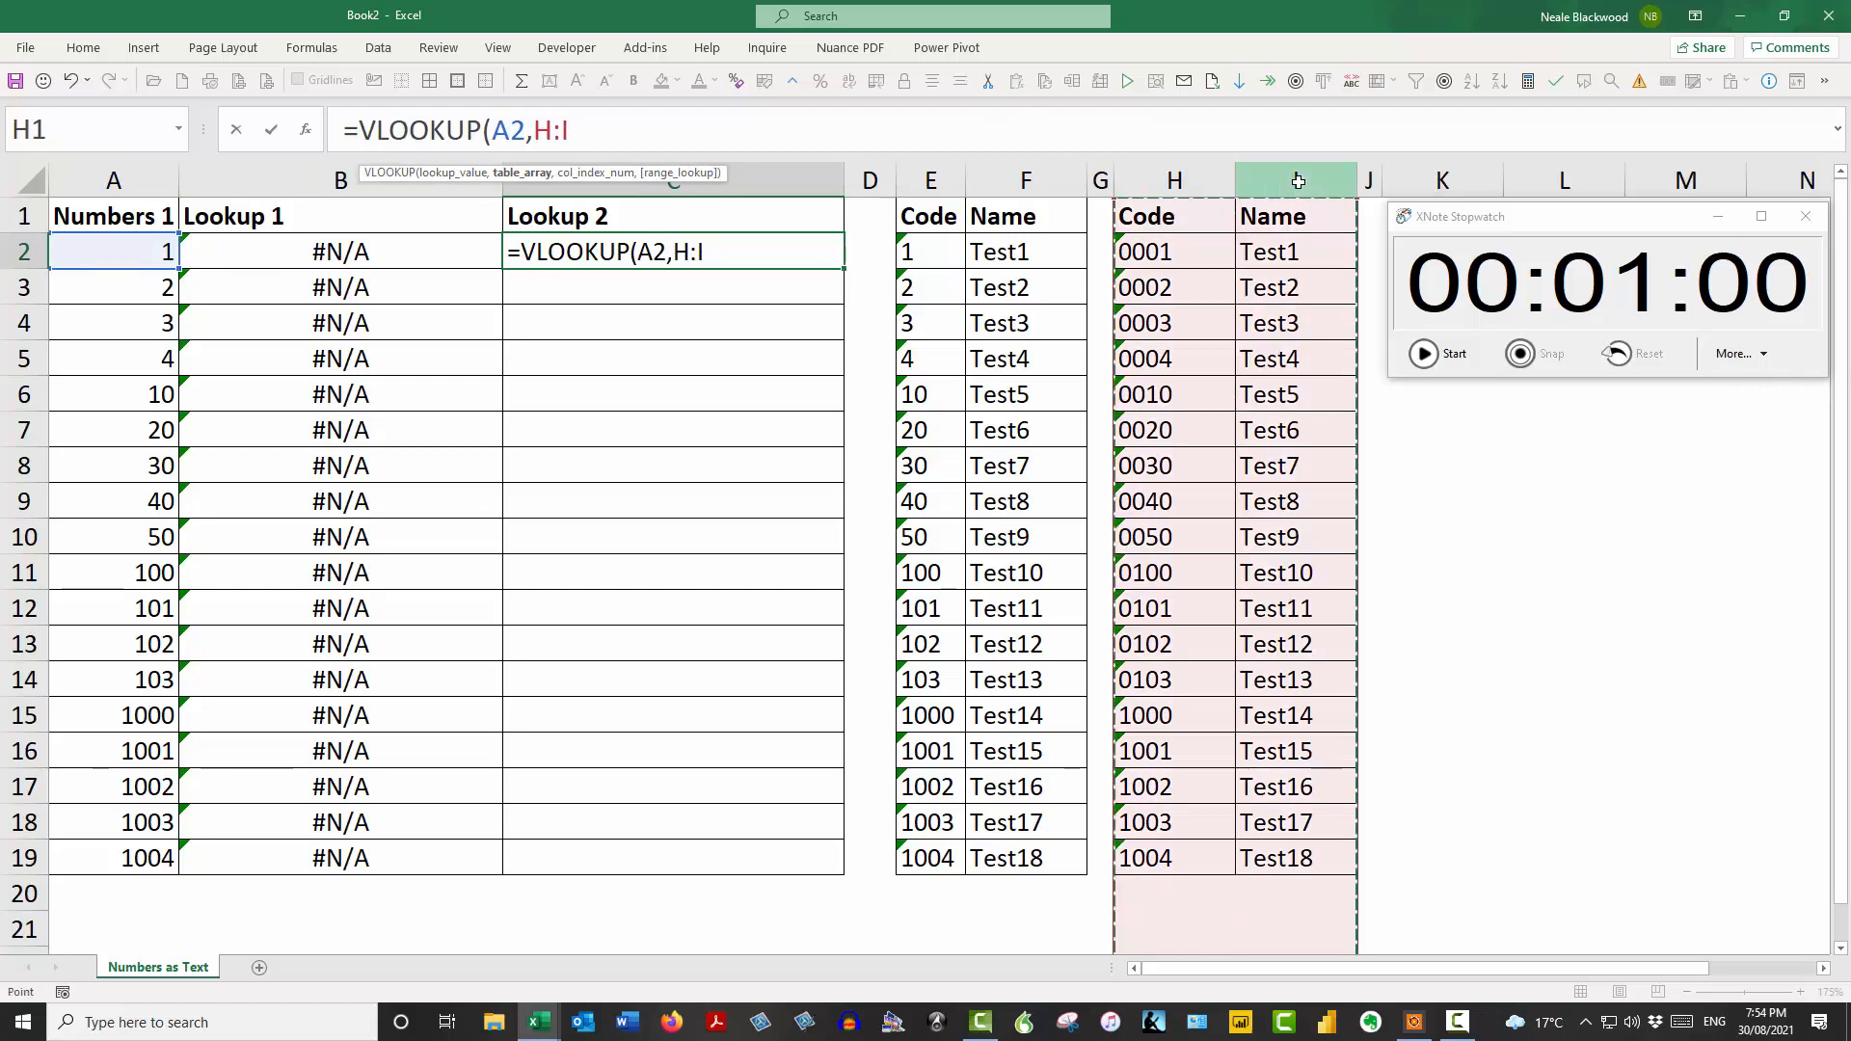
pyautogui.write(',')
pyautogui.write('2,0)')
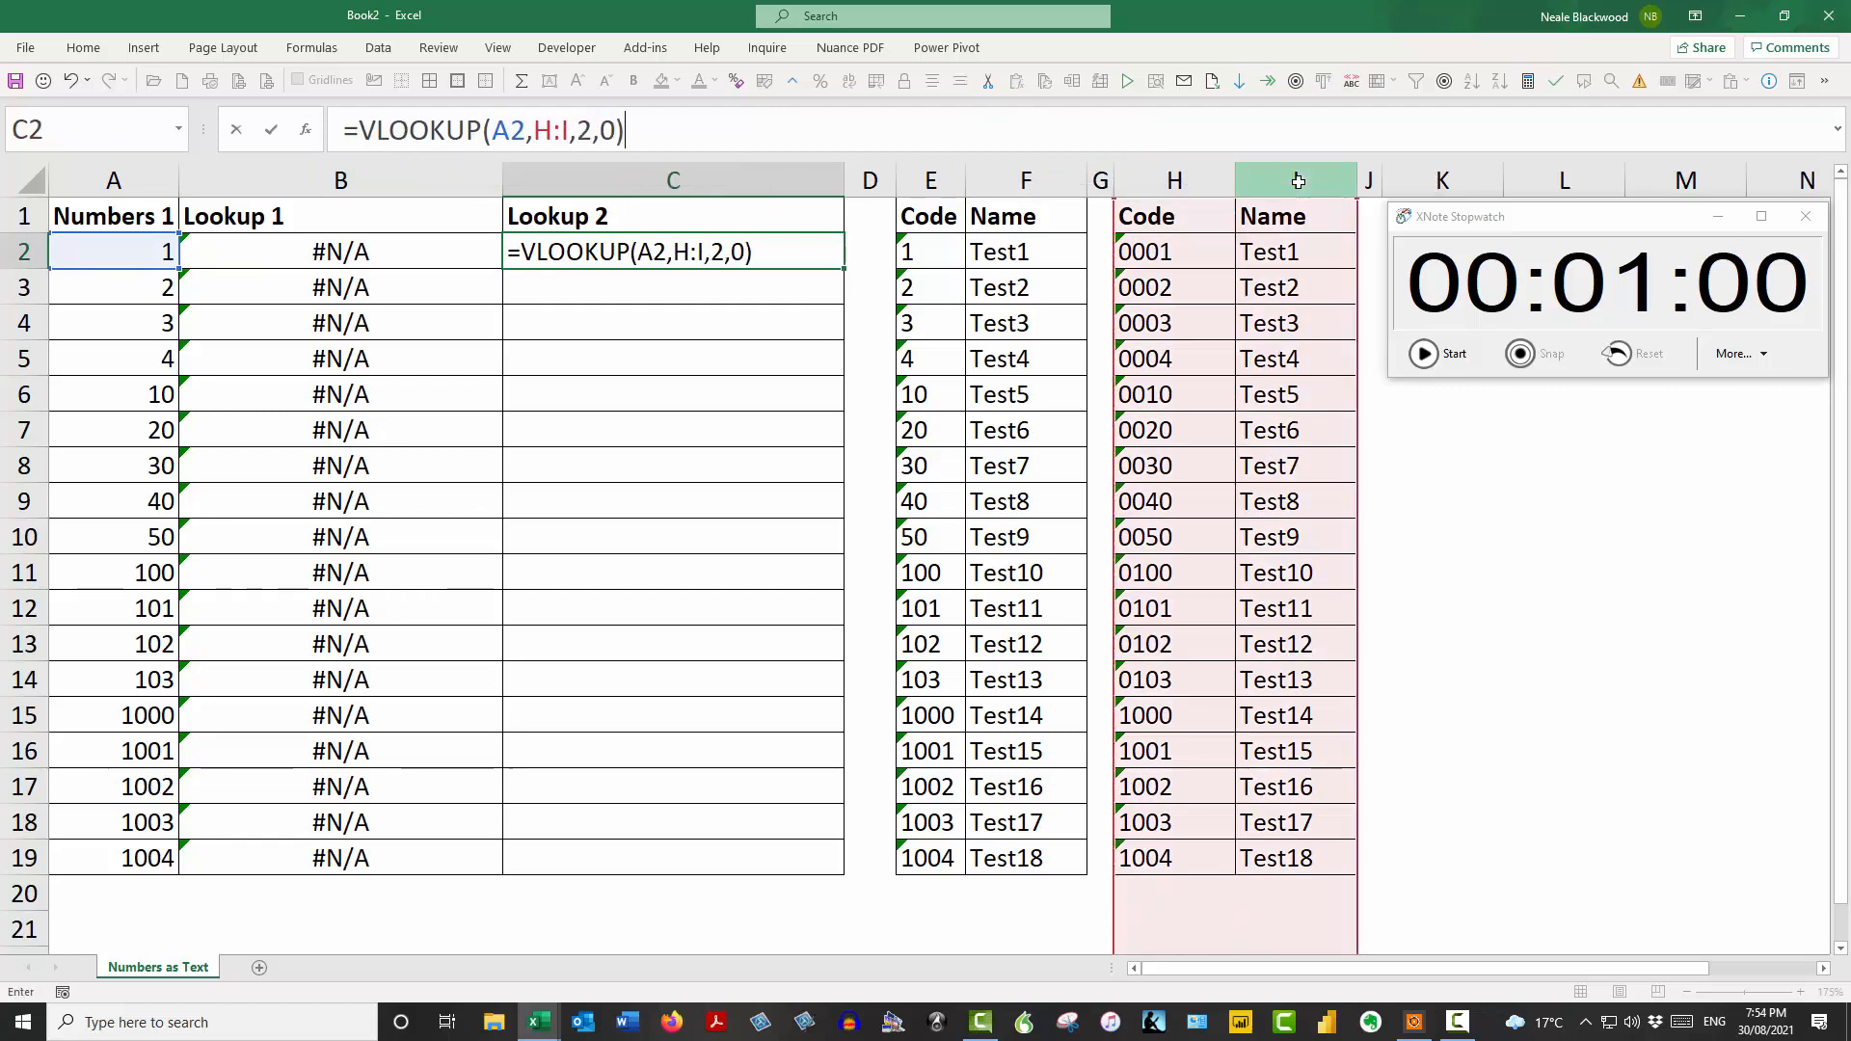
pyautogui.press('Return')
pyautogui.click(815, 253)
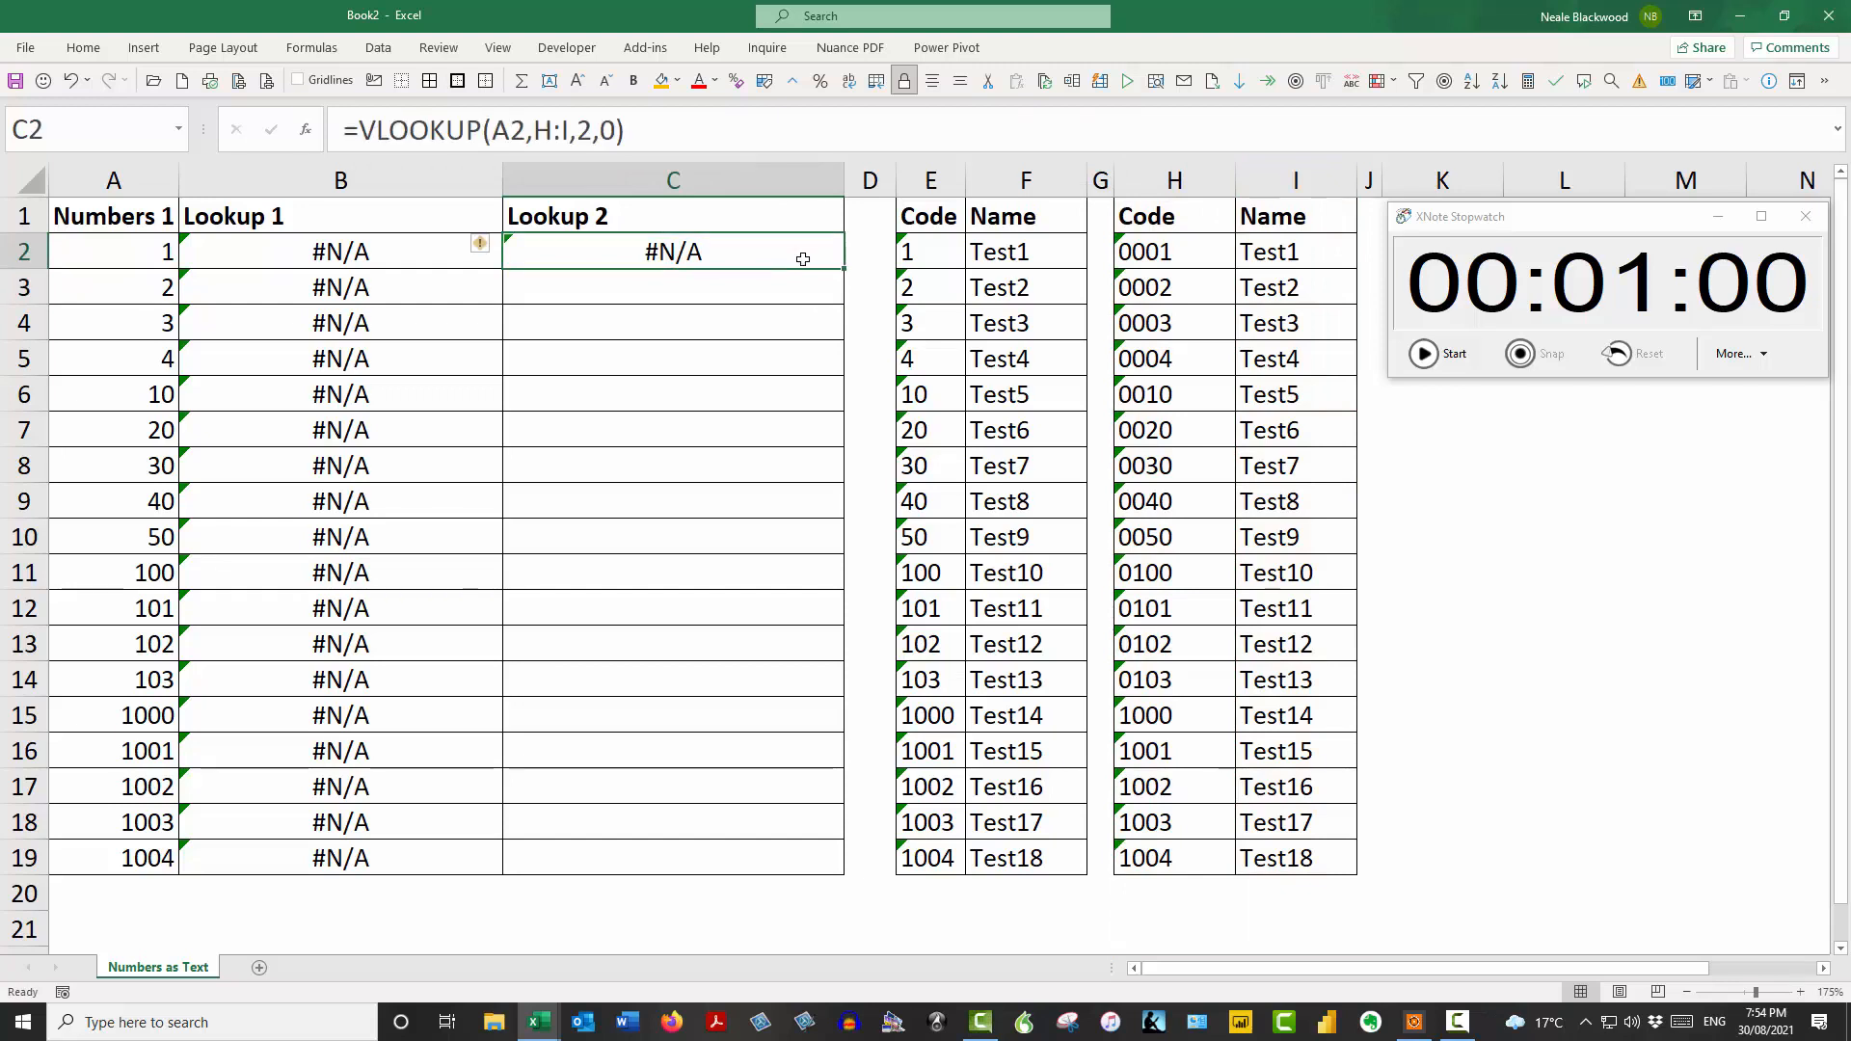
pyautogui.doubleClick(843, 269)
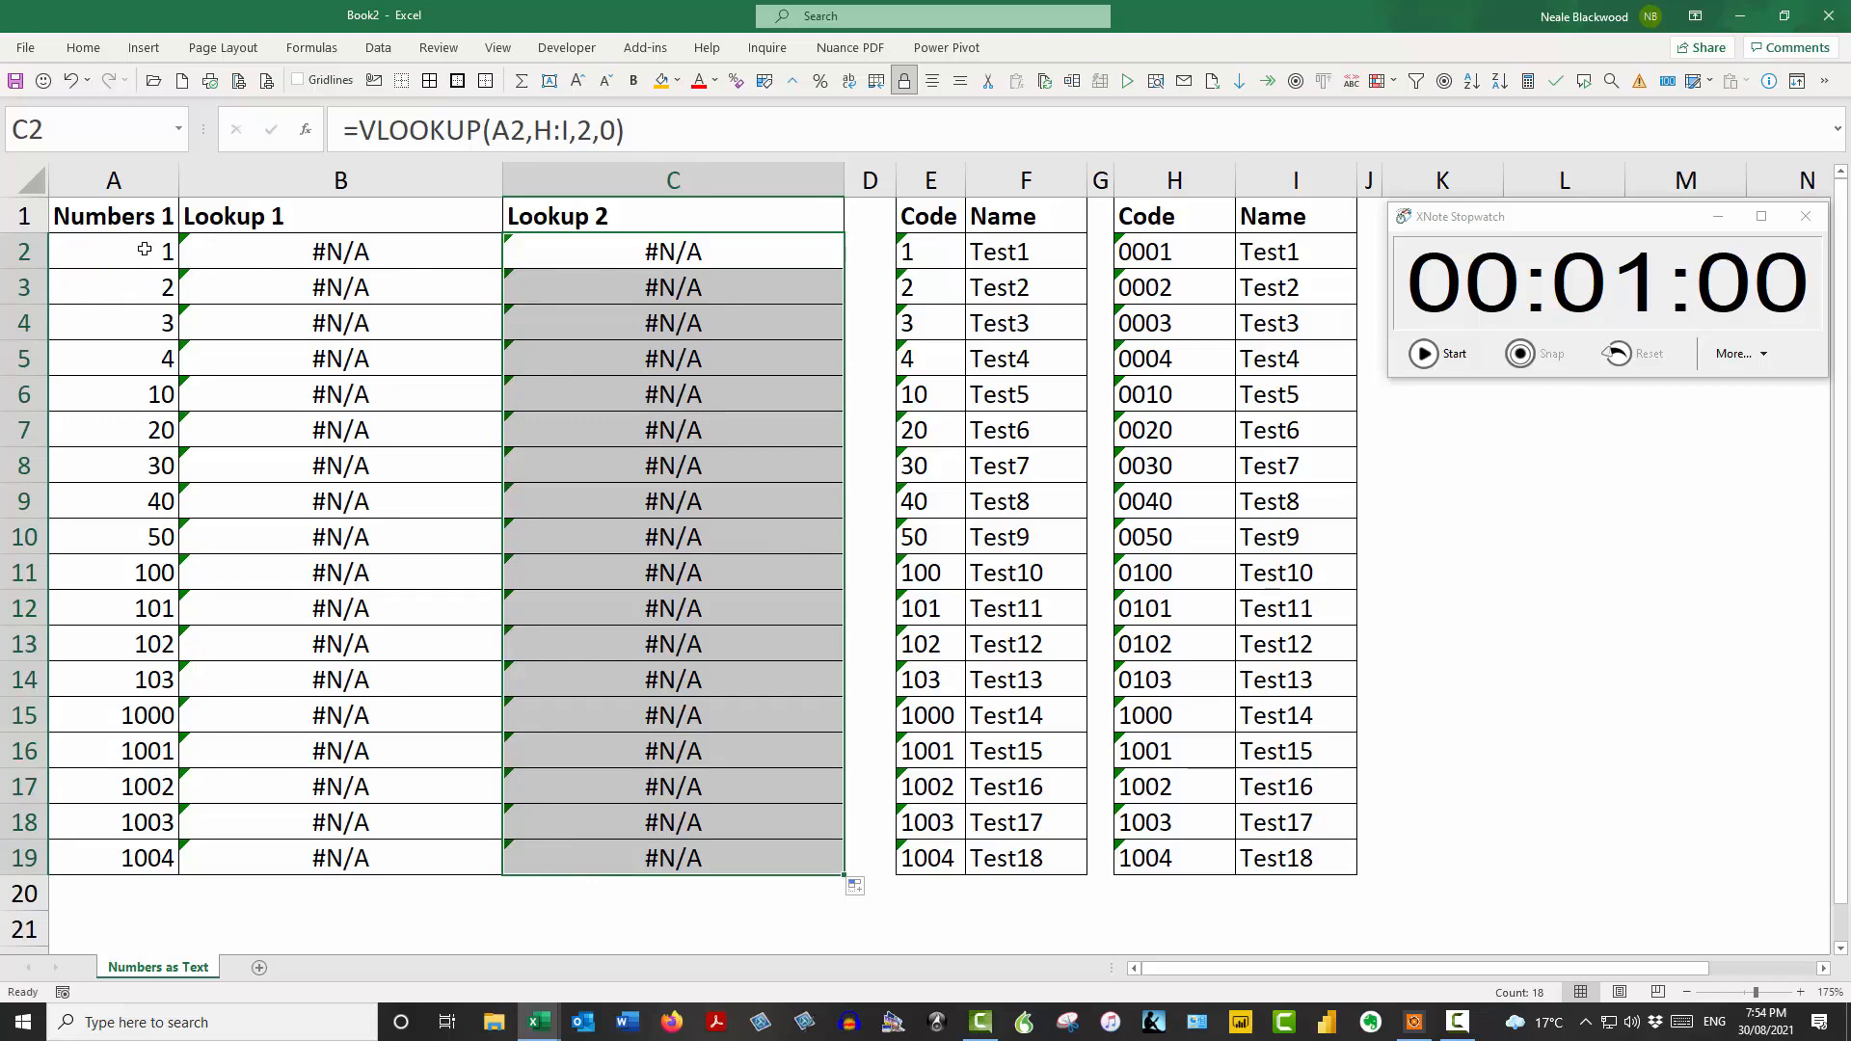
# Step: Clear the lookup formulas from B2:C19 and select B2
pyautogui.moveTo(366, 252); pyautogui.dragTo(693, 853)
pyautogui.press('Delete')
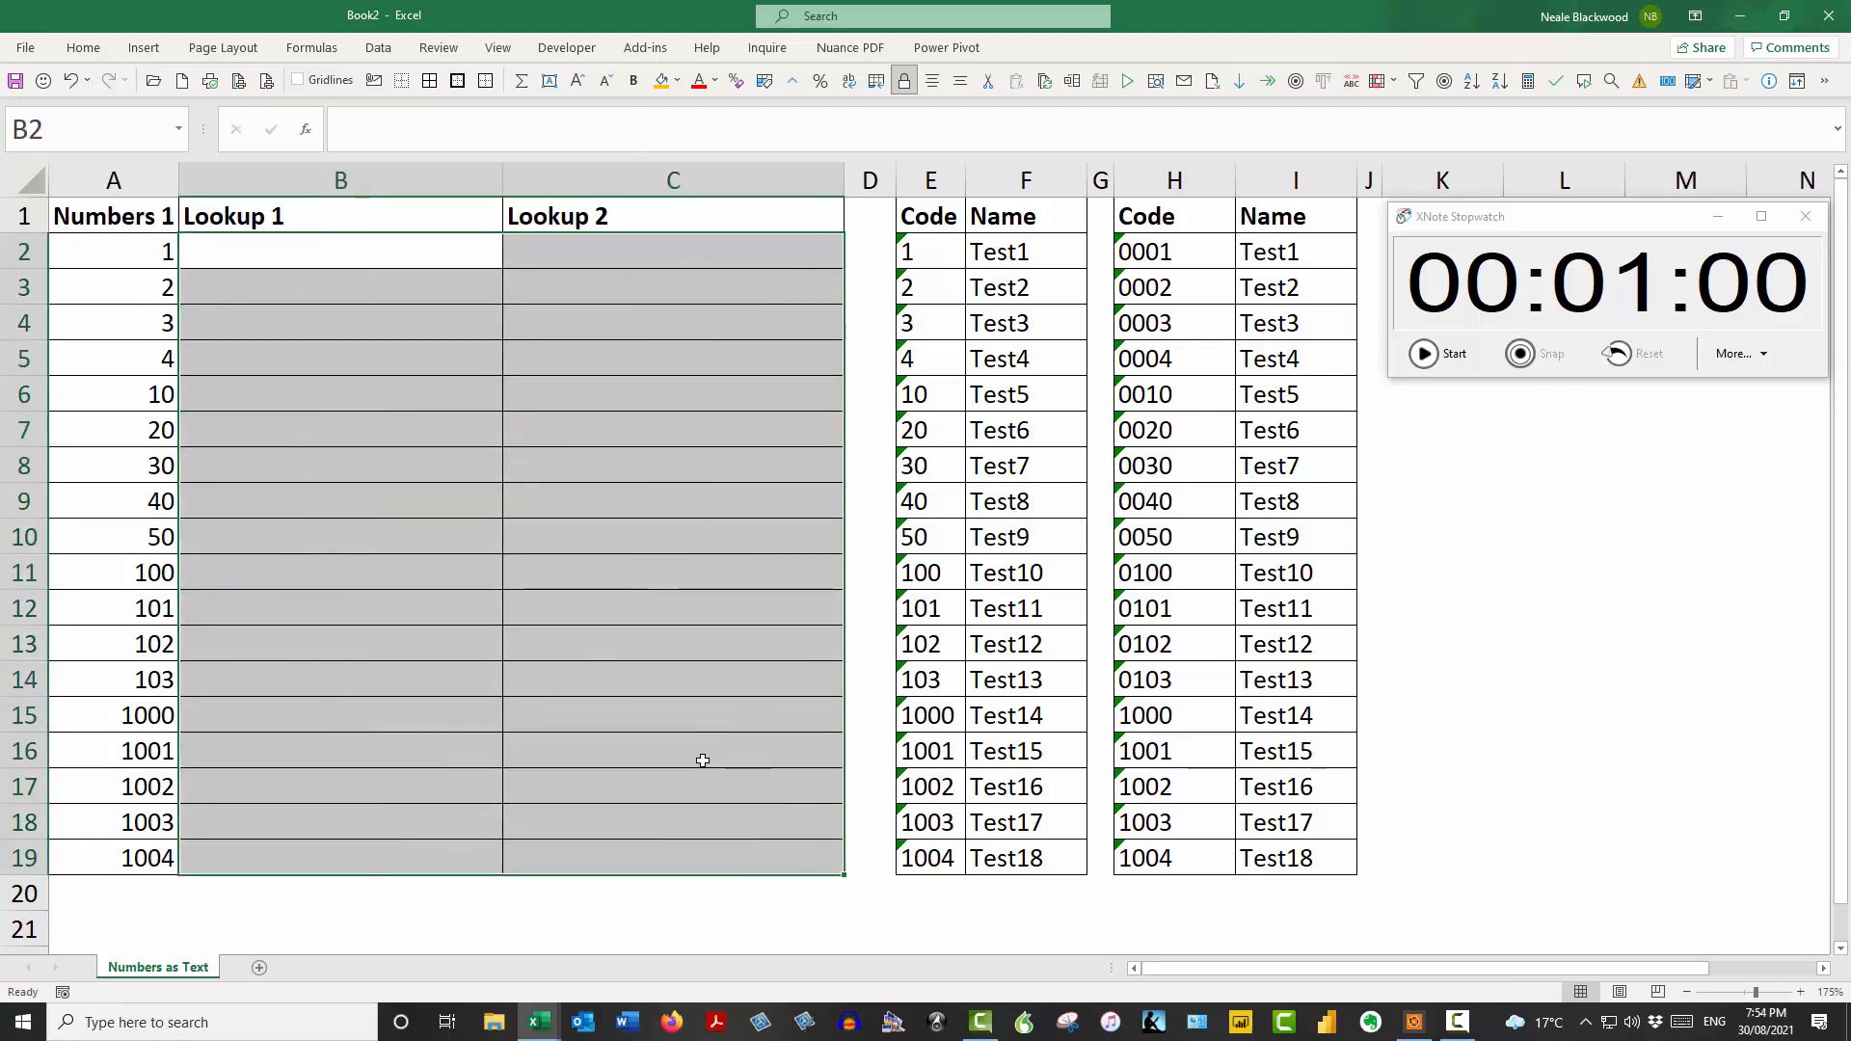
pyautogui.click(292, 248)
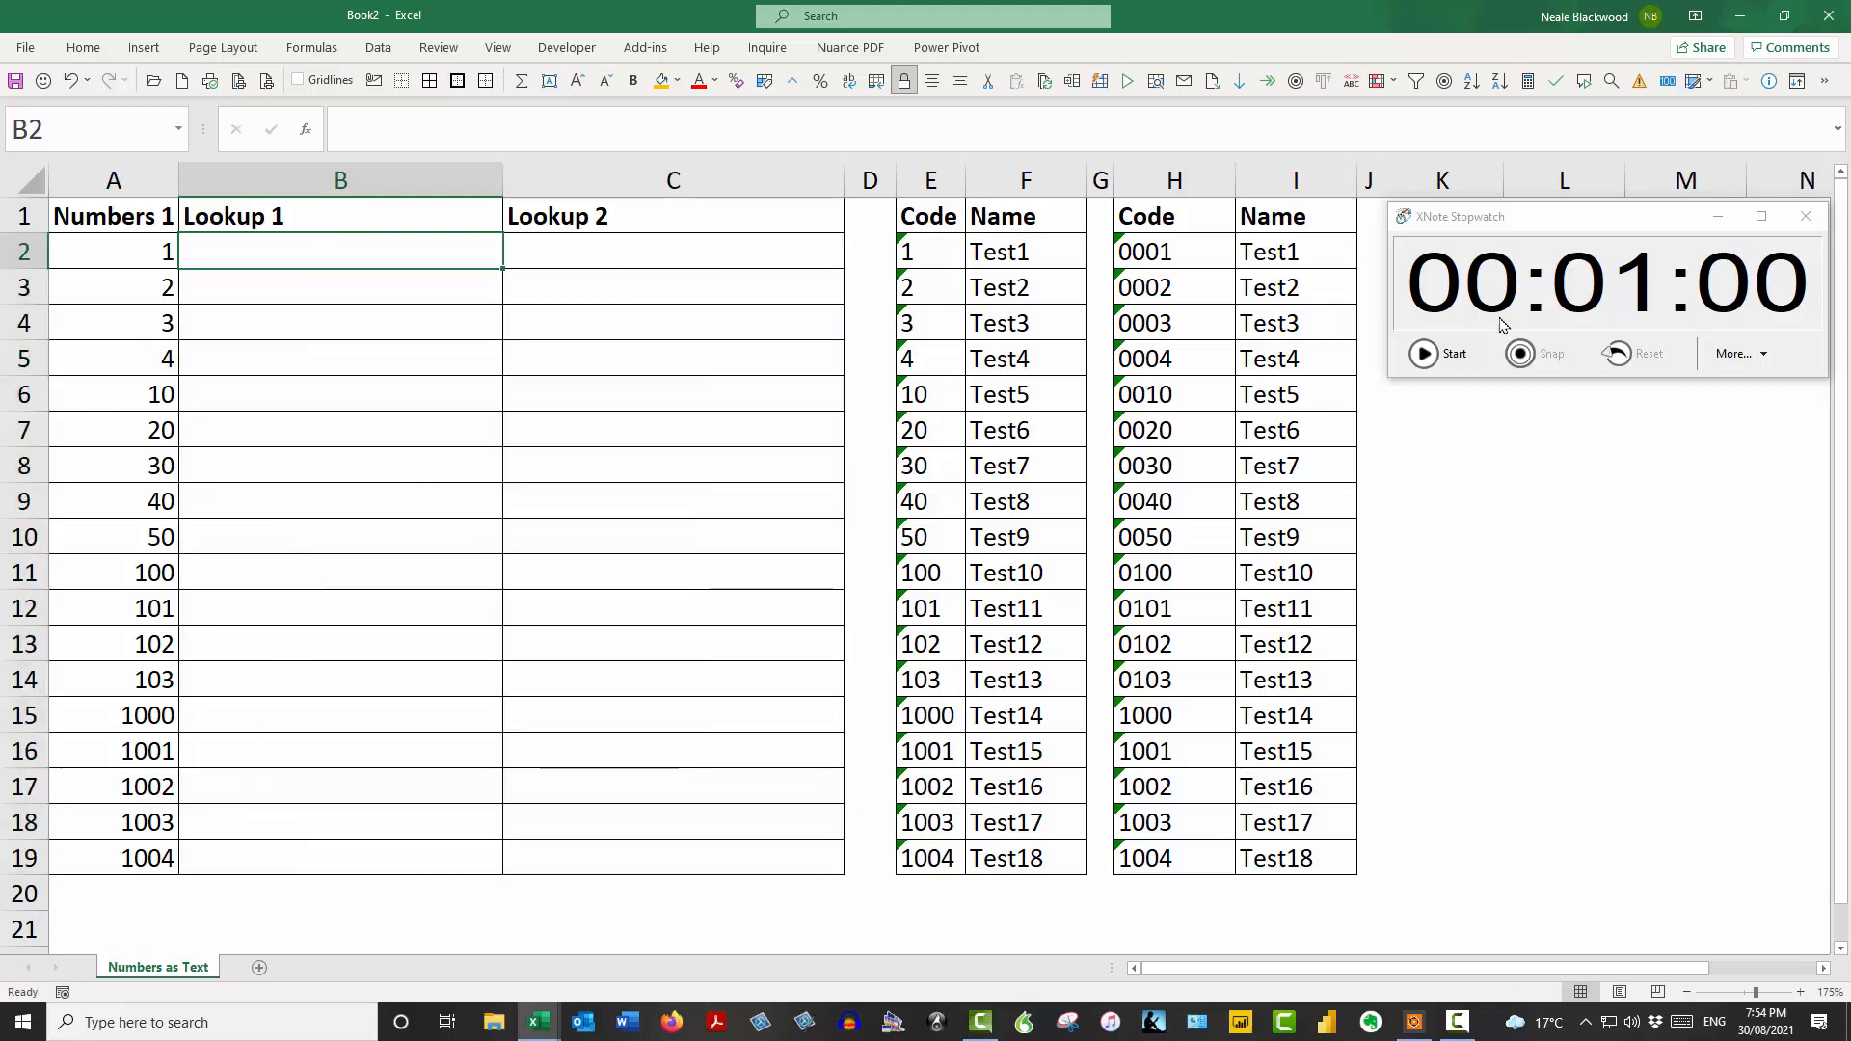
# Step: With the stopwatch countdown running, enter =VLOOKUP(""&A2,E:F,2,0) in B2, and stop the countdown
pyautogui.click(1441, 367)
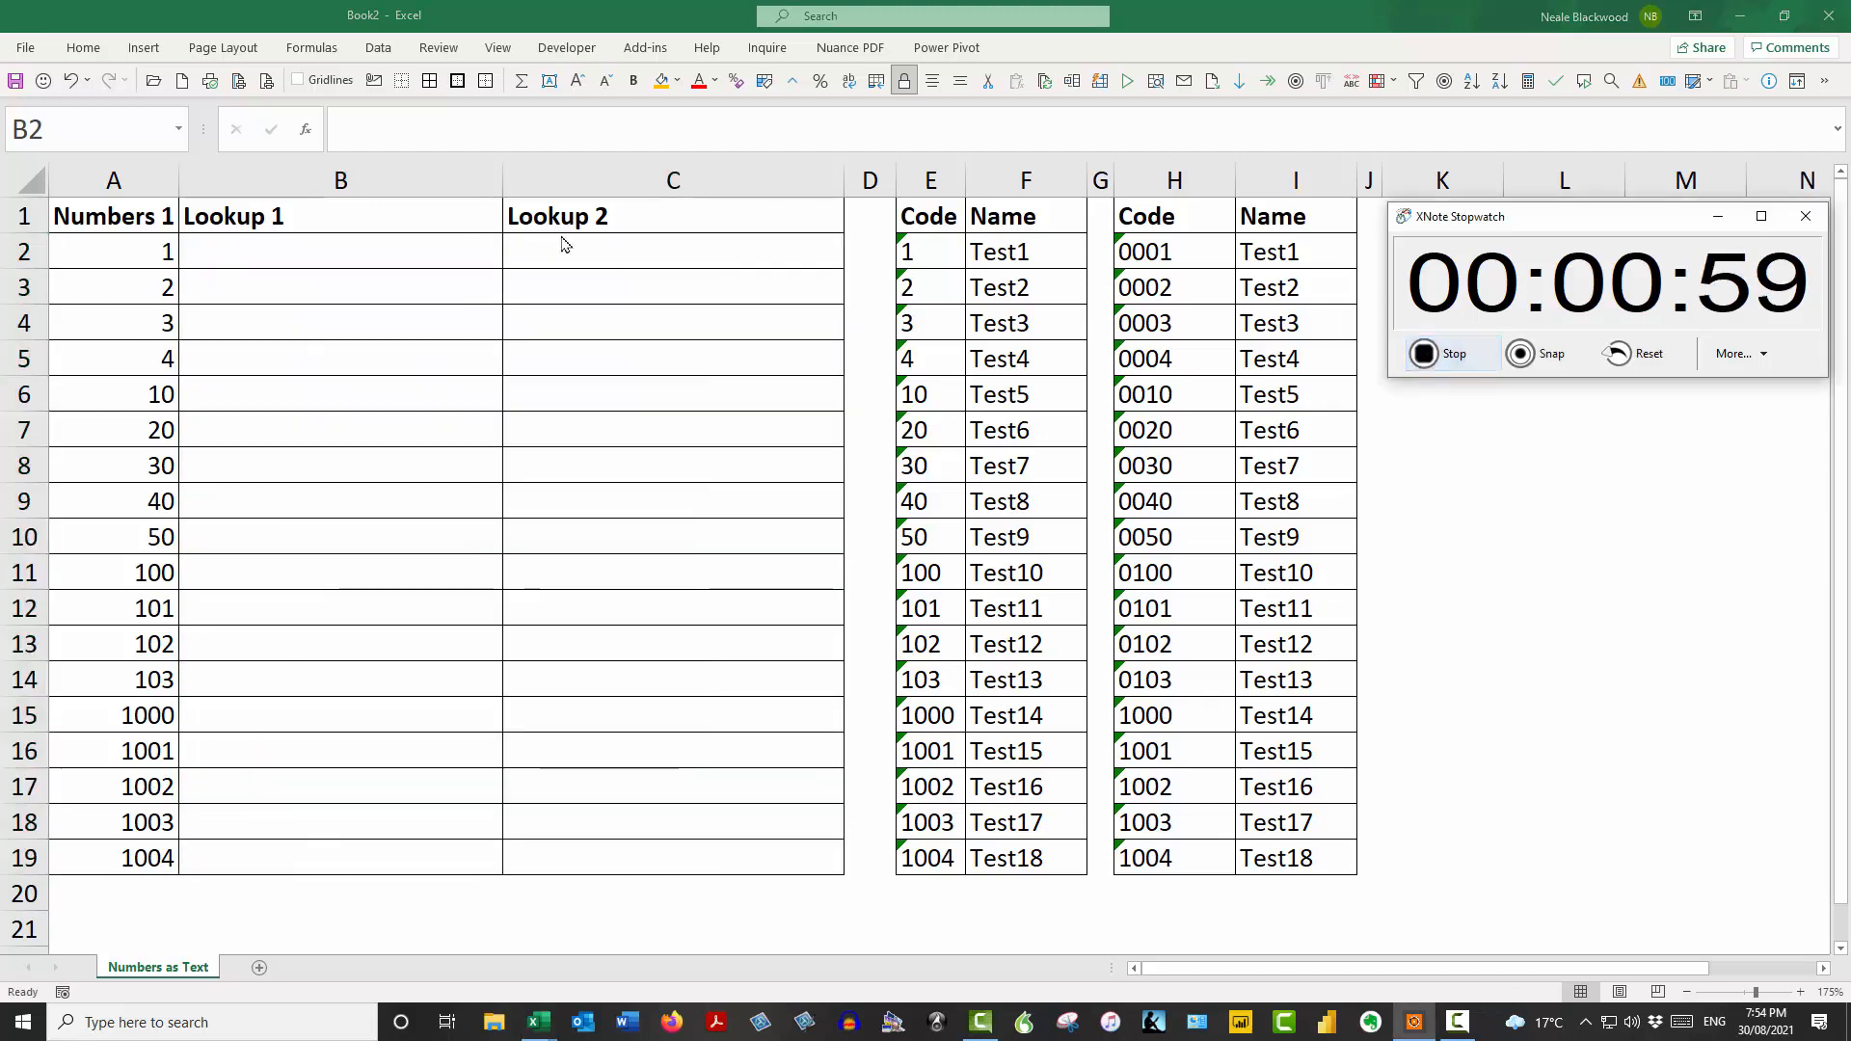
pyautogui.click(423, 241)
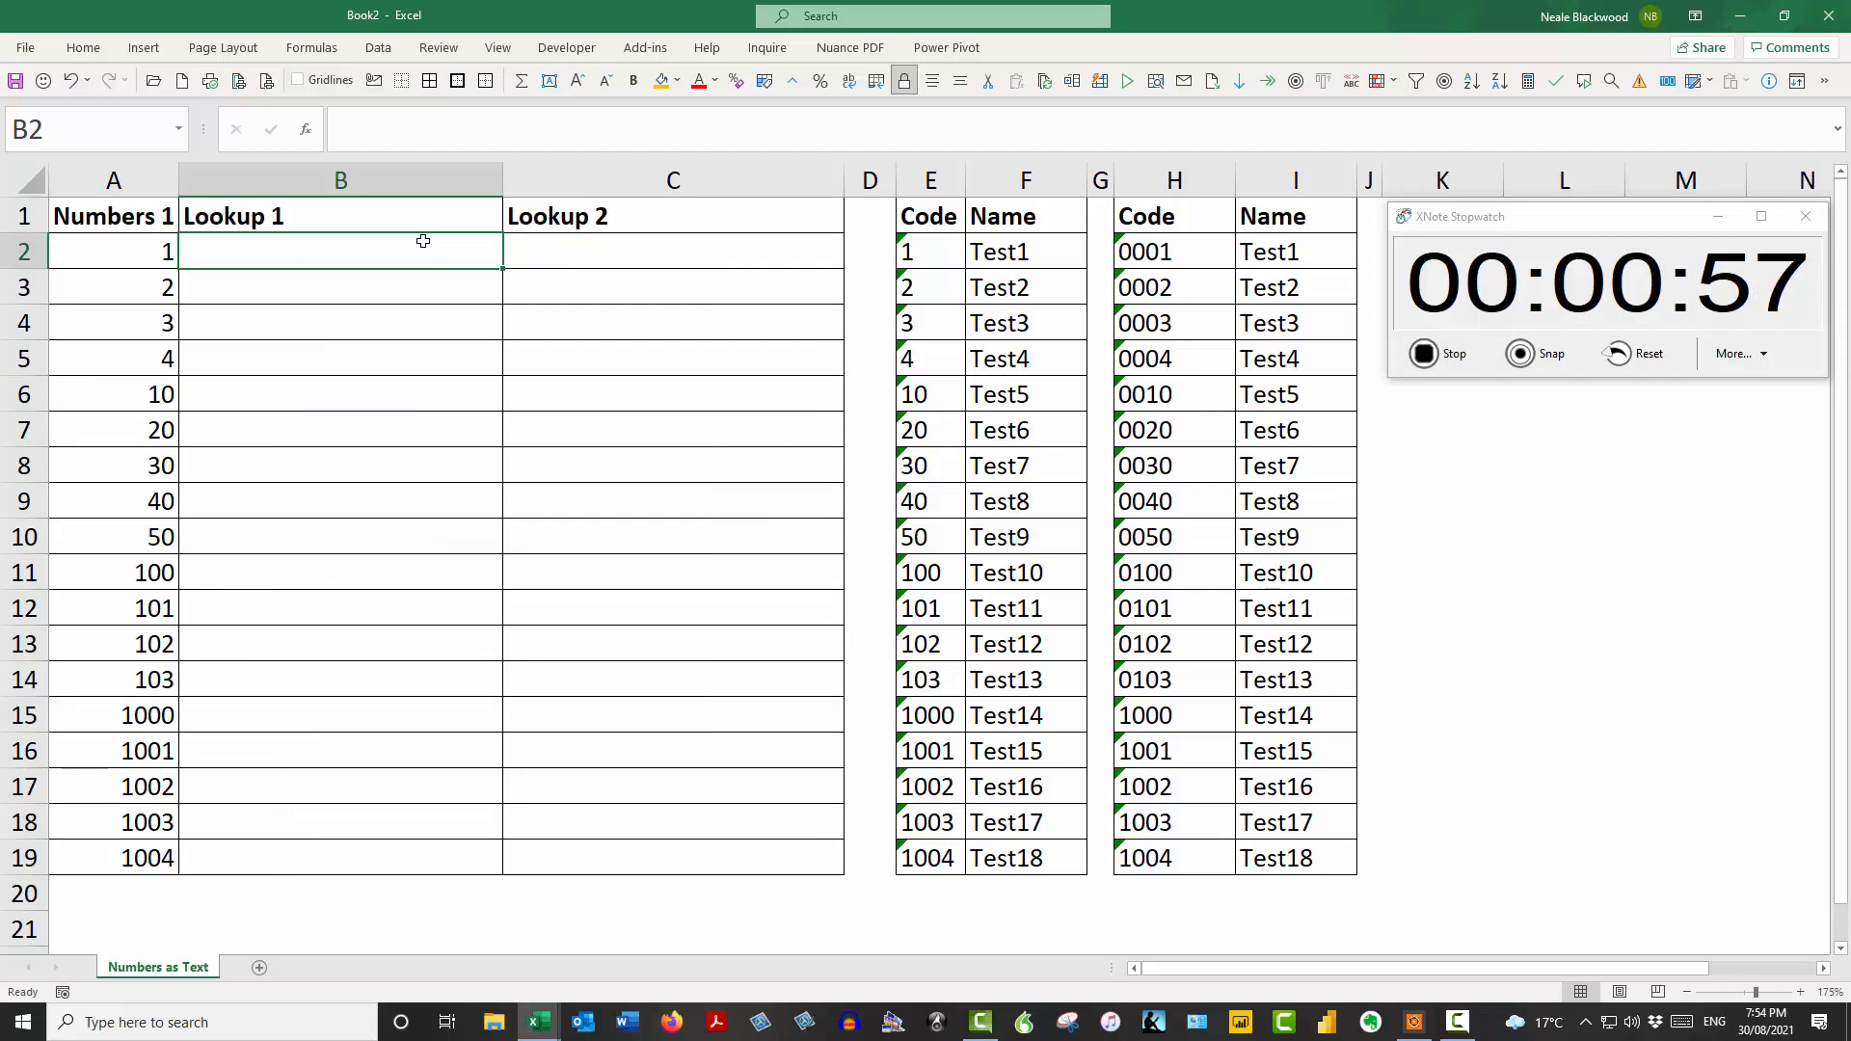
pyautogui.write('=vl')
pyautogui.press('Tab')
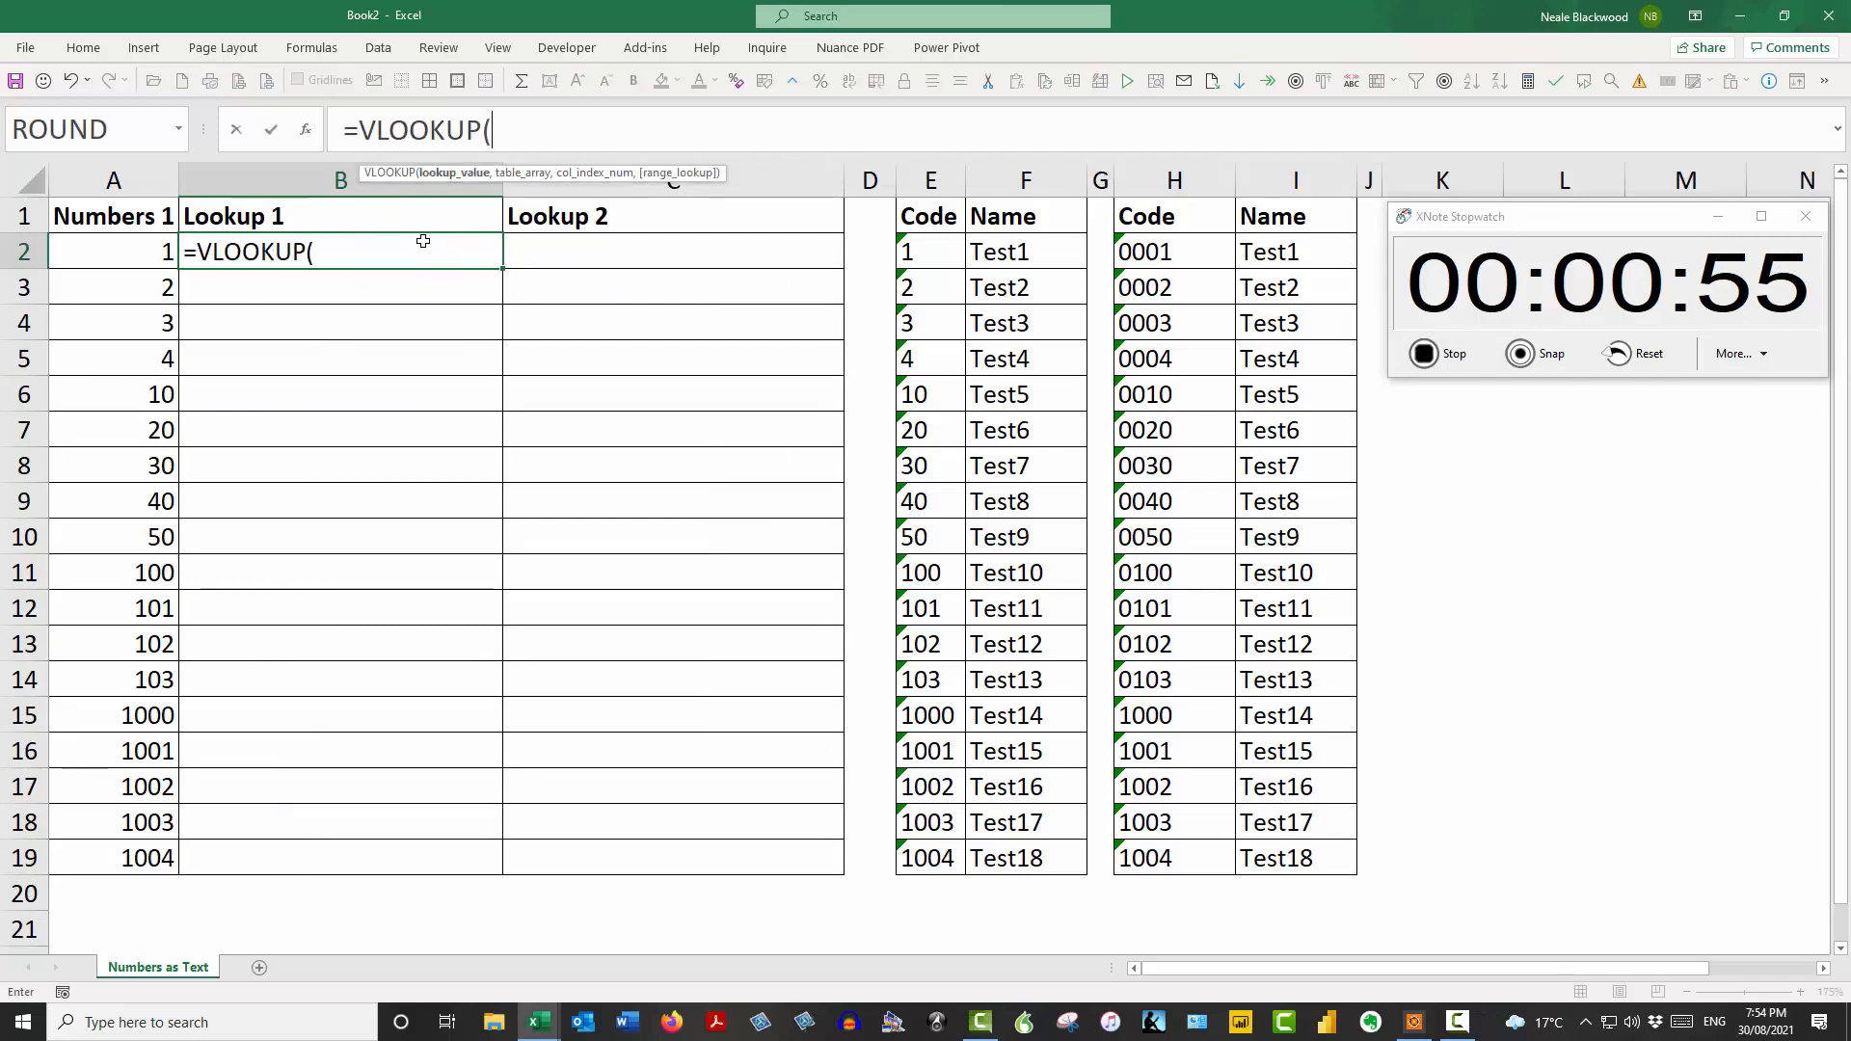
pyautogui.write('""&')
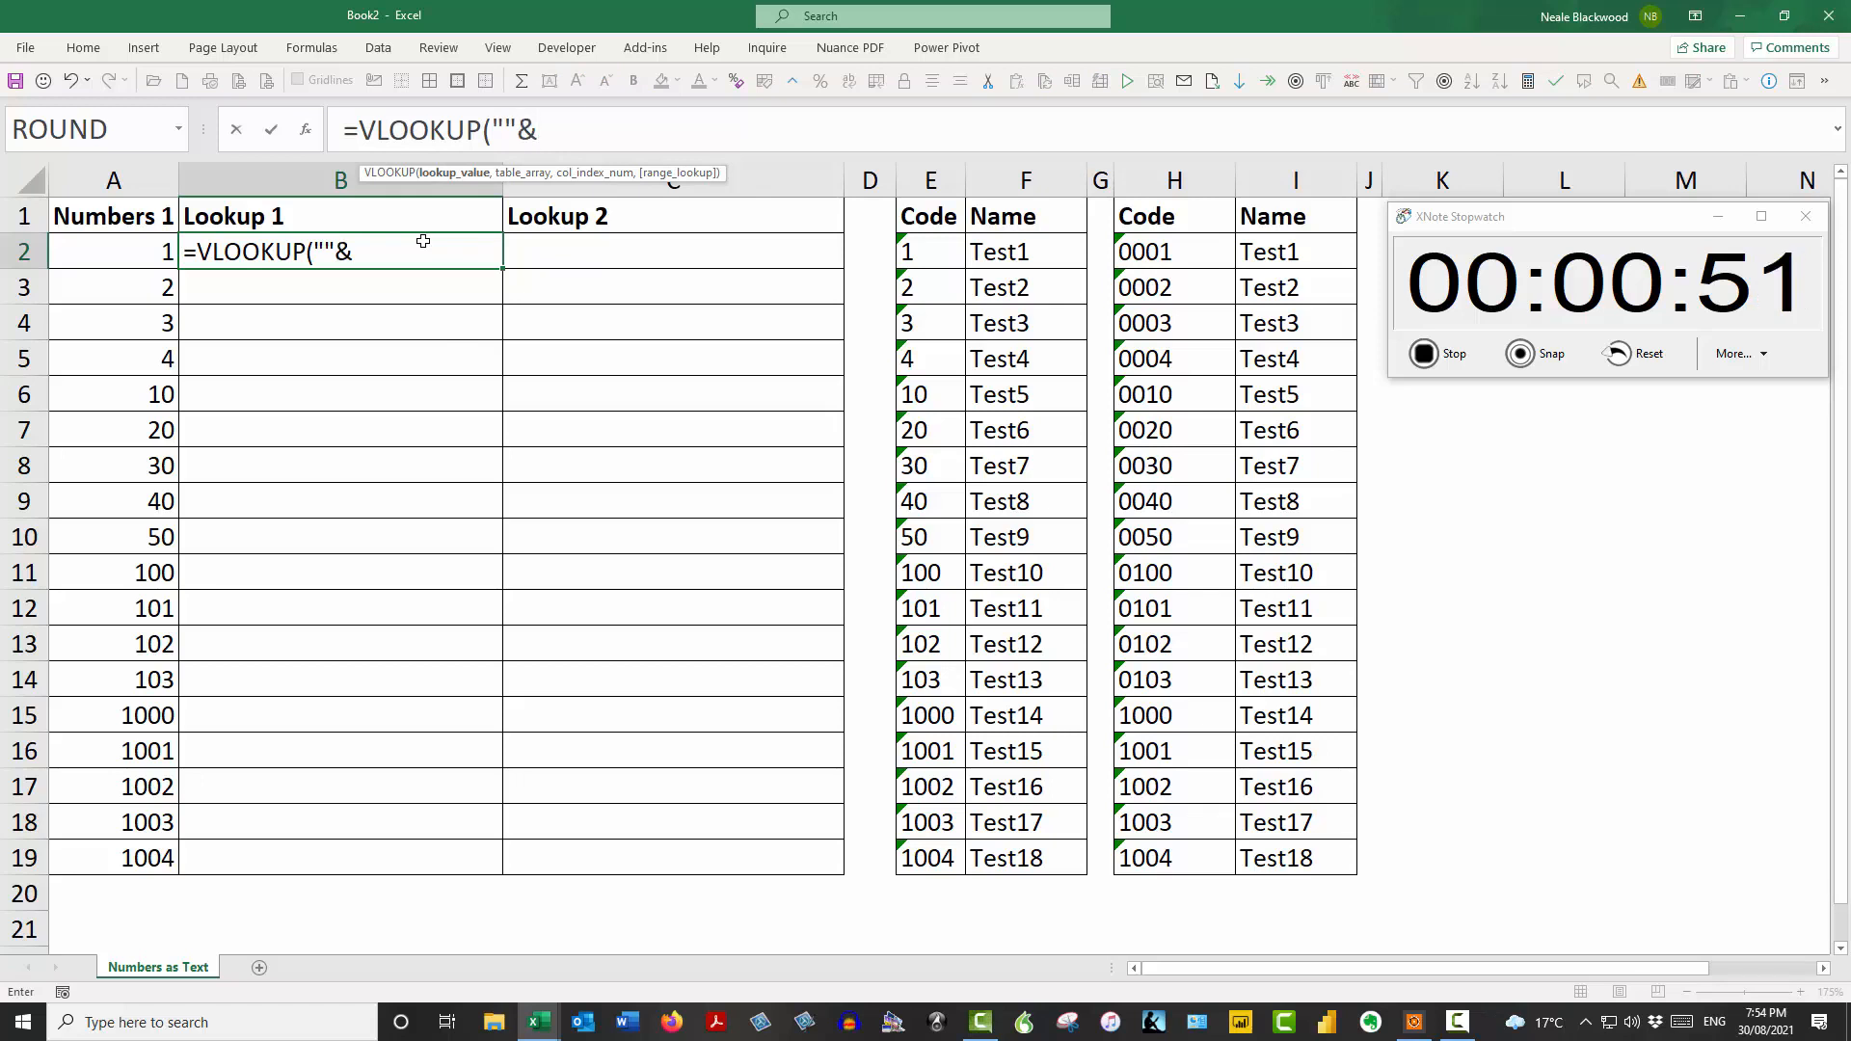
pyautogui.click(111, 253)
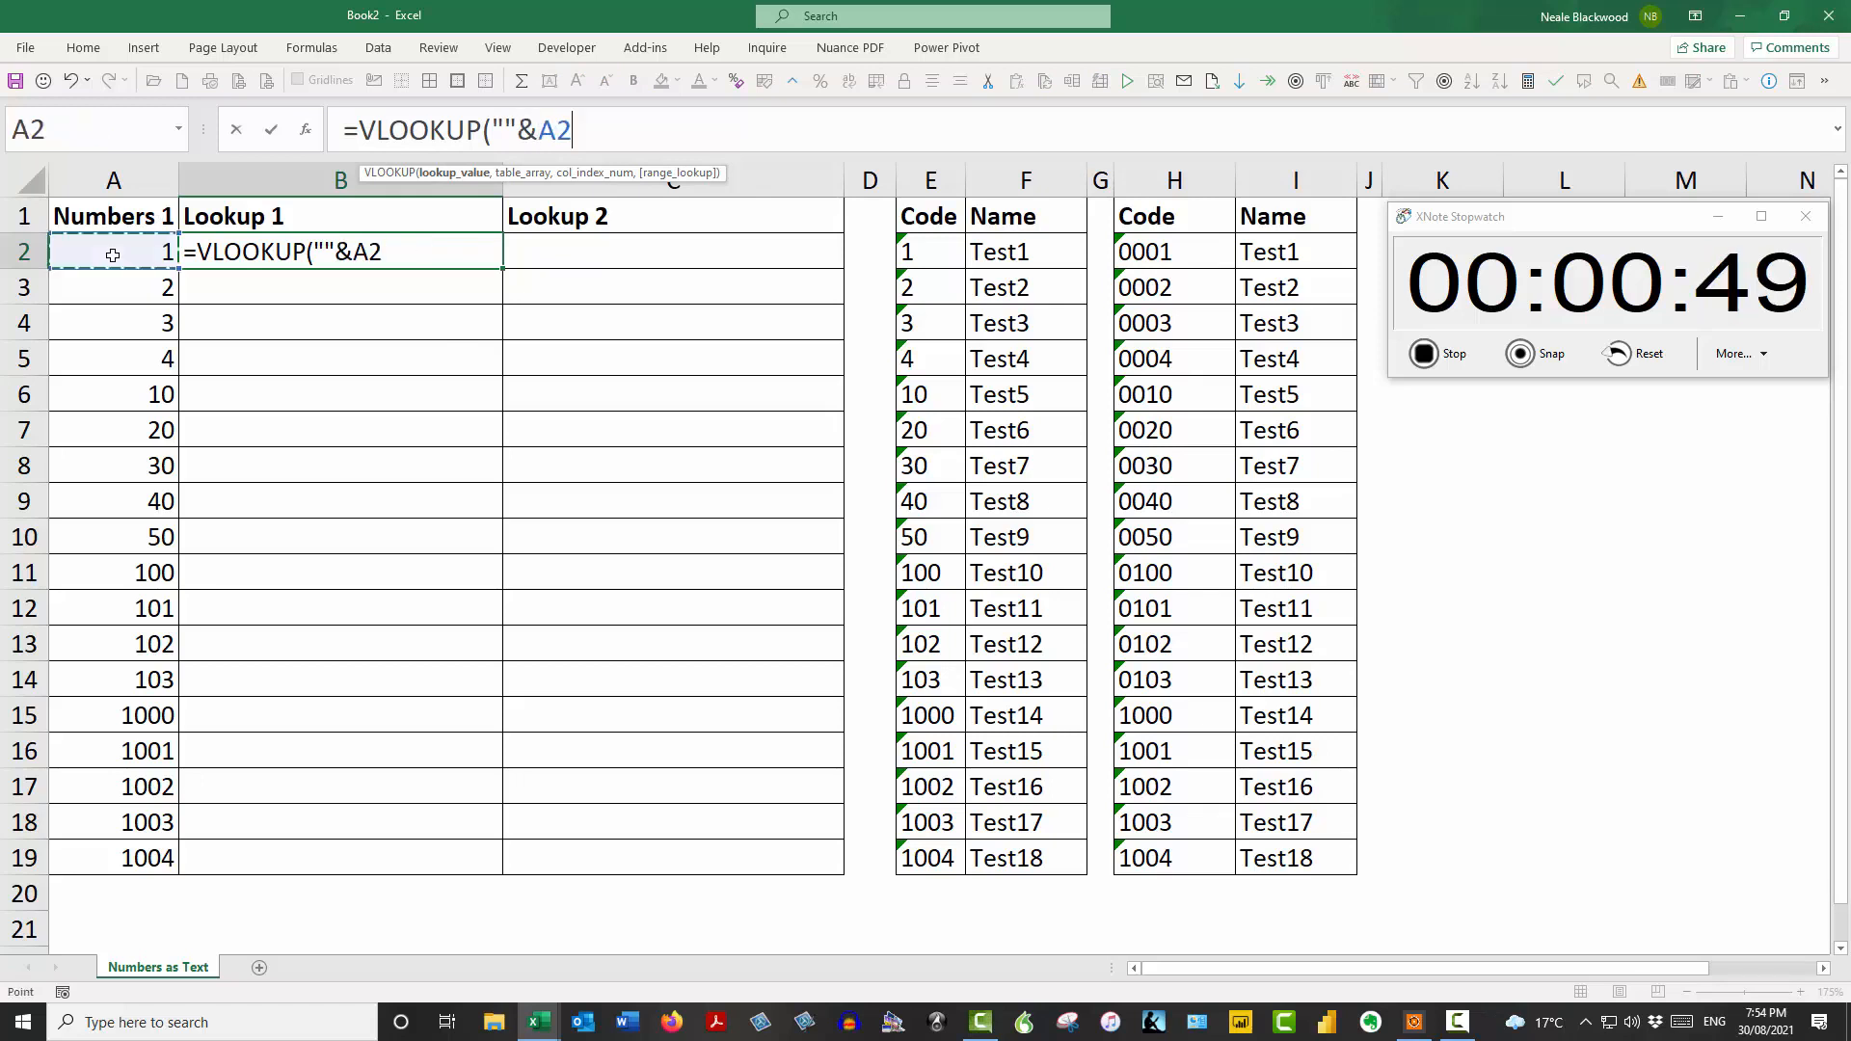
pyautogui.write(',')
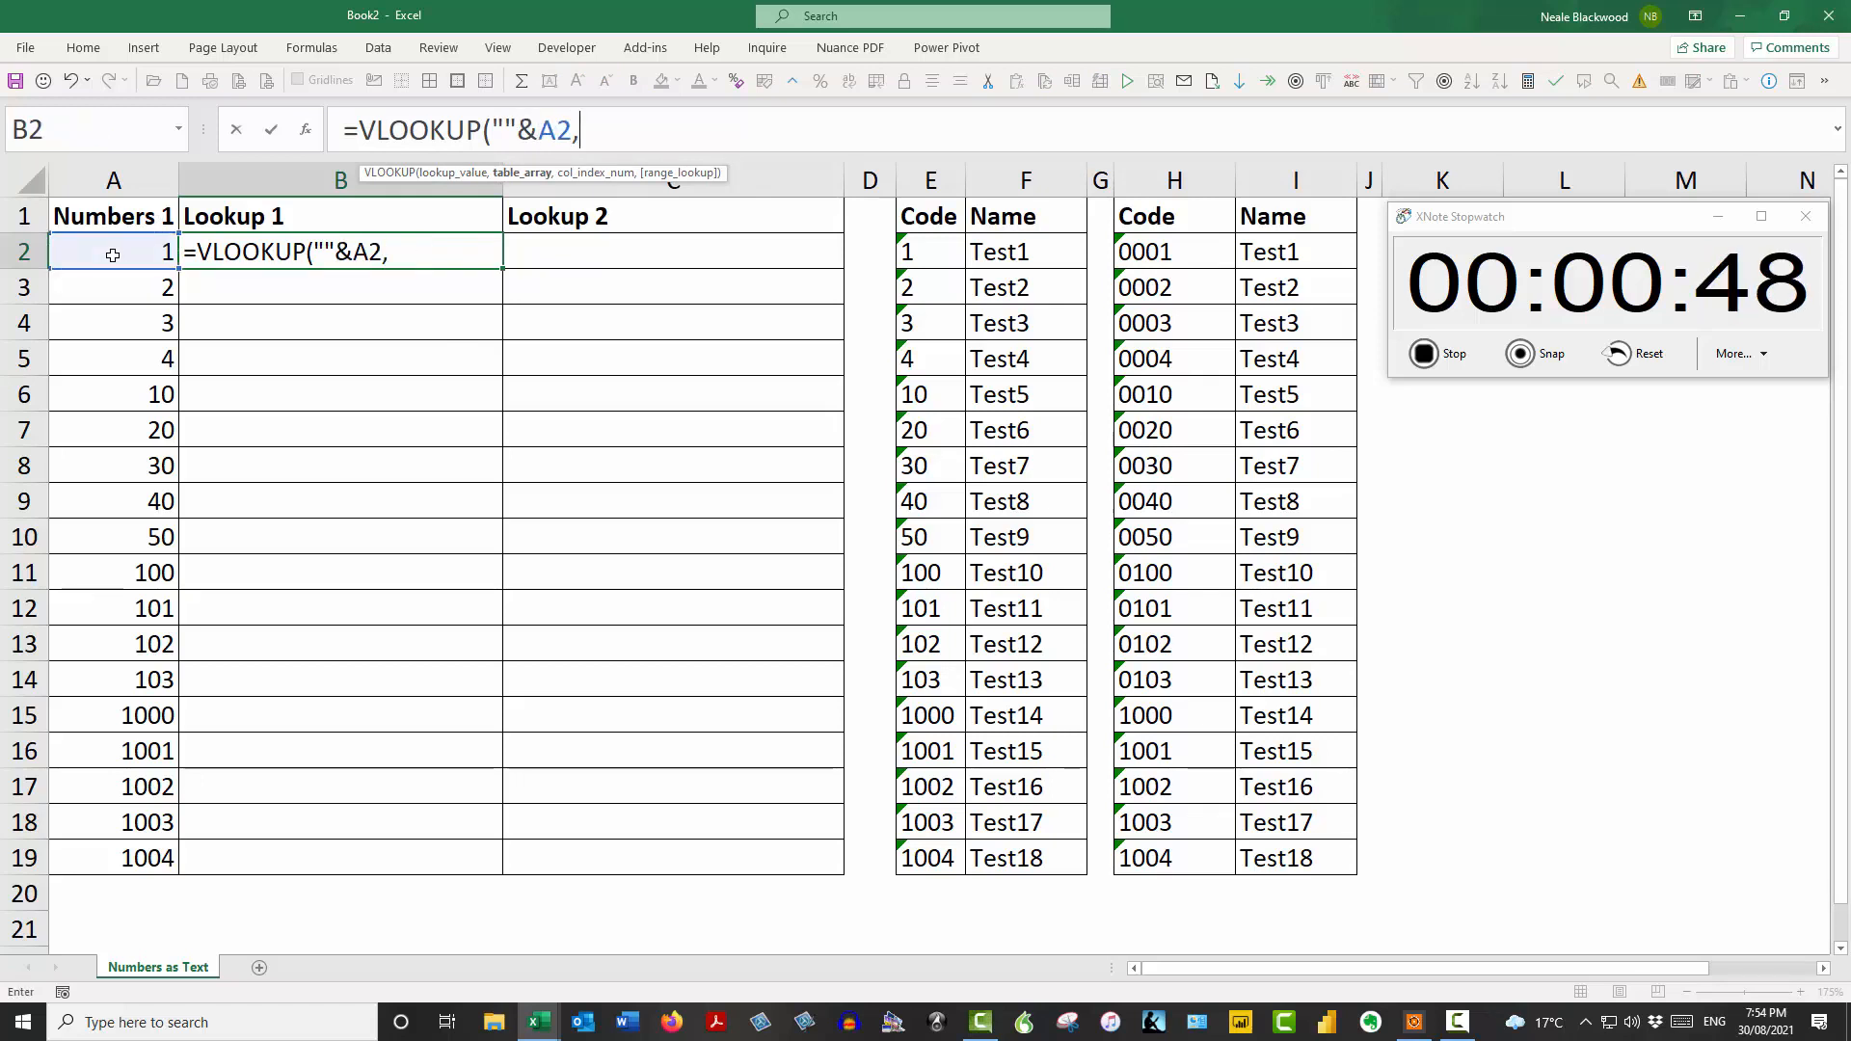
pyautogui.click(931, 181)
pyautogui.moveTo(1006, 183); pyautogui.dragTo(1008, 182)
pyautogui.write(',')
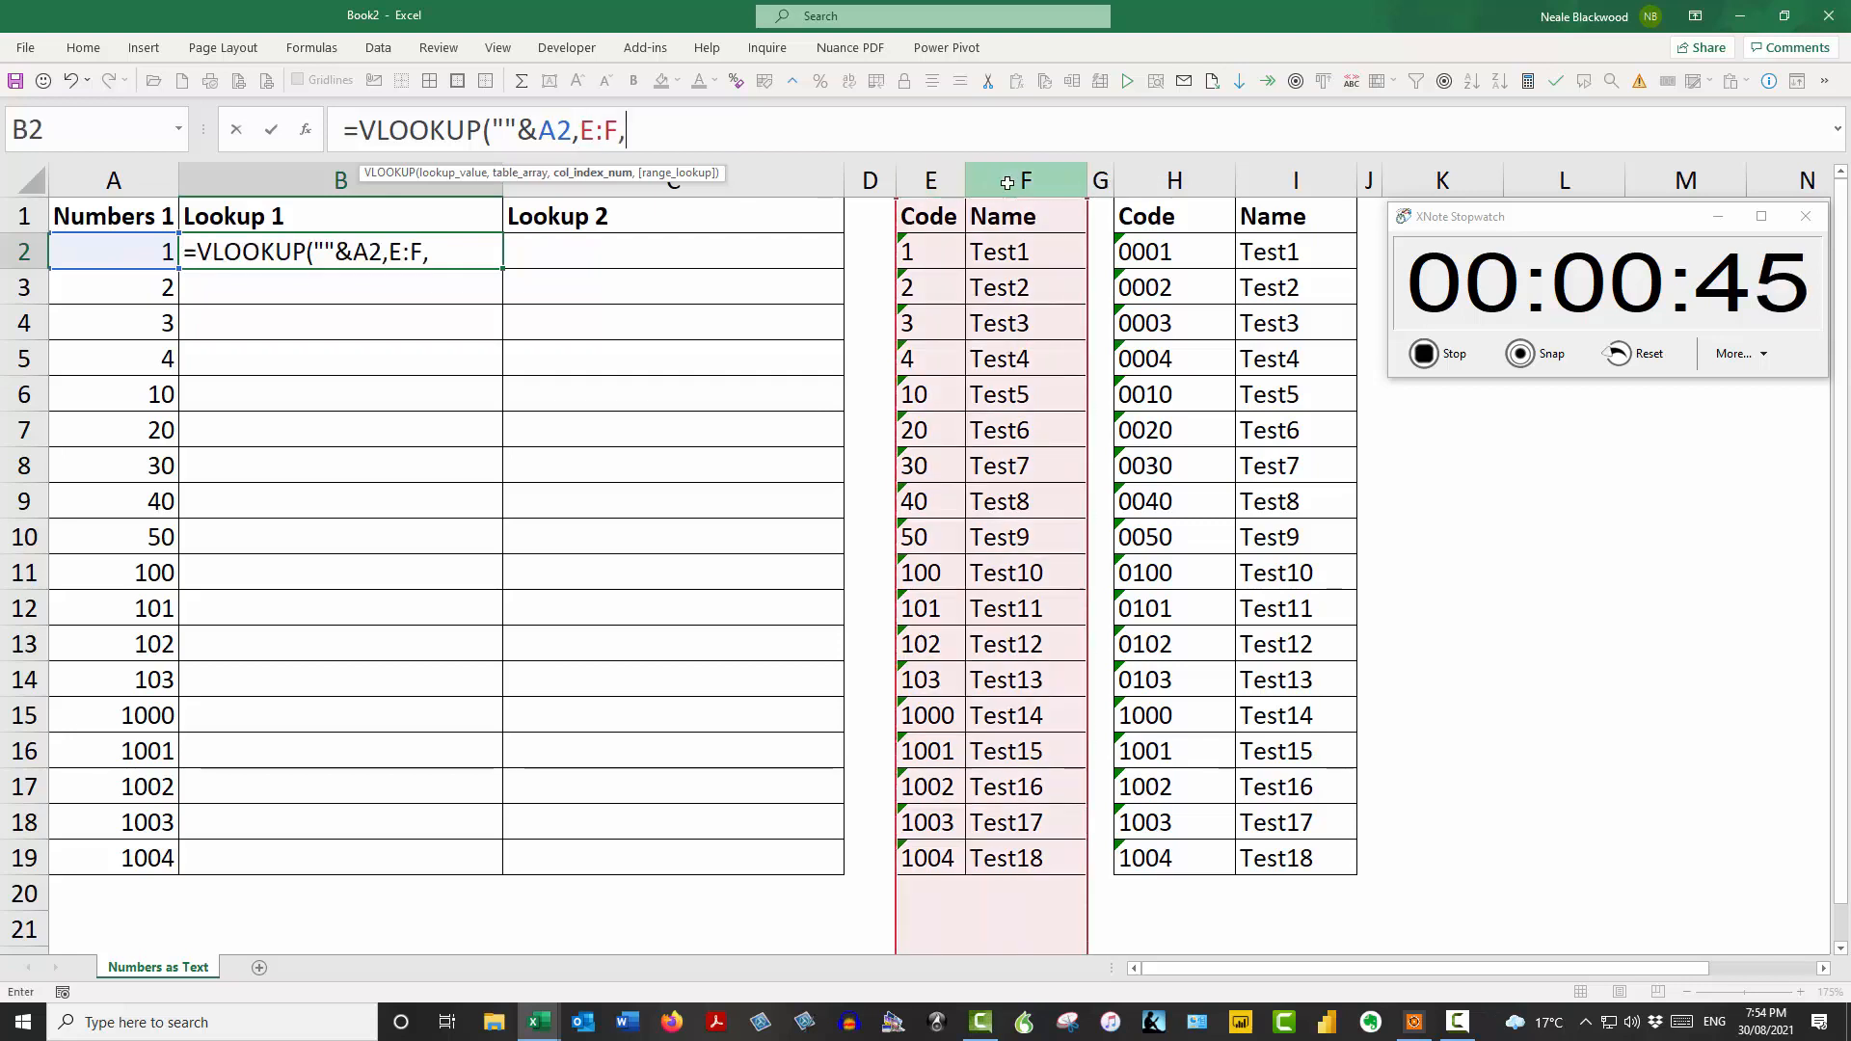
pyautogui.write('2,0)')
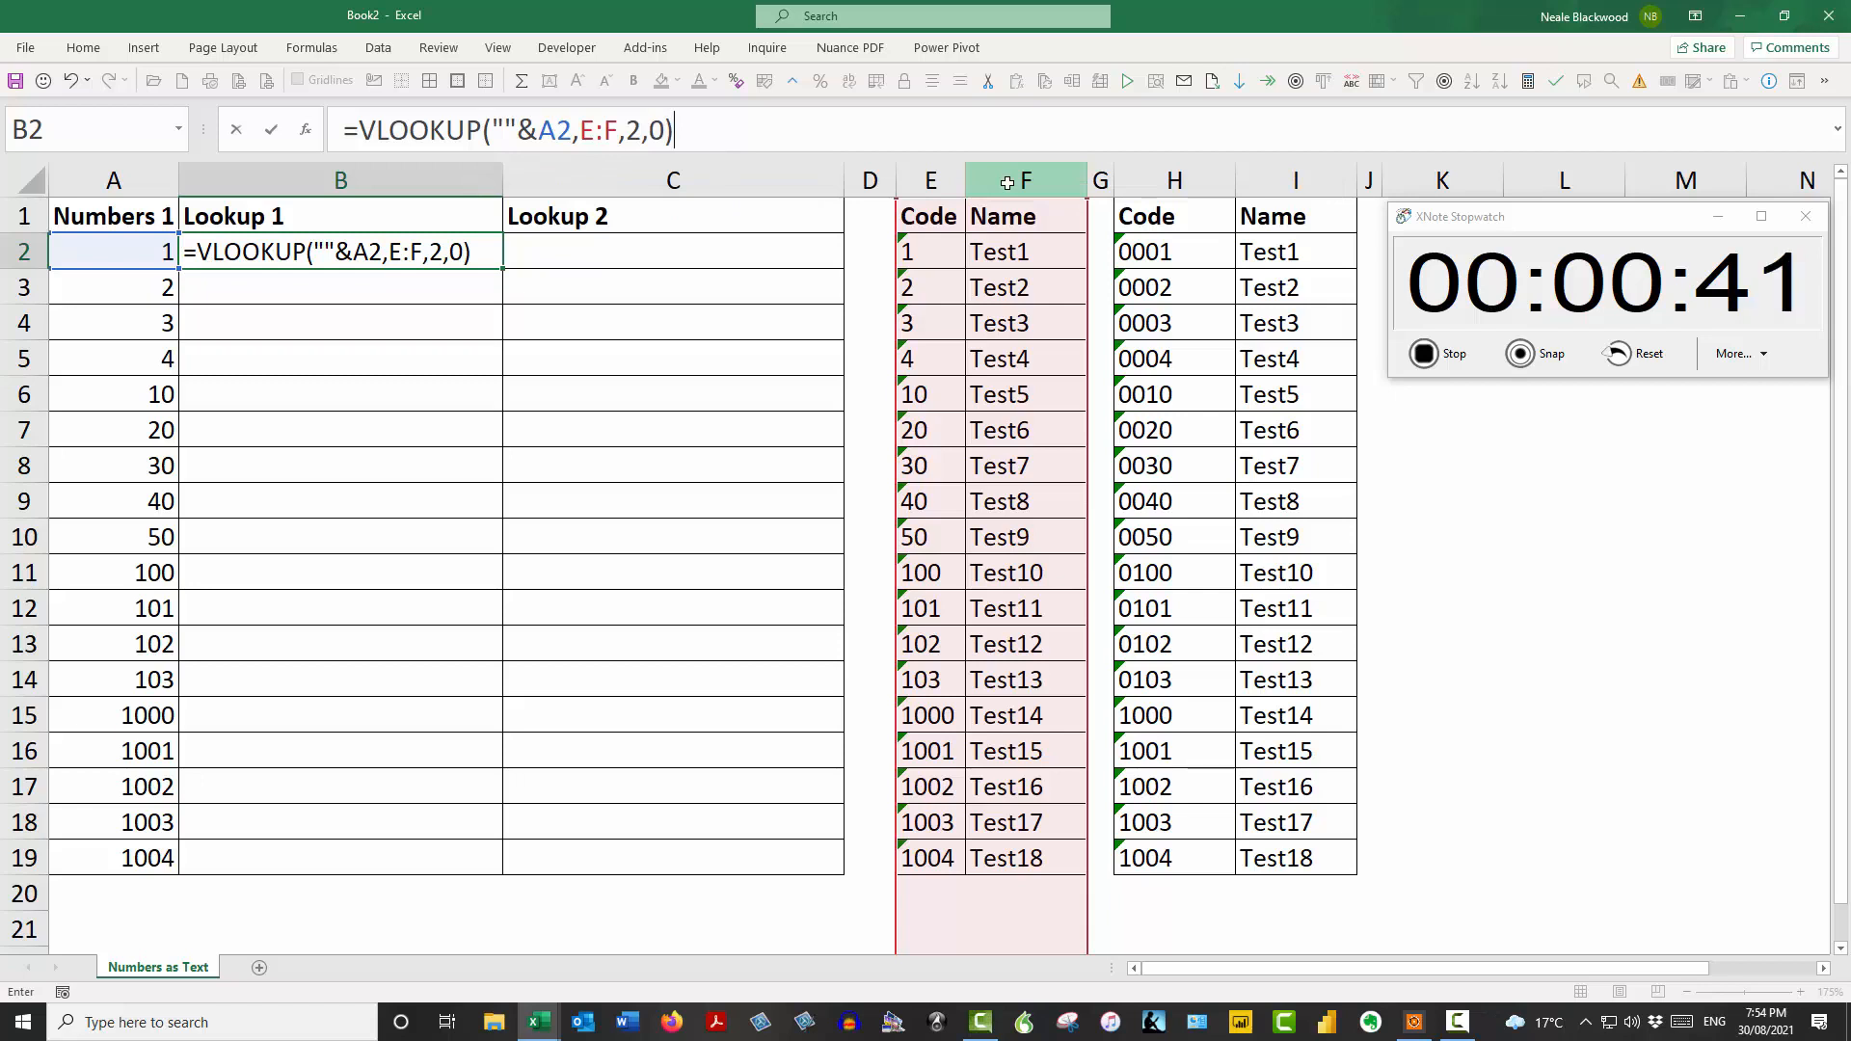
pyautogui.press('Return')
pyautogui.press('Up')
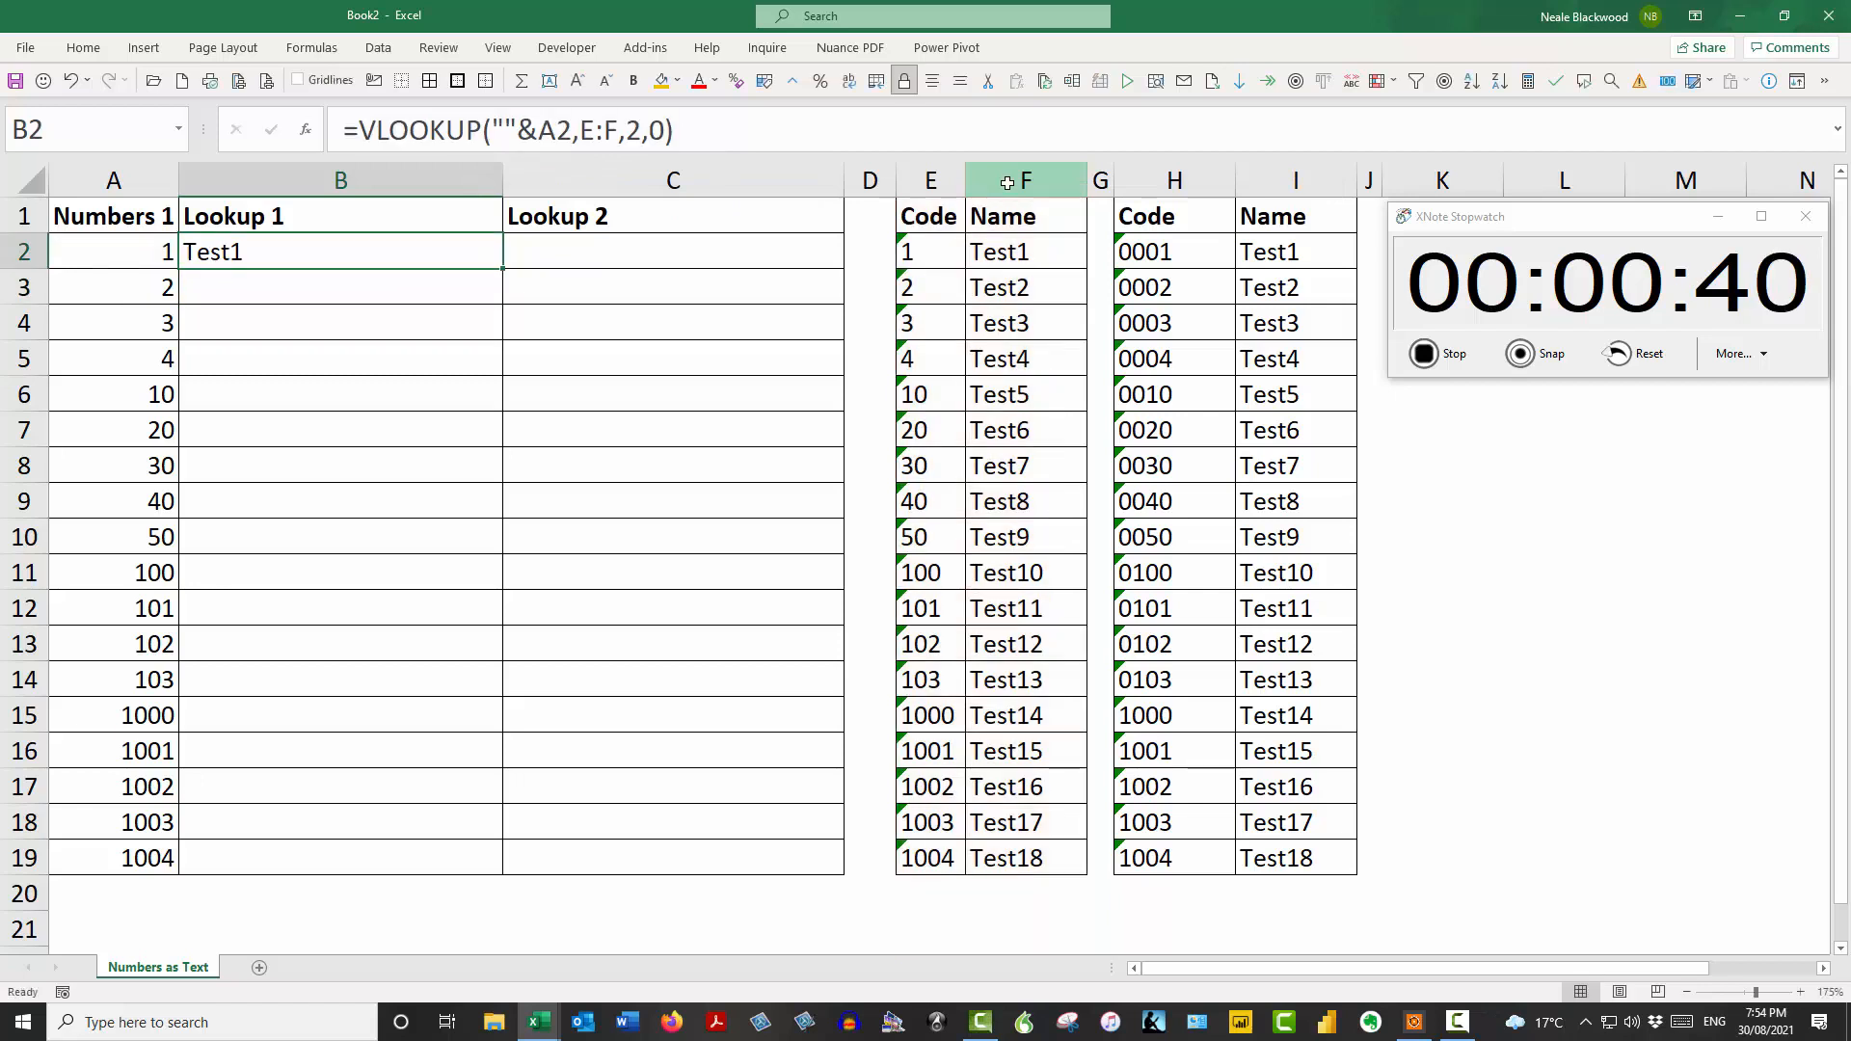
pyautogui.click(1427, 354)
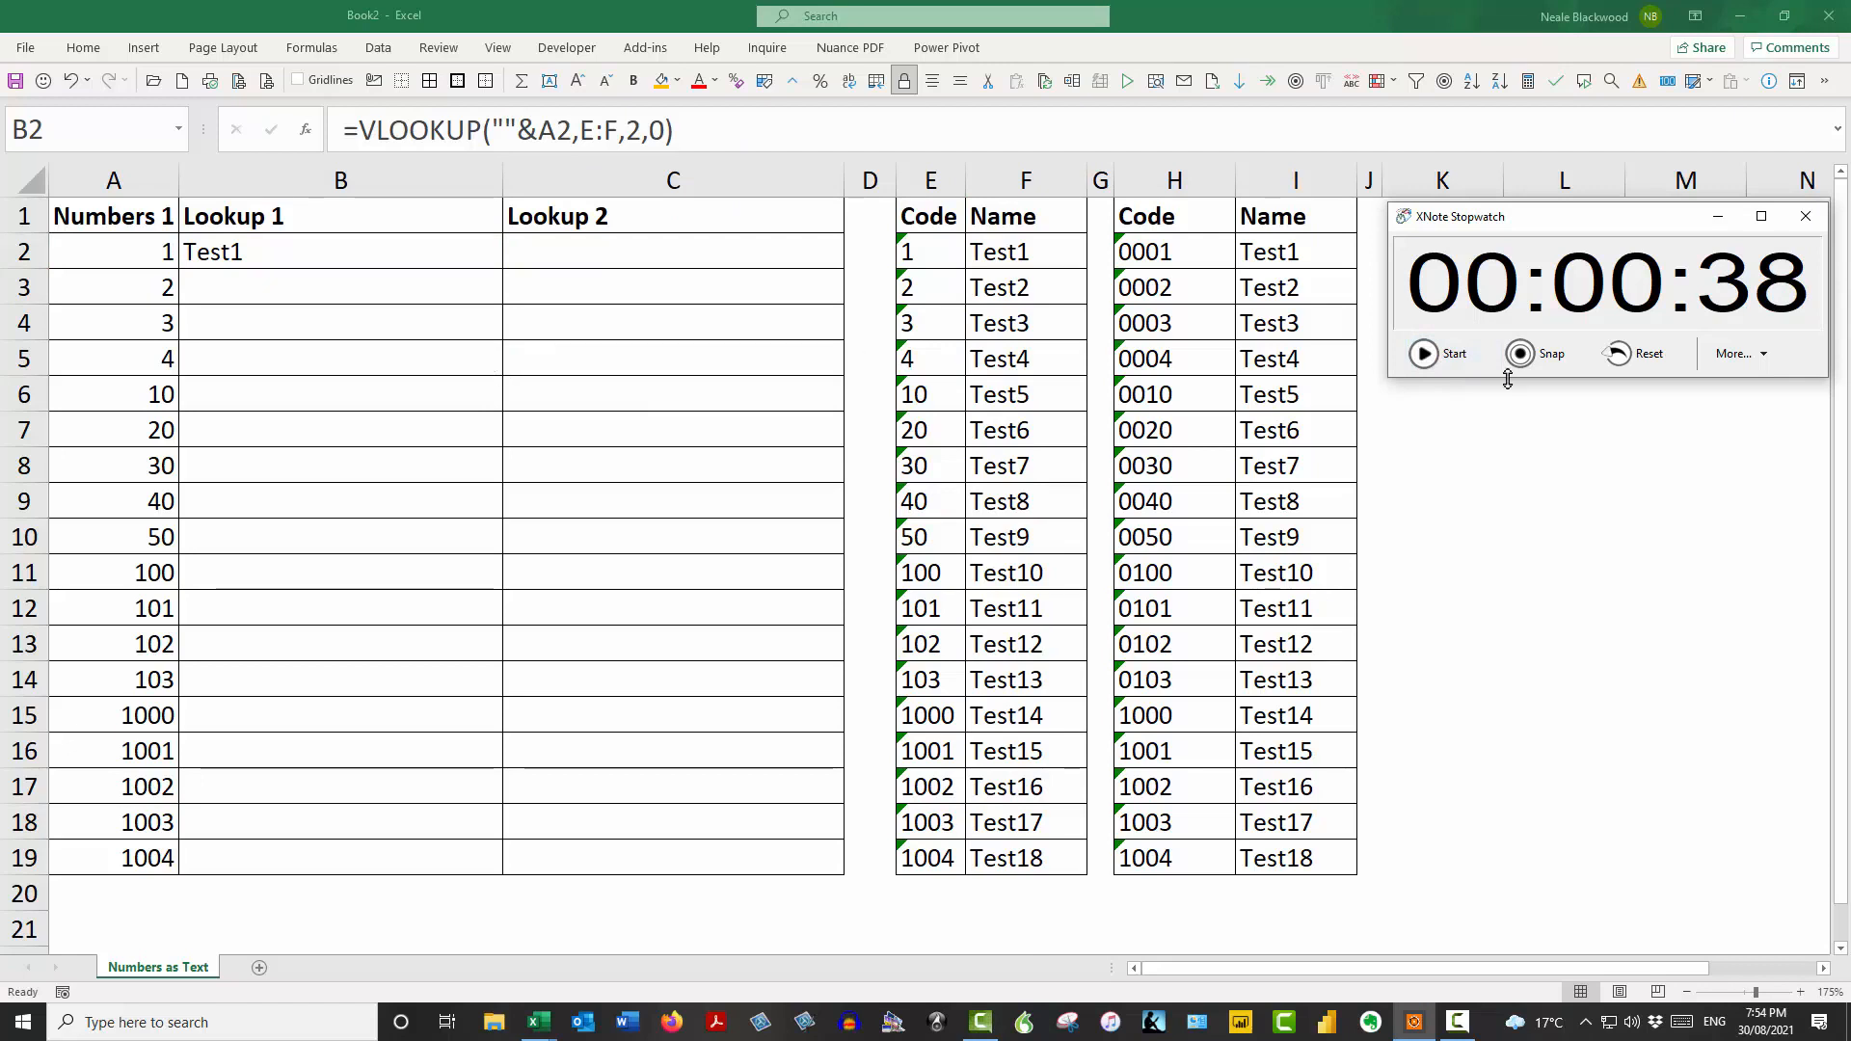
# Step: Resume the stopwatch to fill the B2 lookup formula down to B19, and stop it again
pyautogui.click(1430, 356)
pyautogui.click(361, 258)
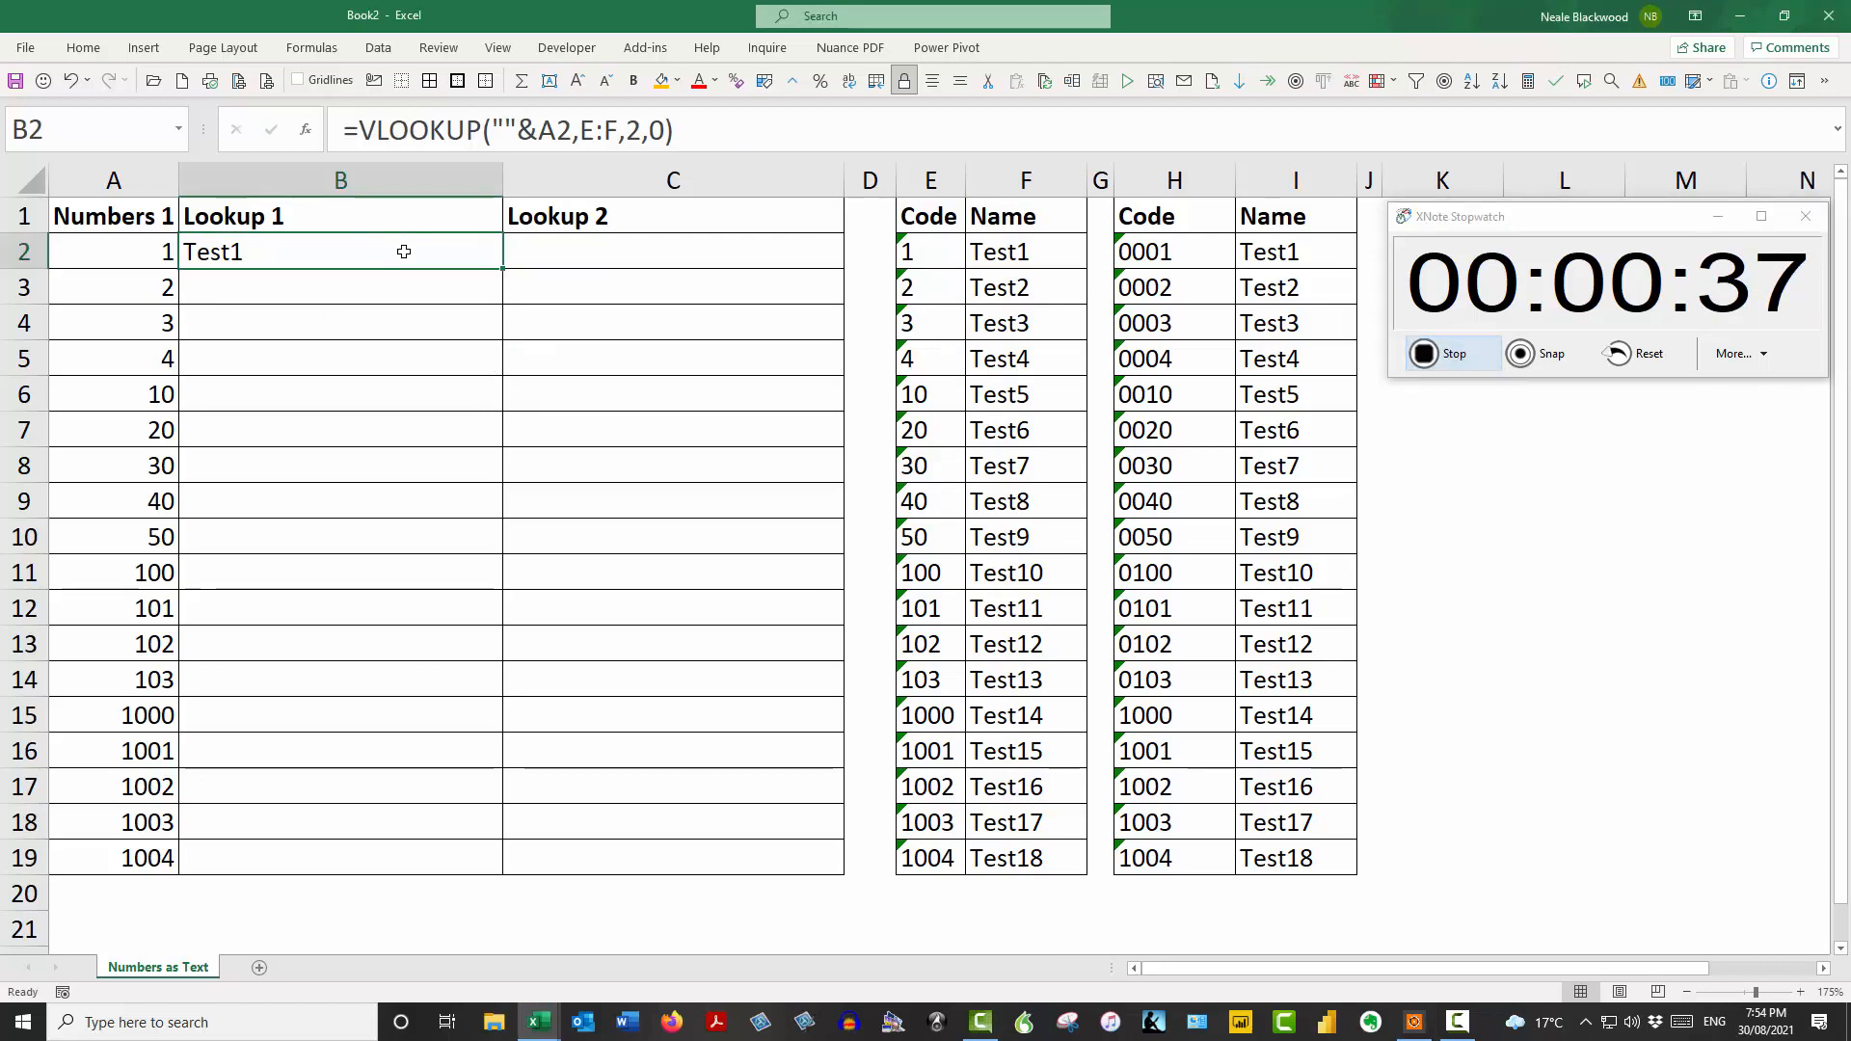
pyautogui.doubleClick(506, 268)
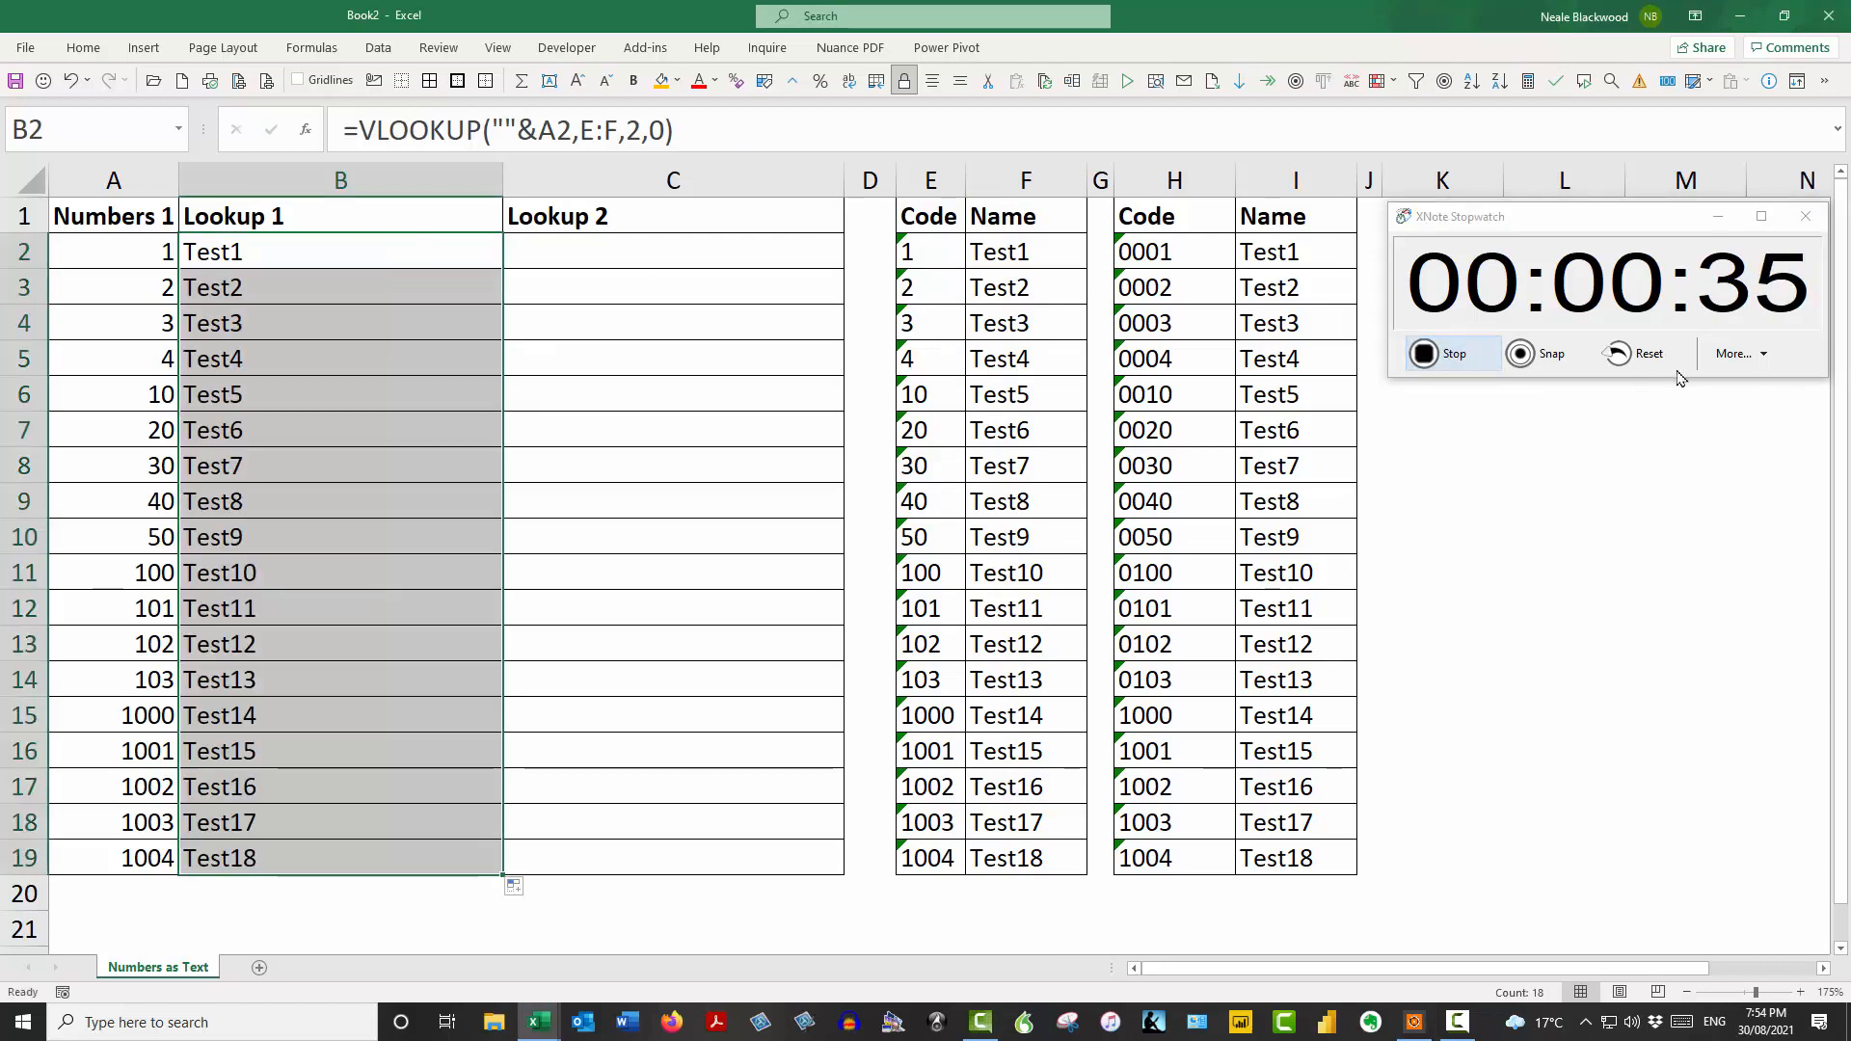
pyautogui.click(1430, 353)
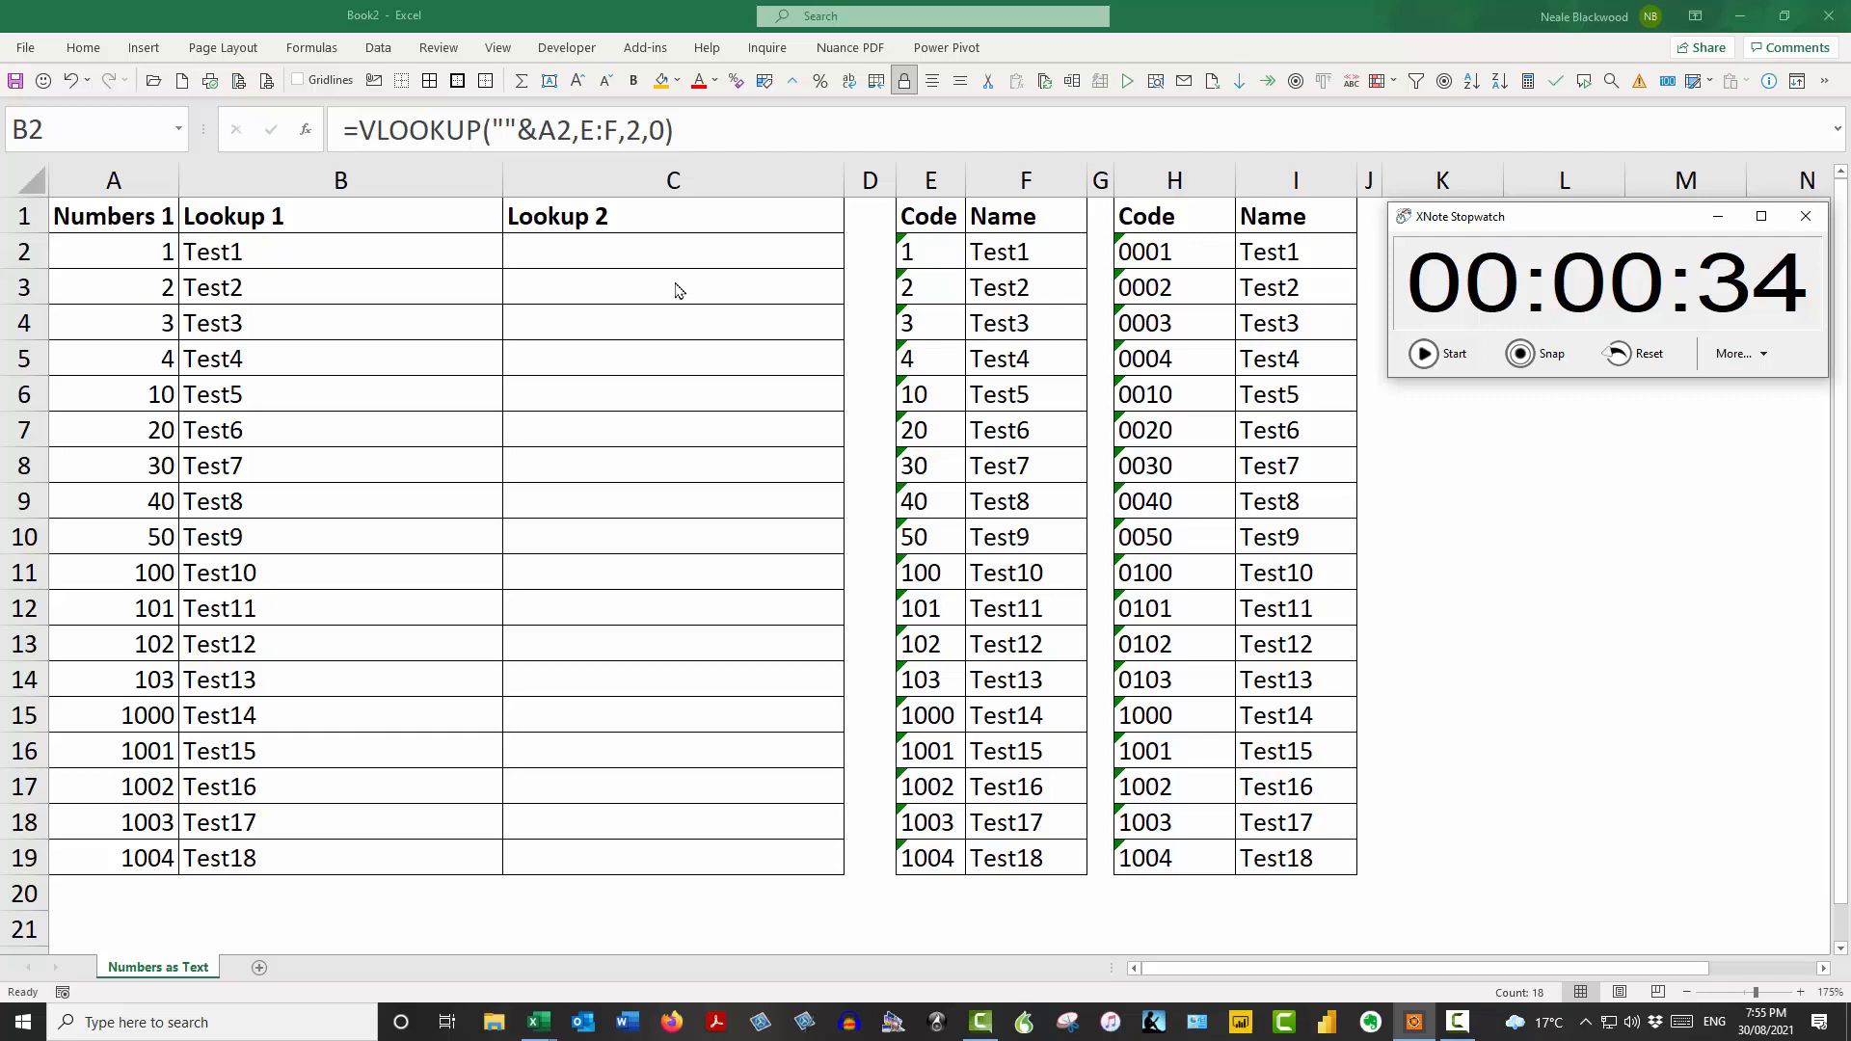
# Step: Examine the B2 formula's empty text string and ampersand before A2, comparing the codes in column E with the number in A2
pyautogui.click(299, 254)
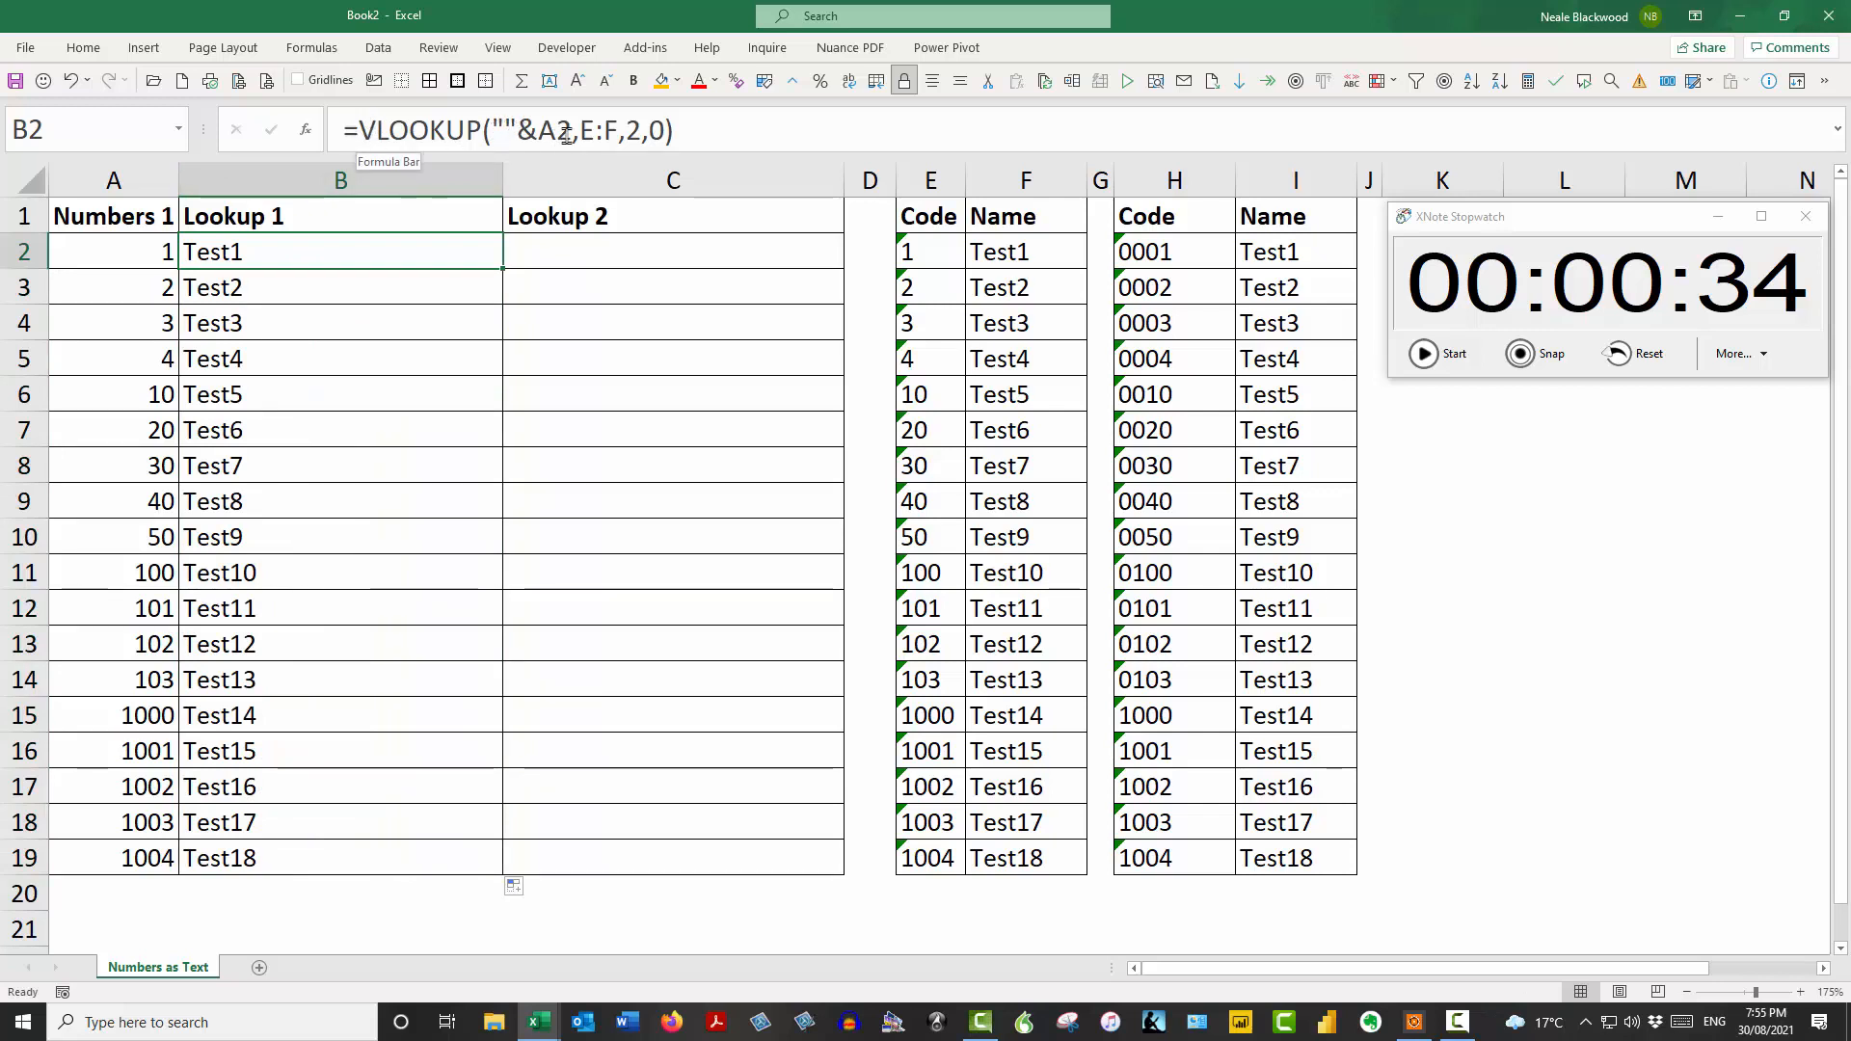
pyautogui.click(930, 180)
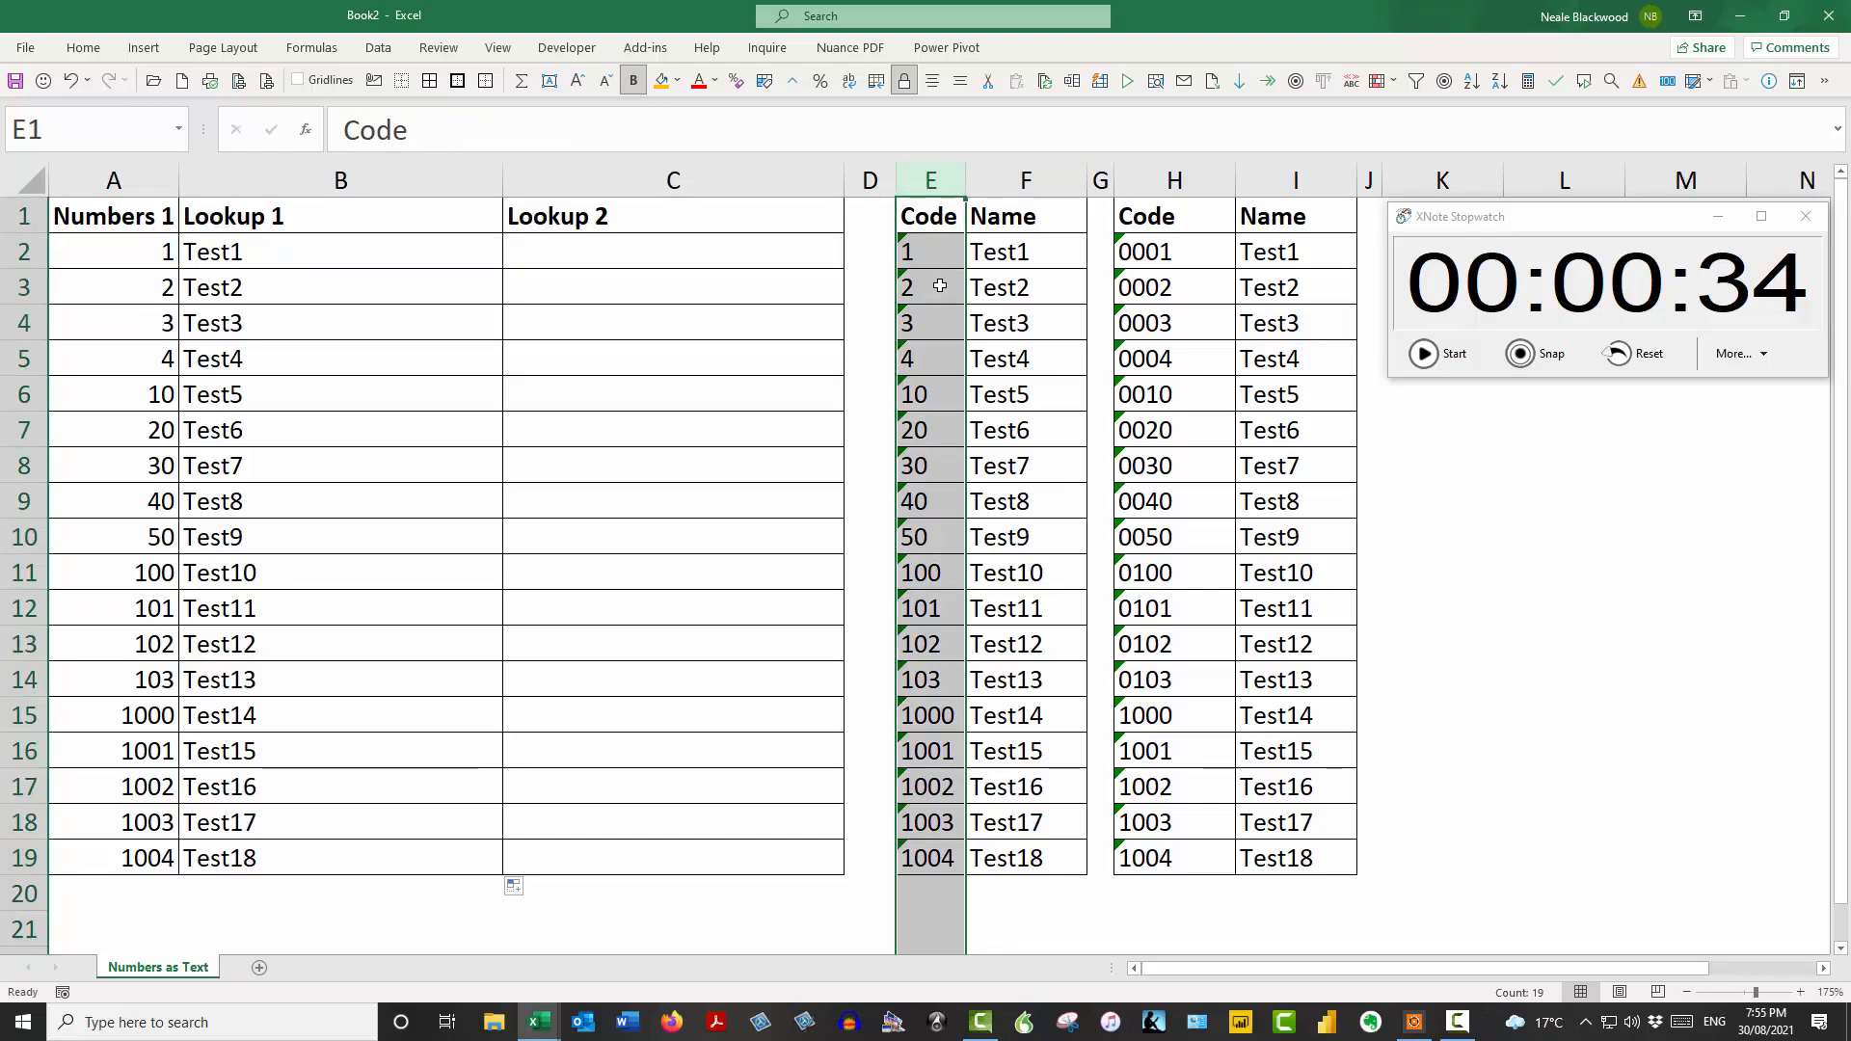
pyautogui.click(393, 255)
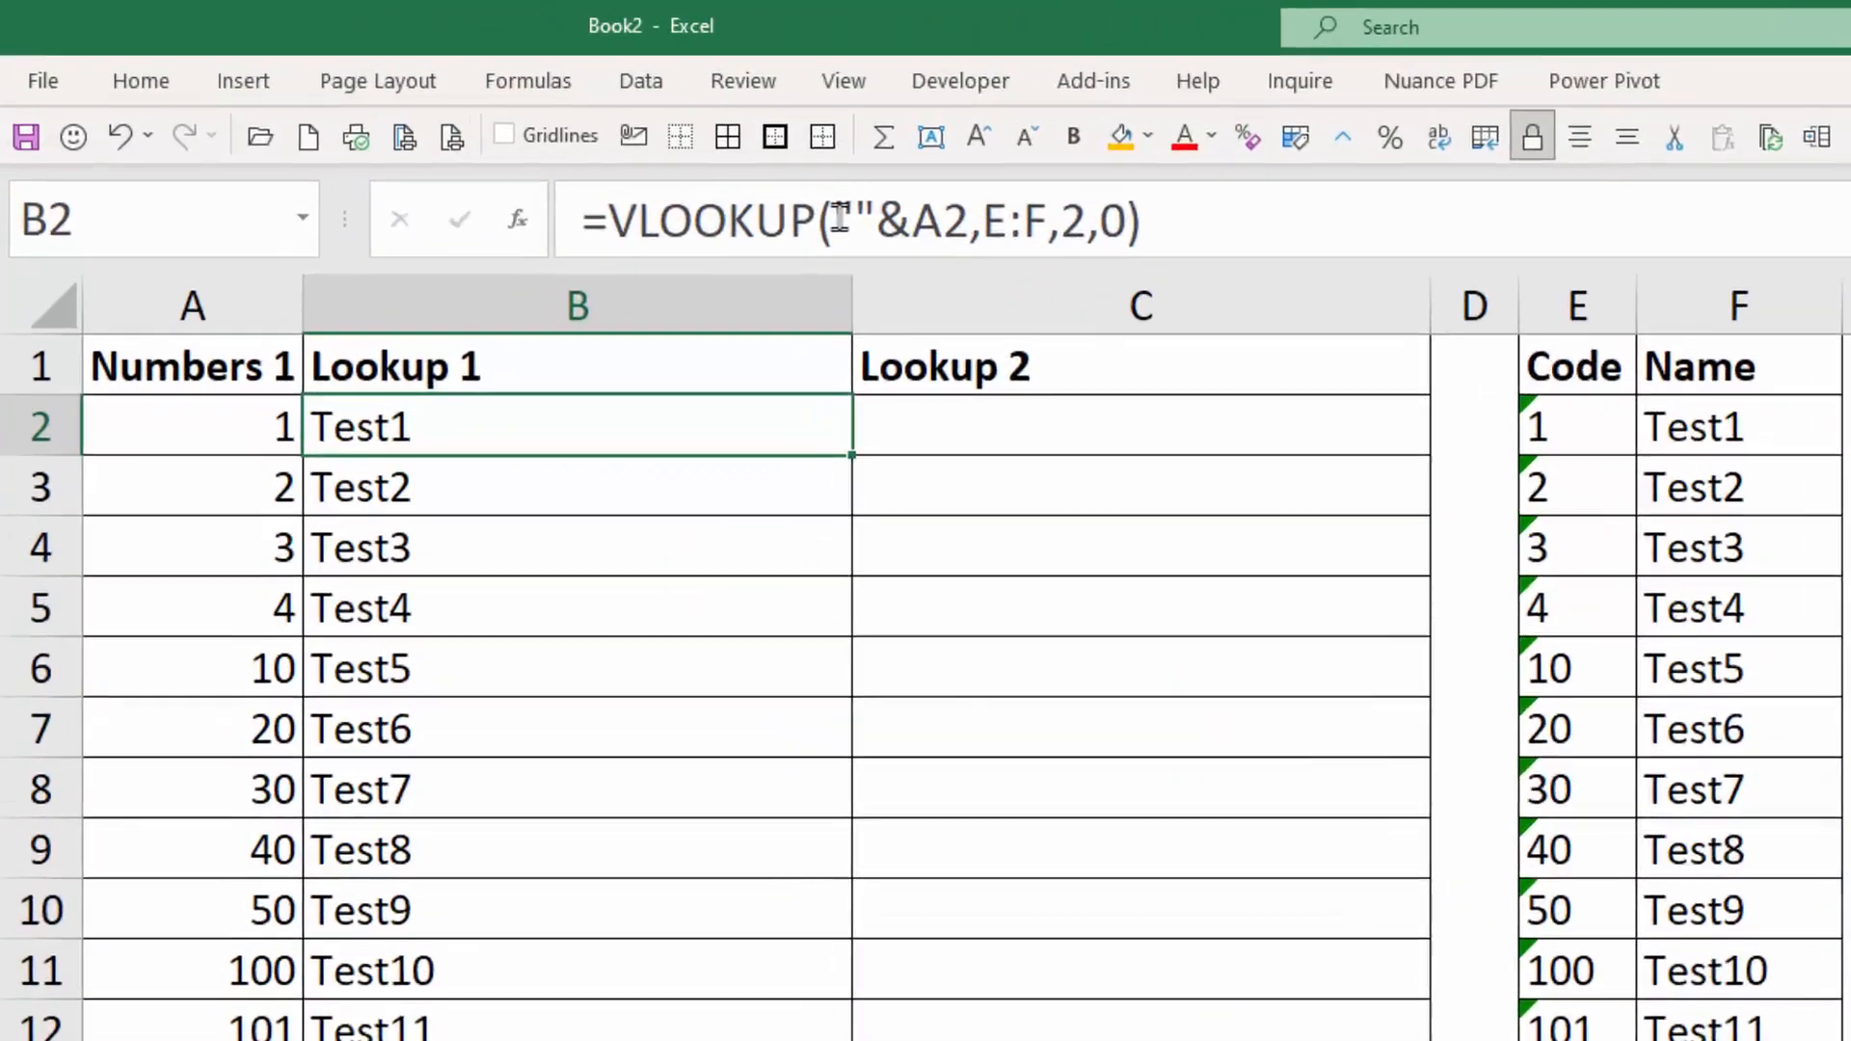
pyautogui.click(497, 129)
pyautogui.doubleClick(991, 252)
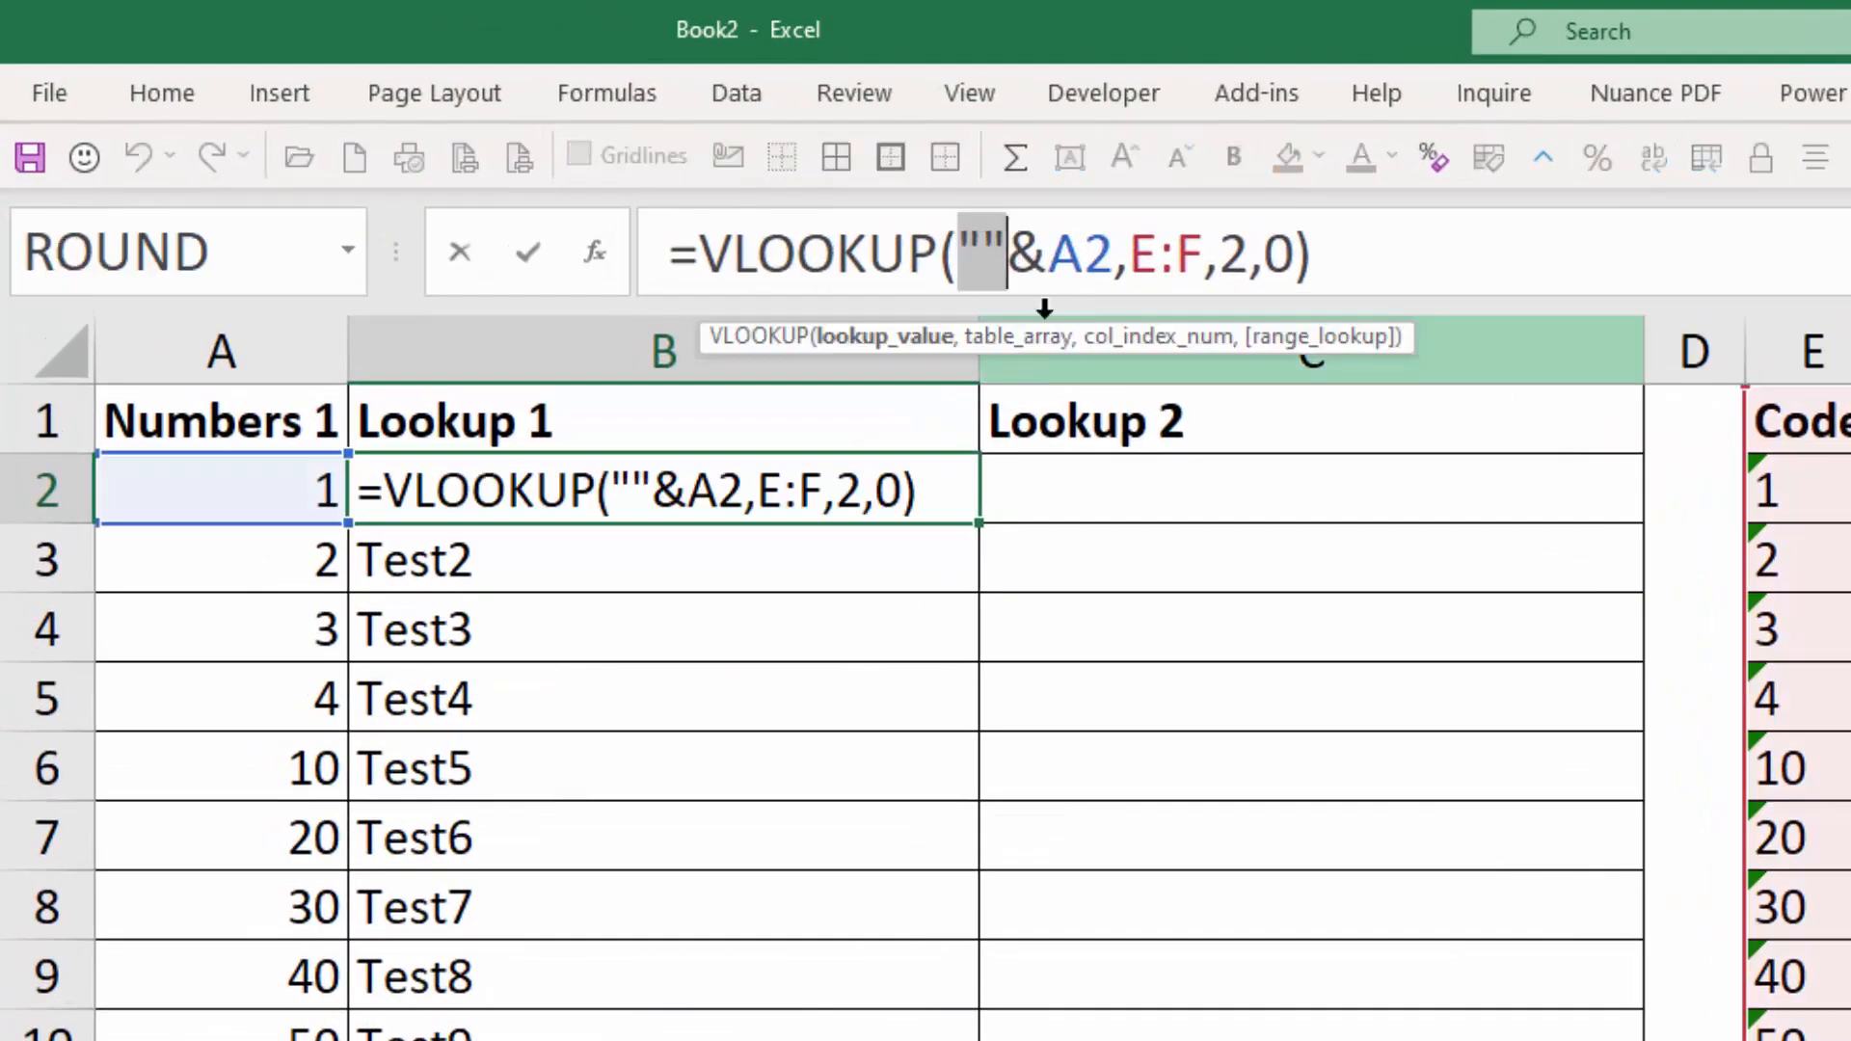
pyautogui.doubleClick(1043, 258)
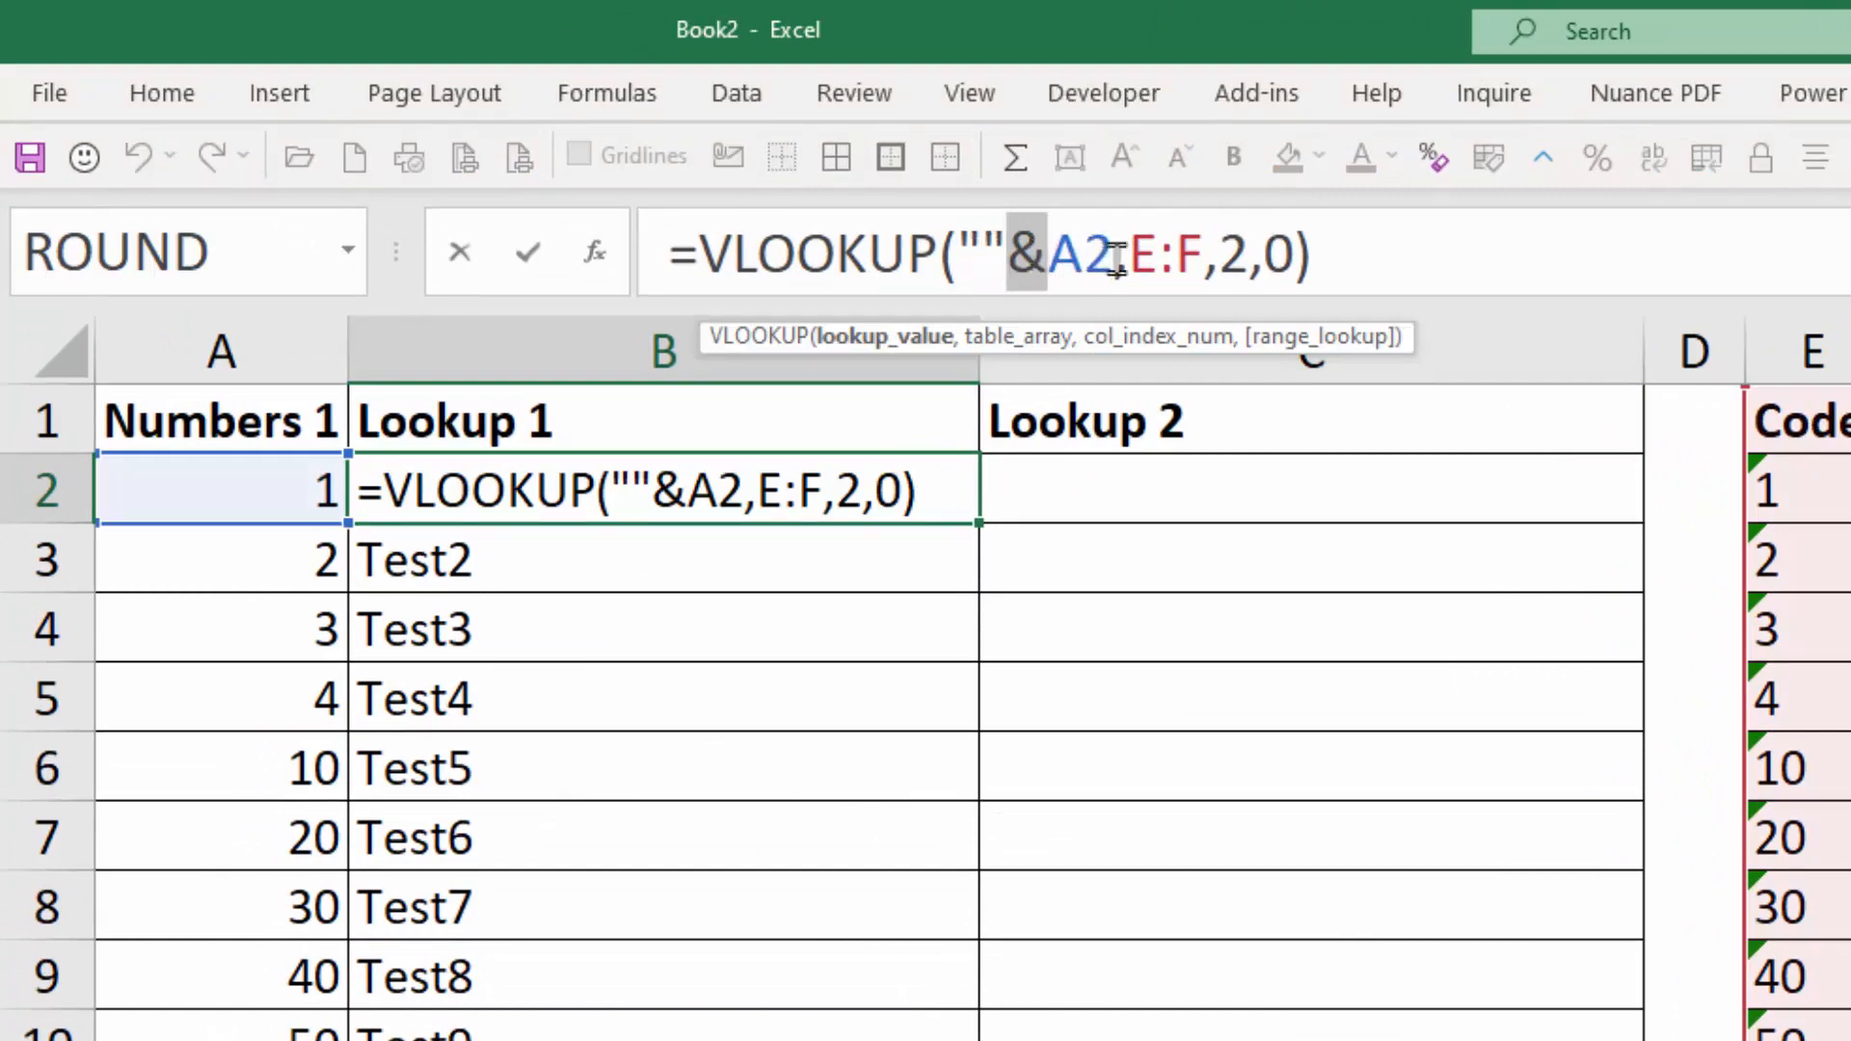
pyautogui.click(529, 257)
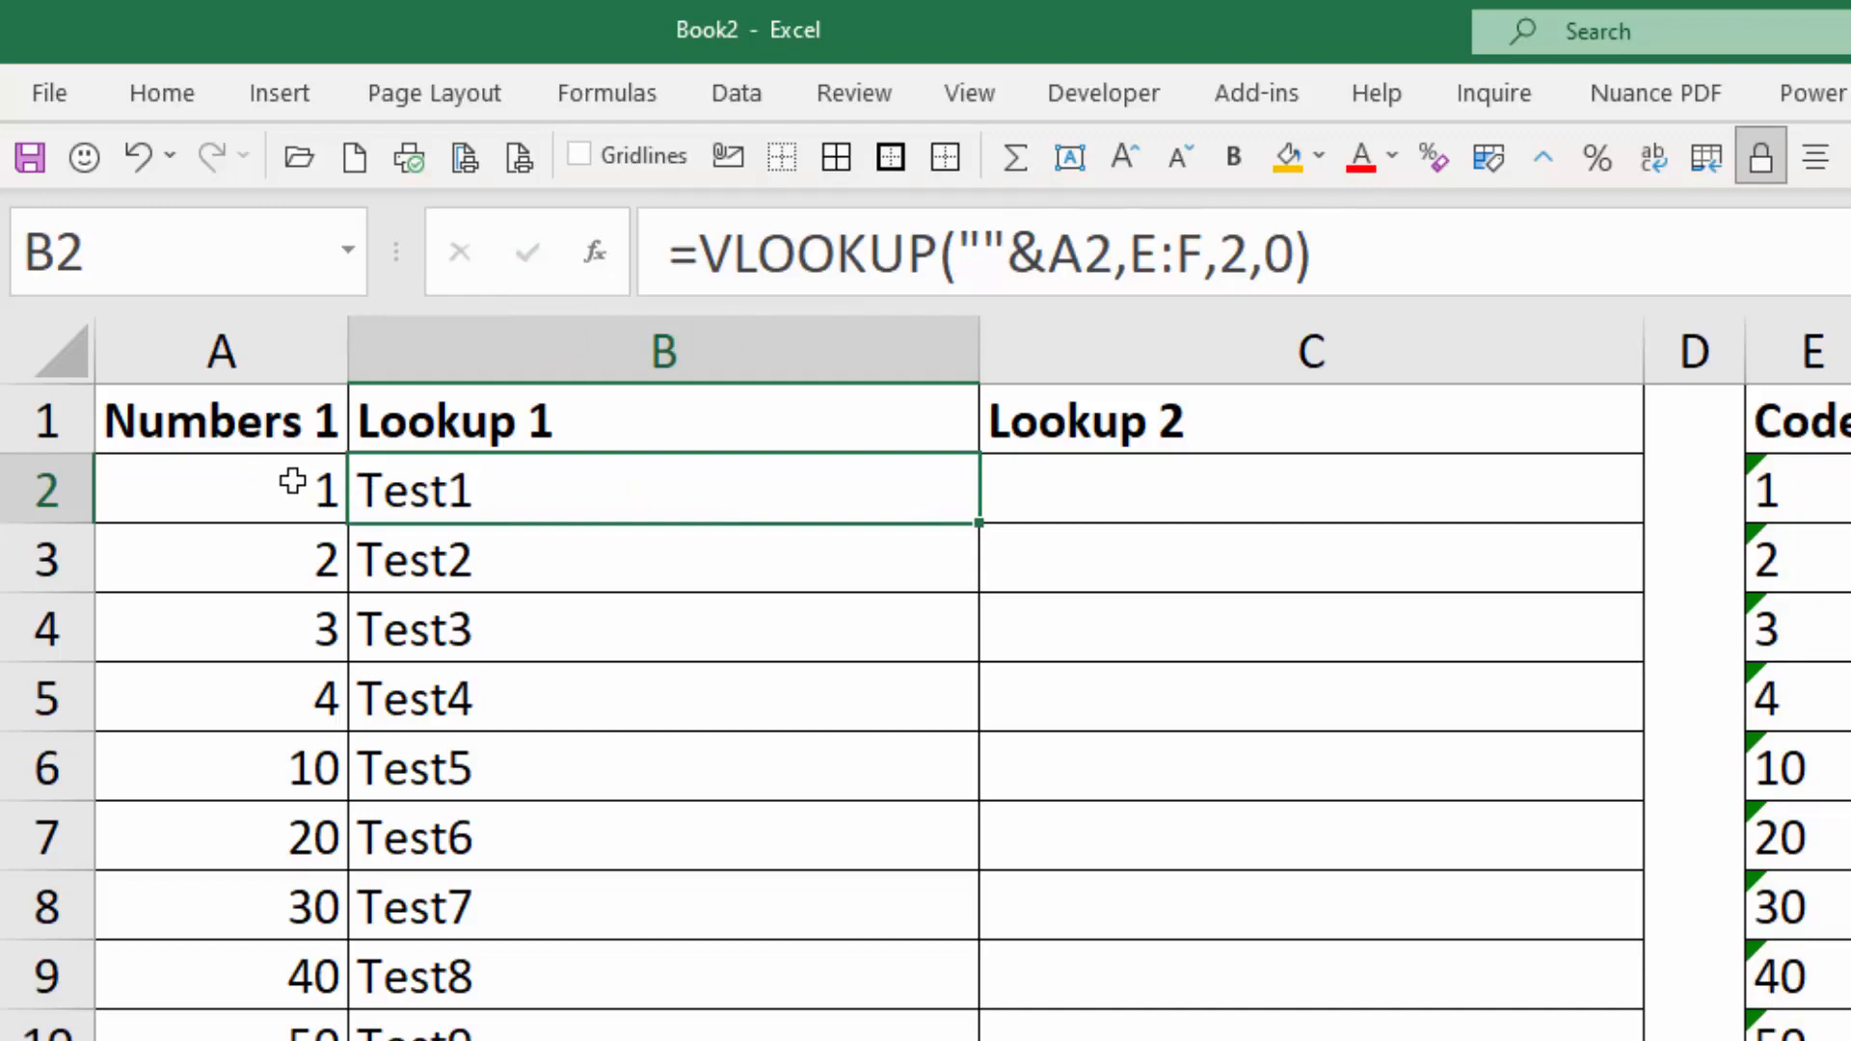
pyautogui.click(293, 483)
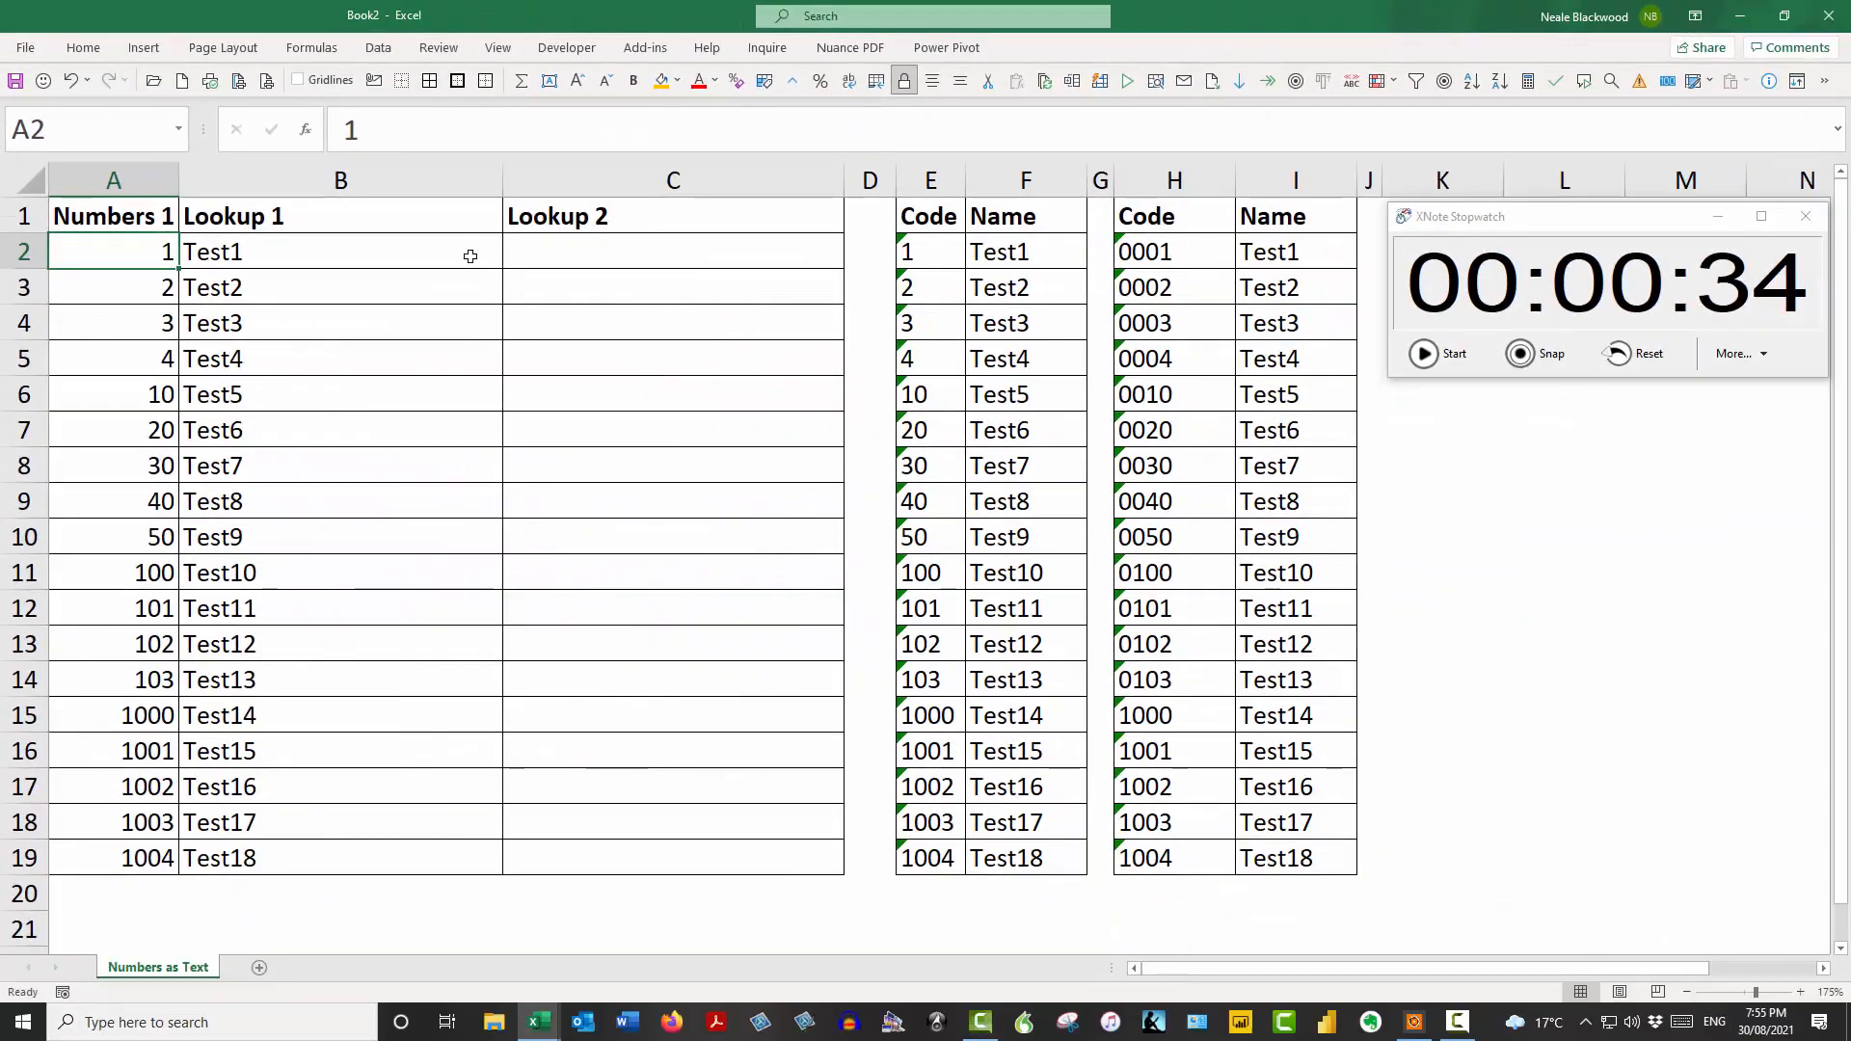
# Step: Narrow column B and widen column C to make room for the second lookup formula
pyautogui.click(470, 257)
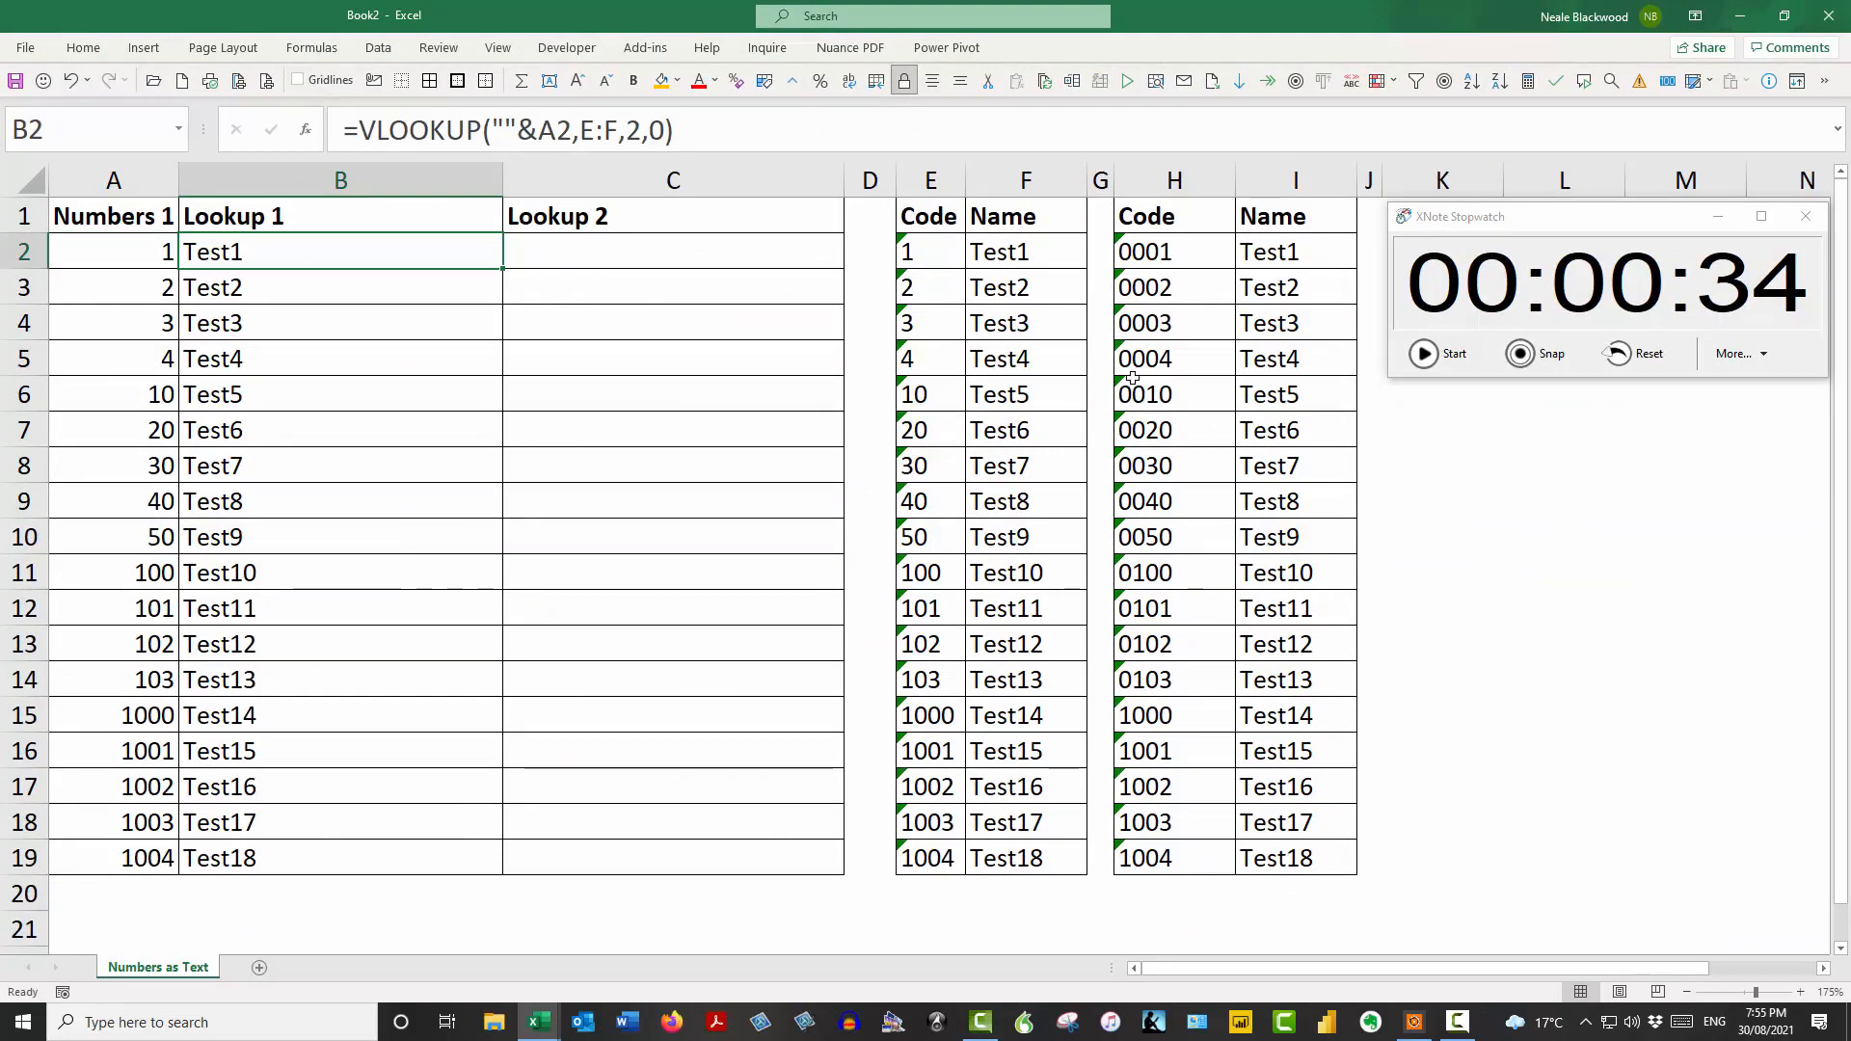
pyautogui.moveTo(503, 180); pyautogui.dragTo(443, 183)
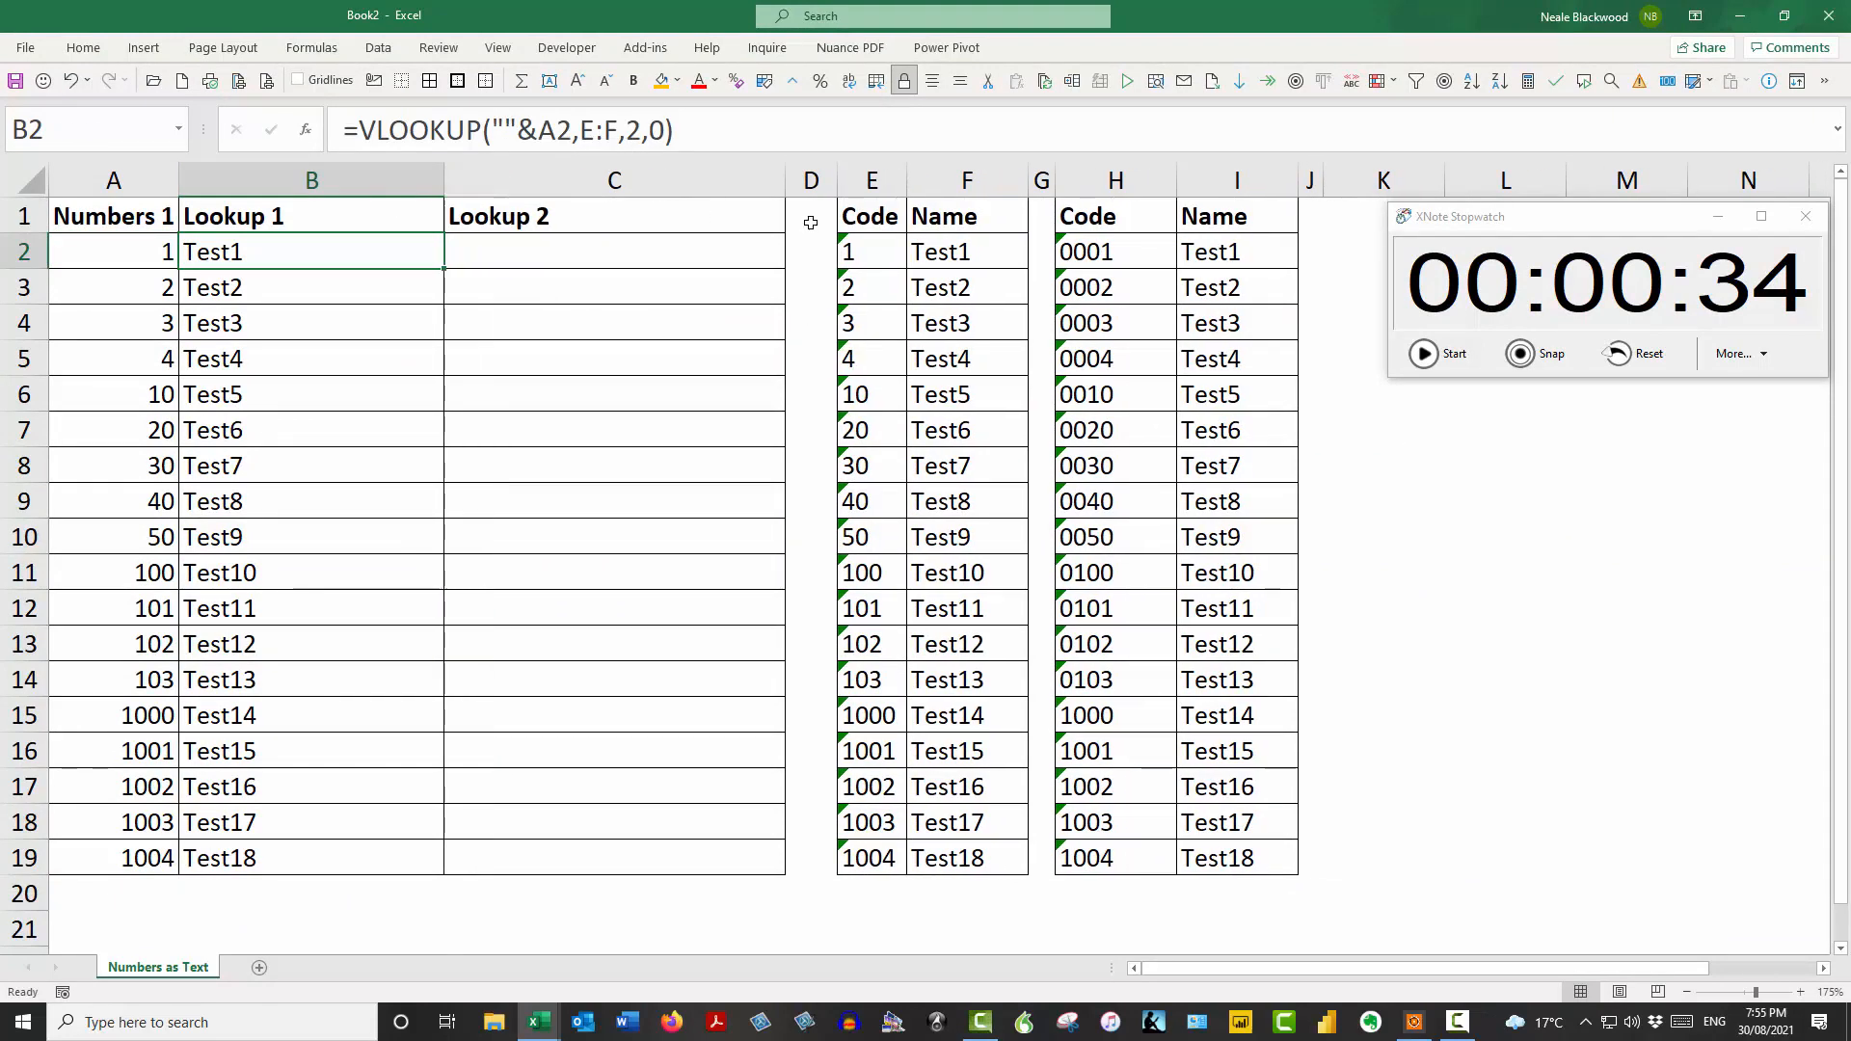
pyautogui.moveTo(786, 187); pyautogui.dragTo(834, 183)
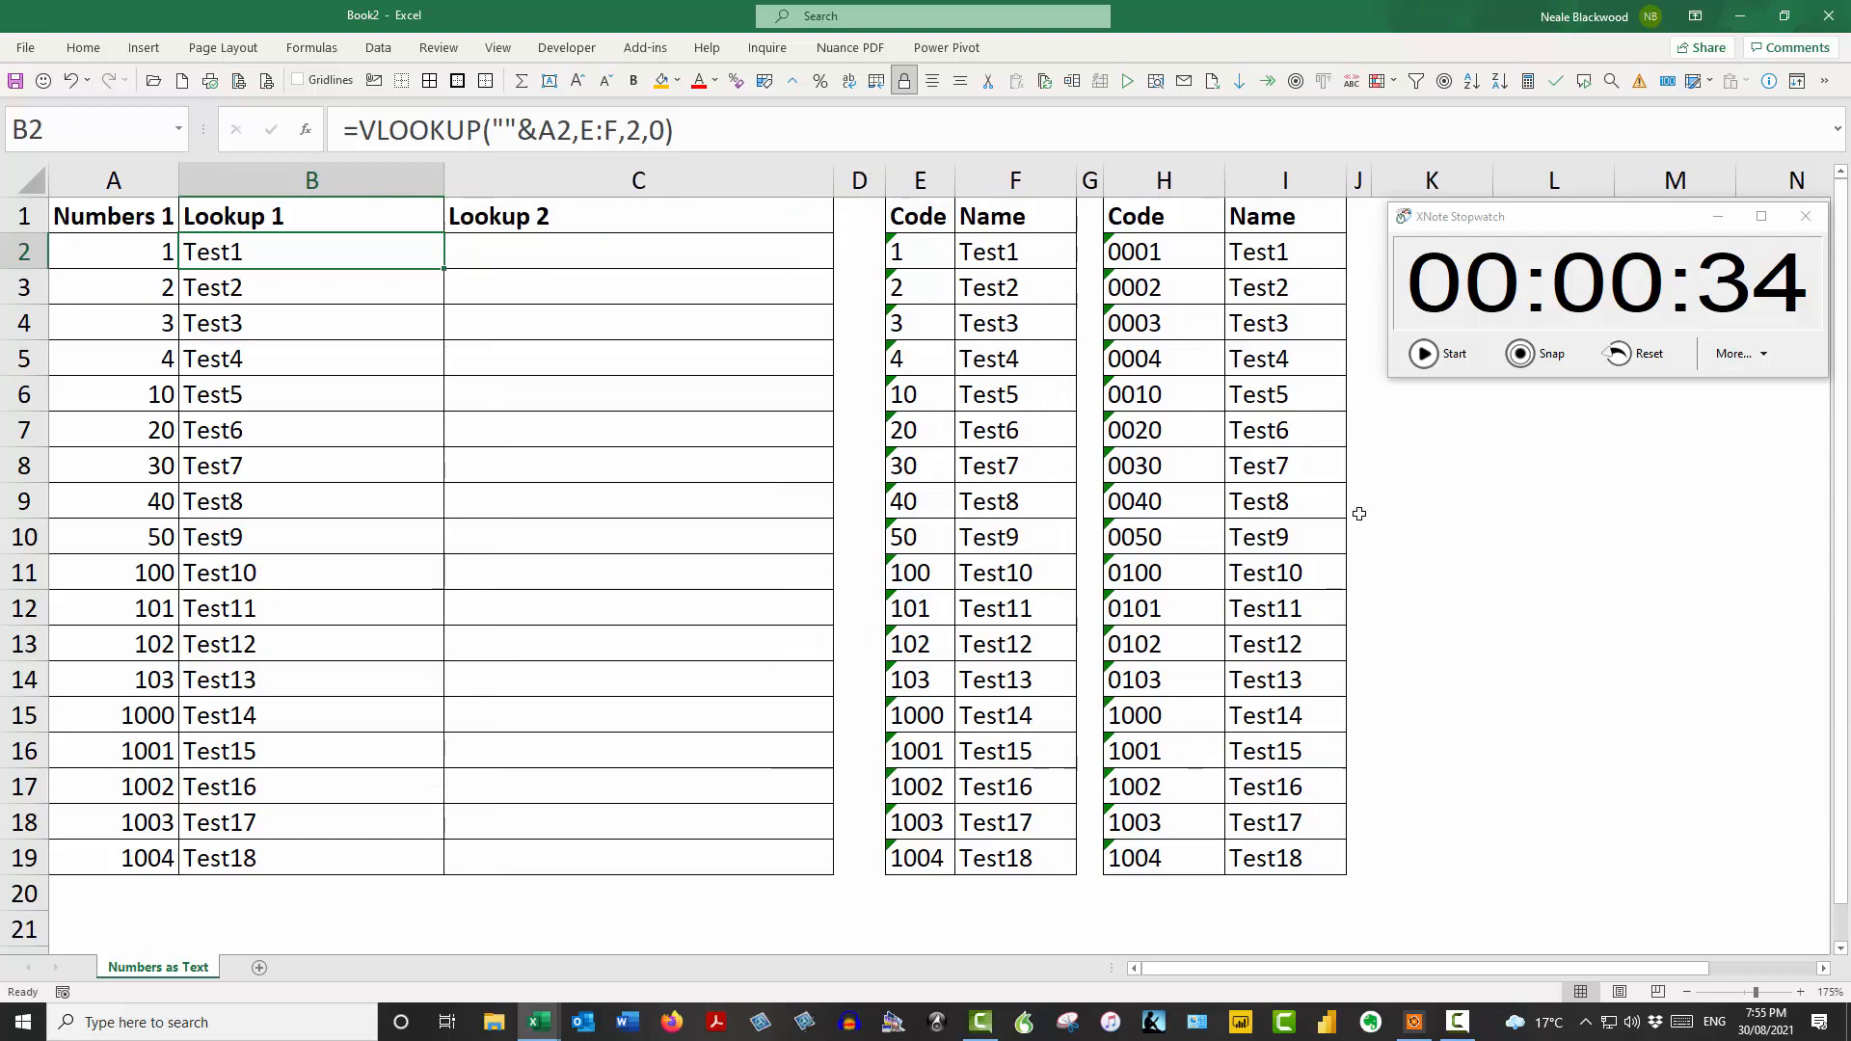
# Step: Resume the stopwatch countdown and begin a VLOOKUP formula in C2 with TEXT(A2,"0000") as the lookup value
pyautogui.click(1427, 355)
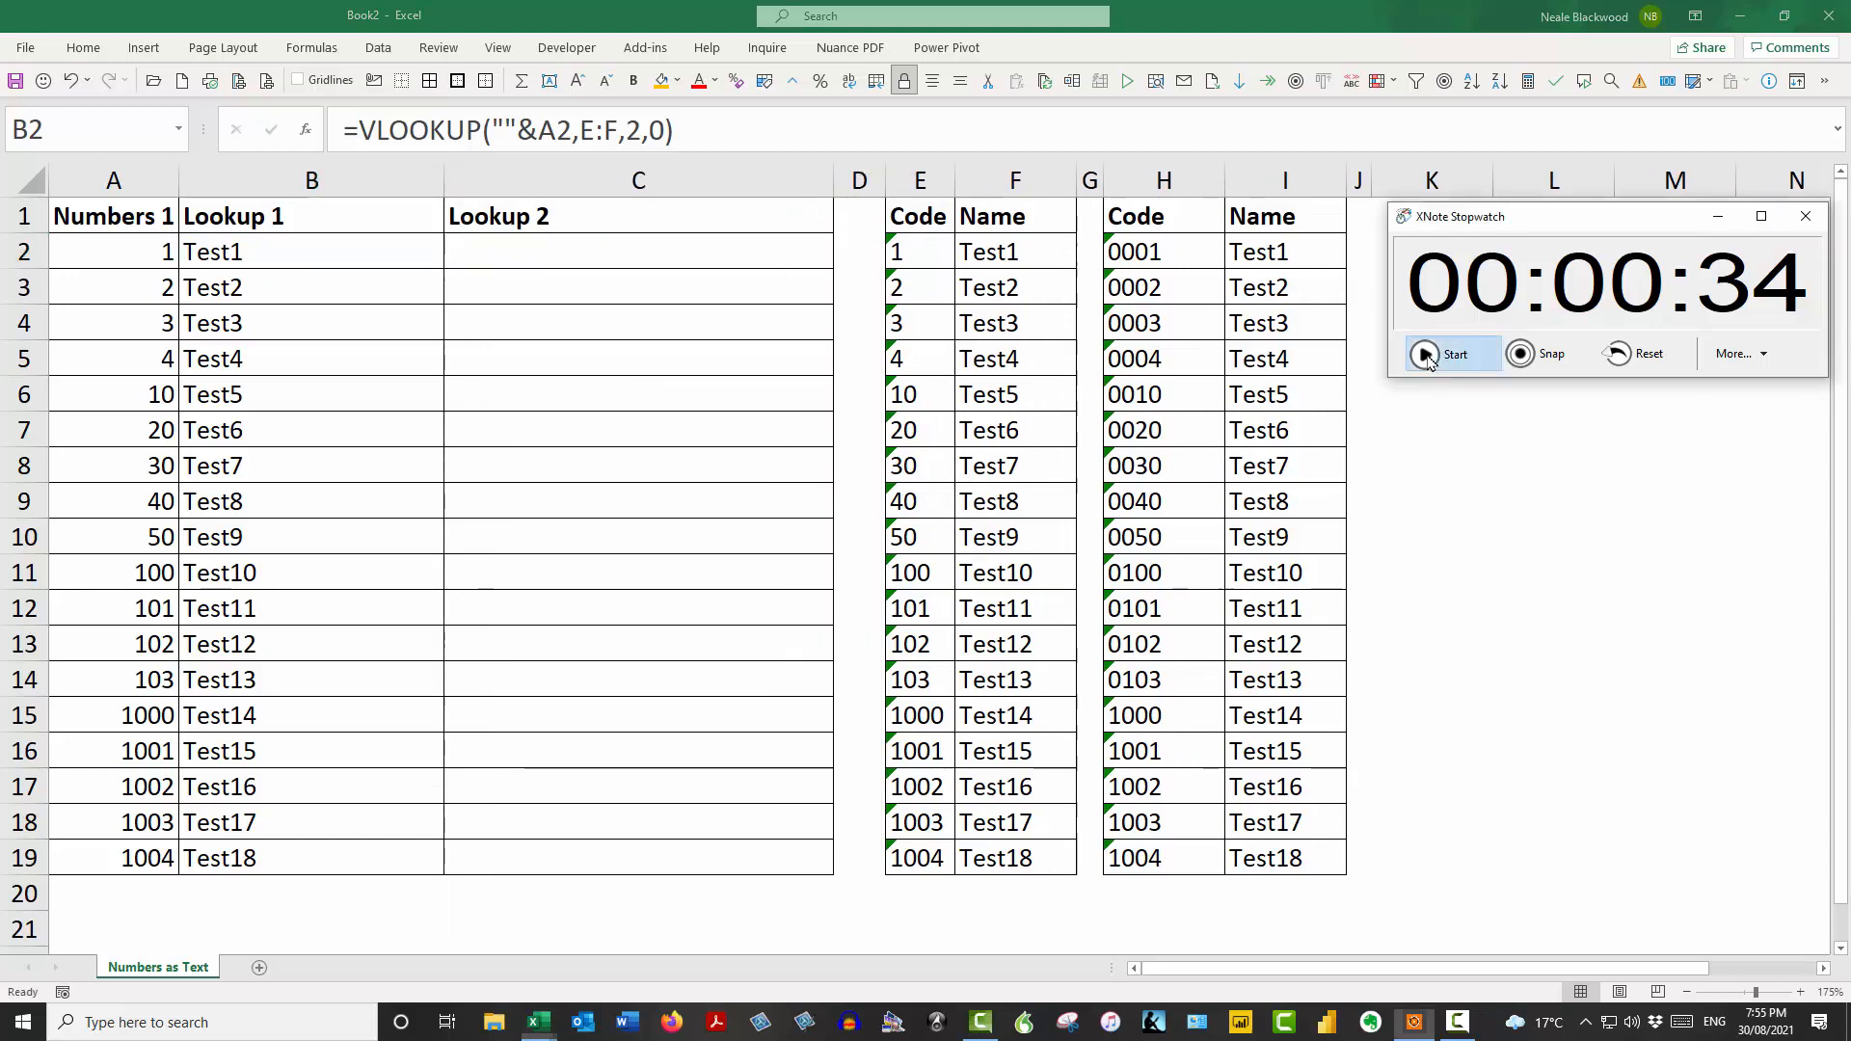
pyautogui.click(733, 257)
pyautogui.write('=vl')
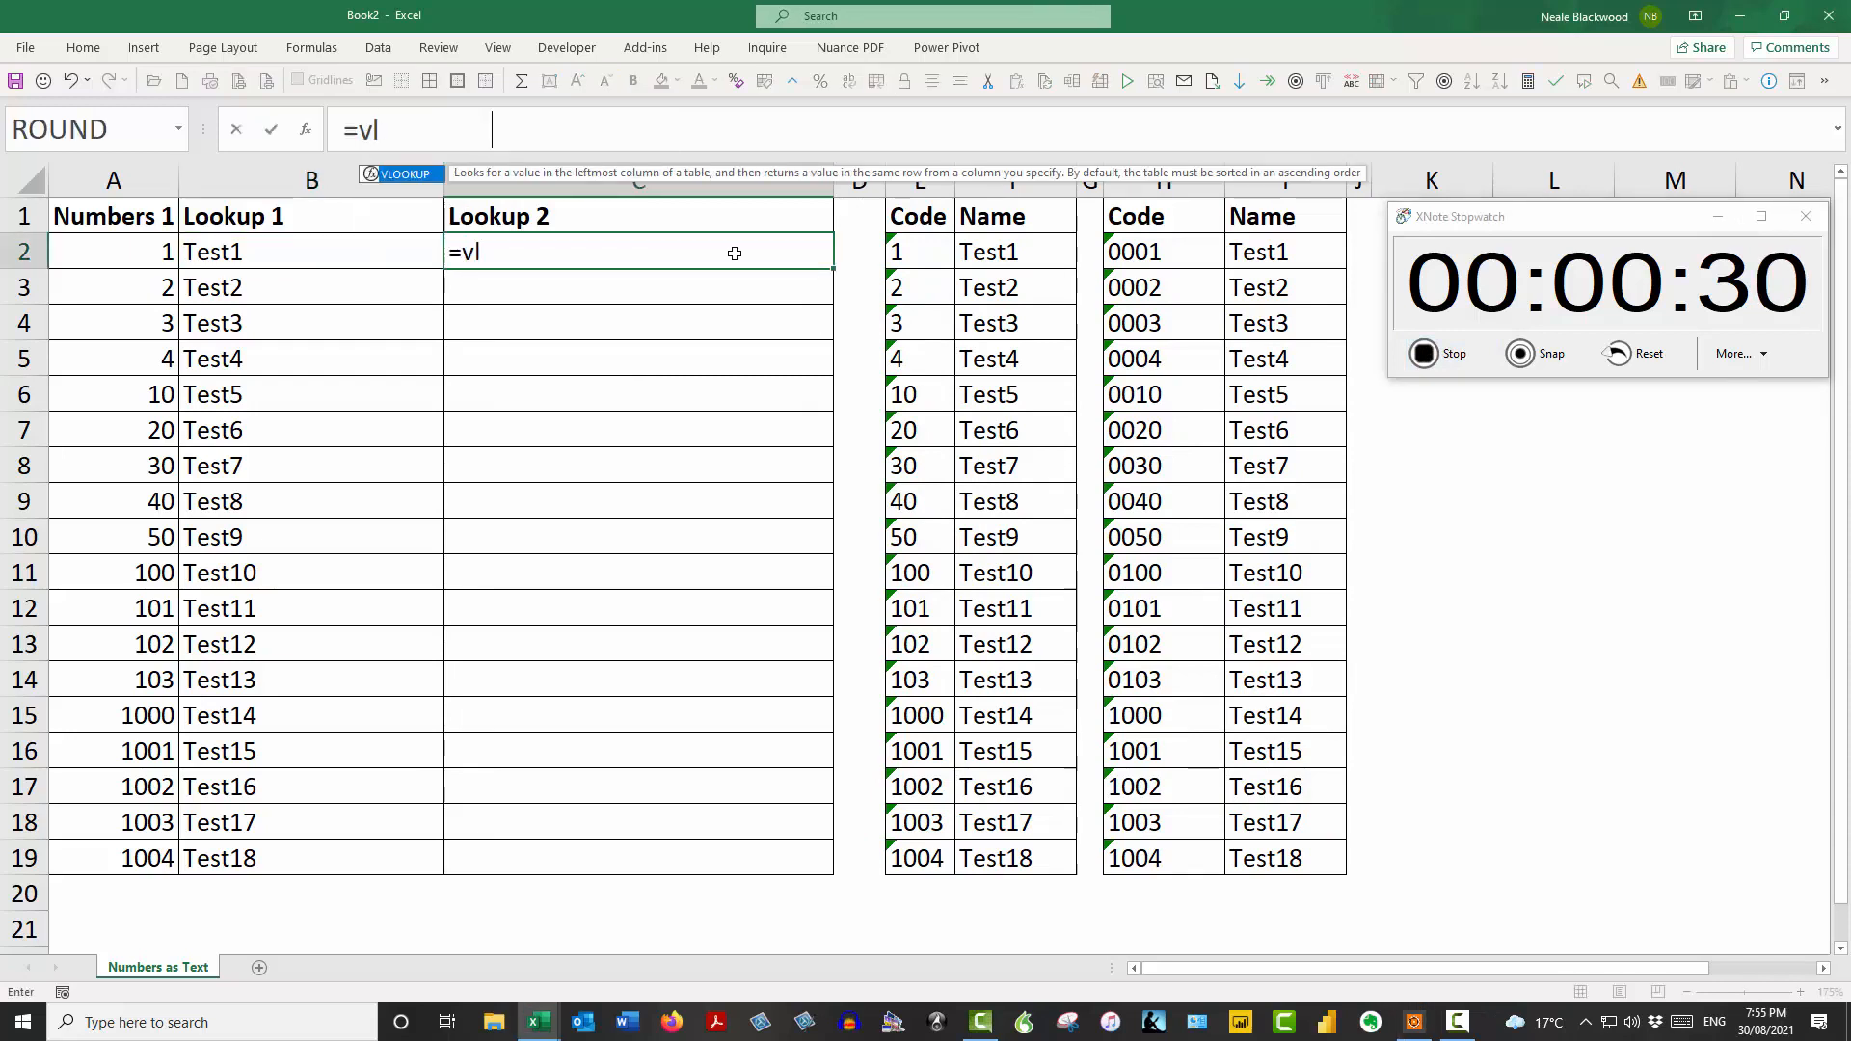
pyautogui.press('Tab')
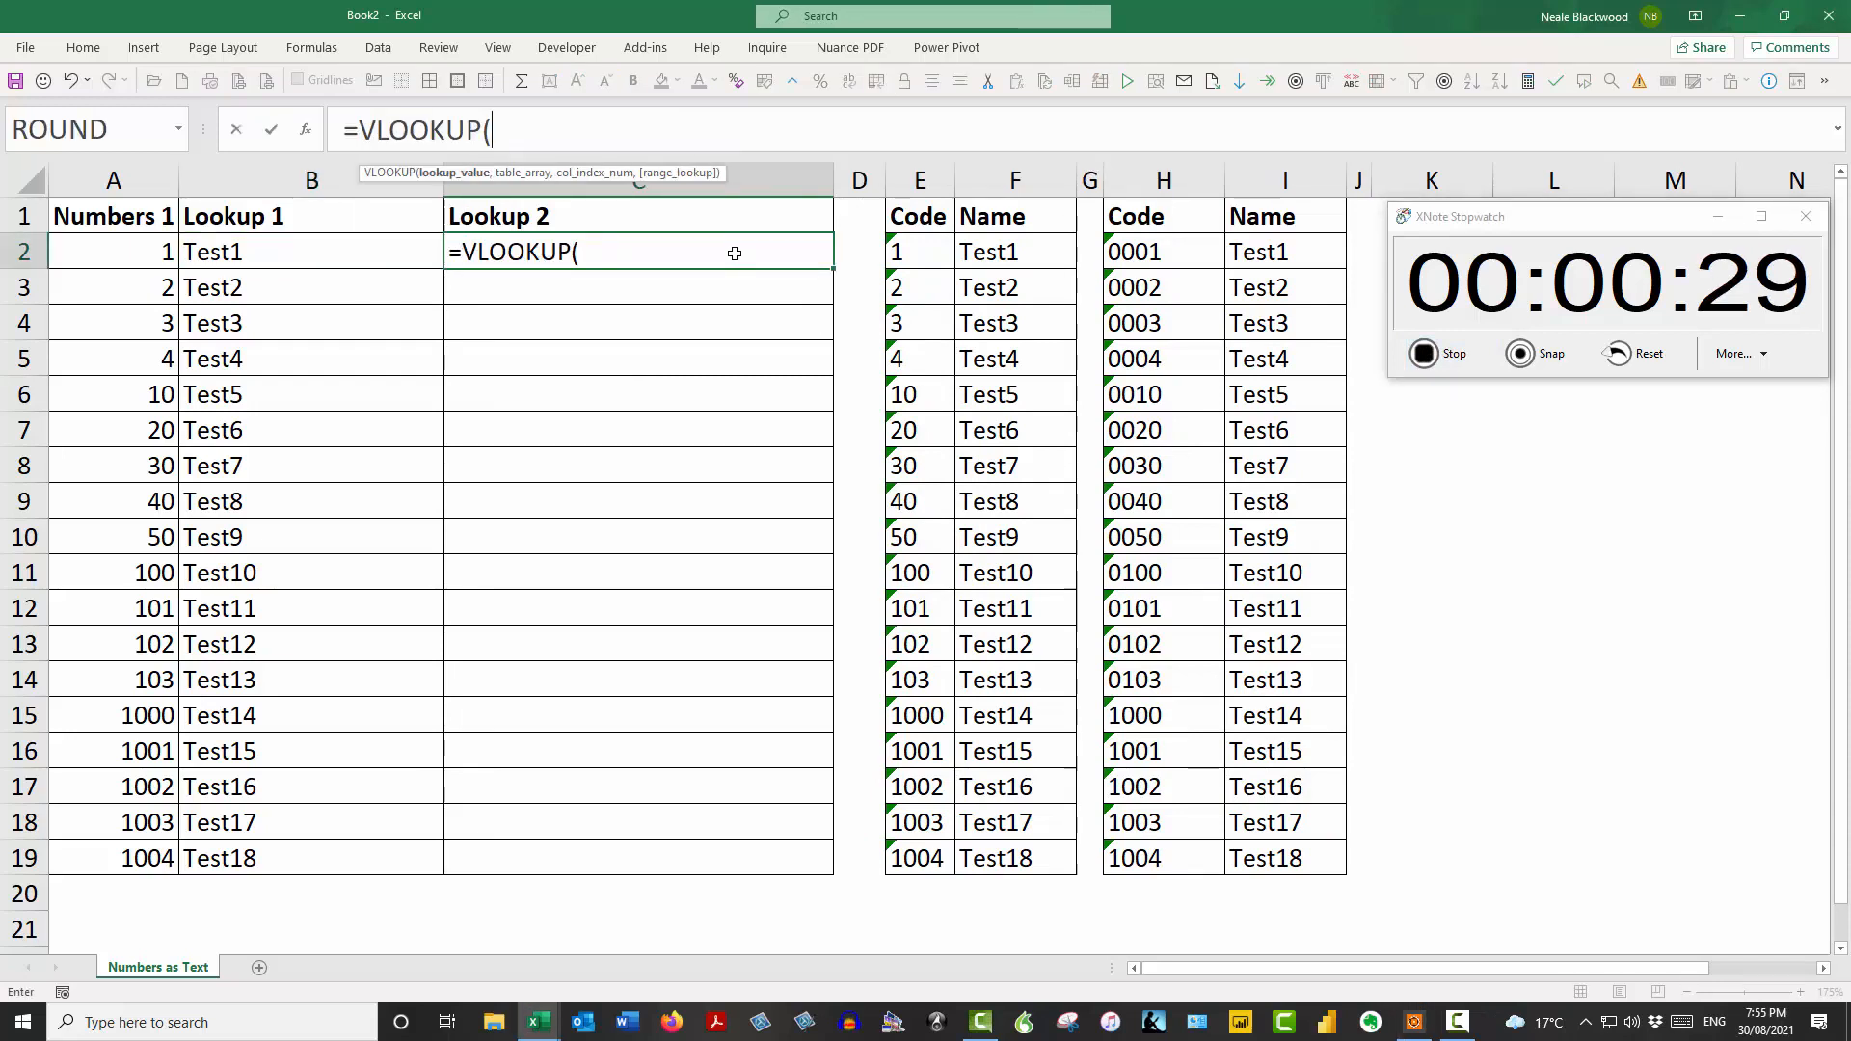
pyautogui.write('text(')
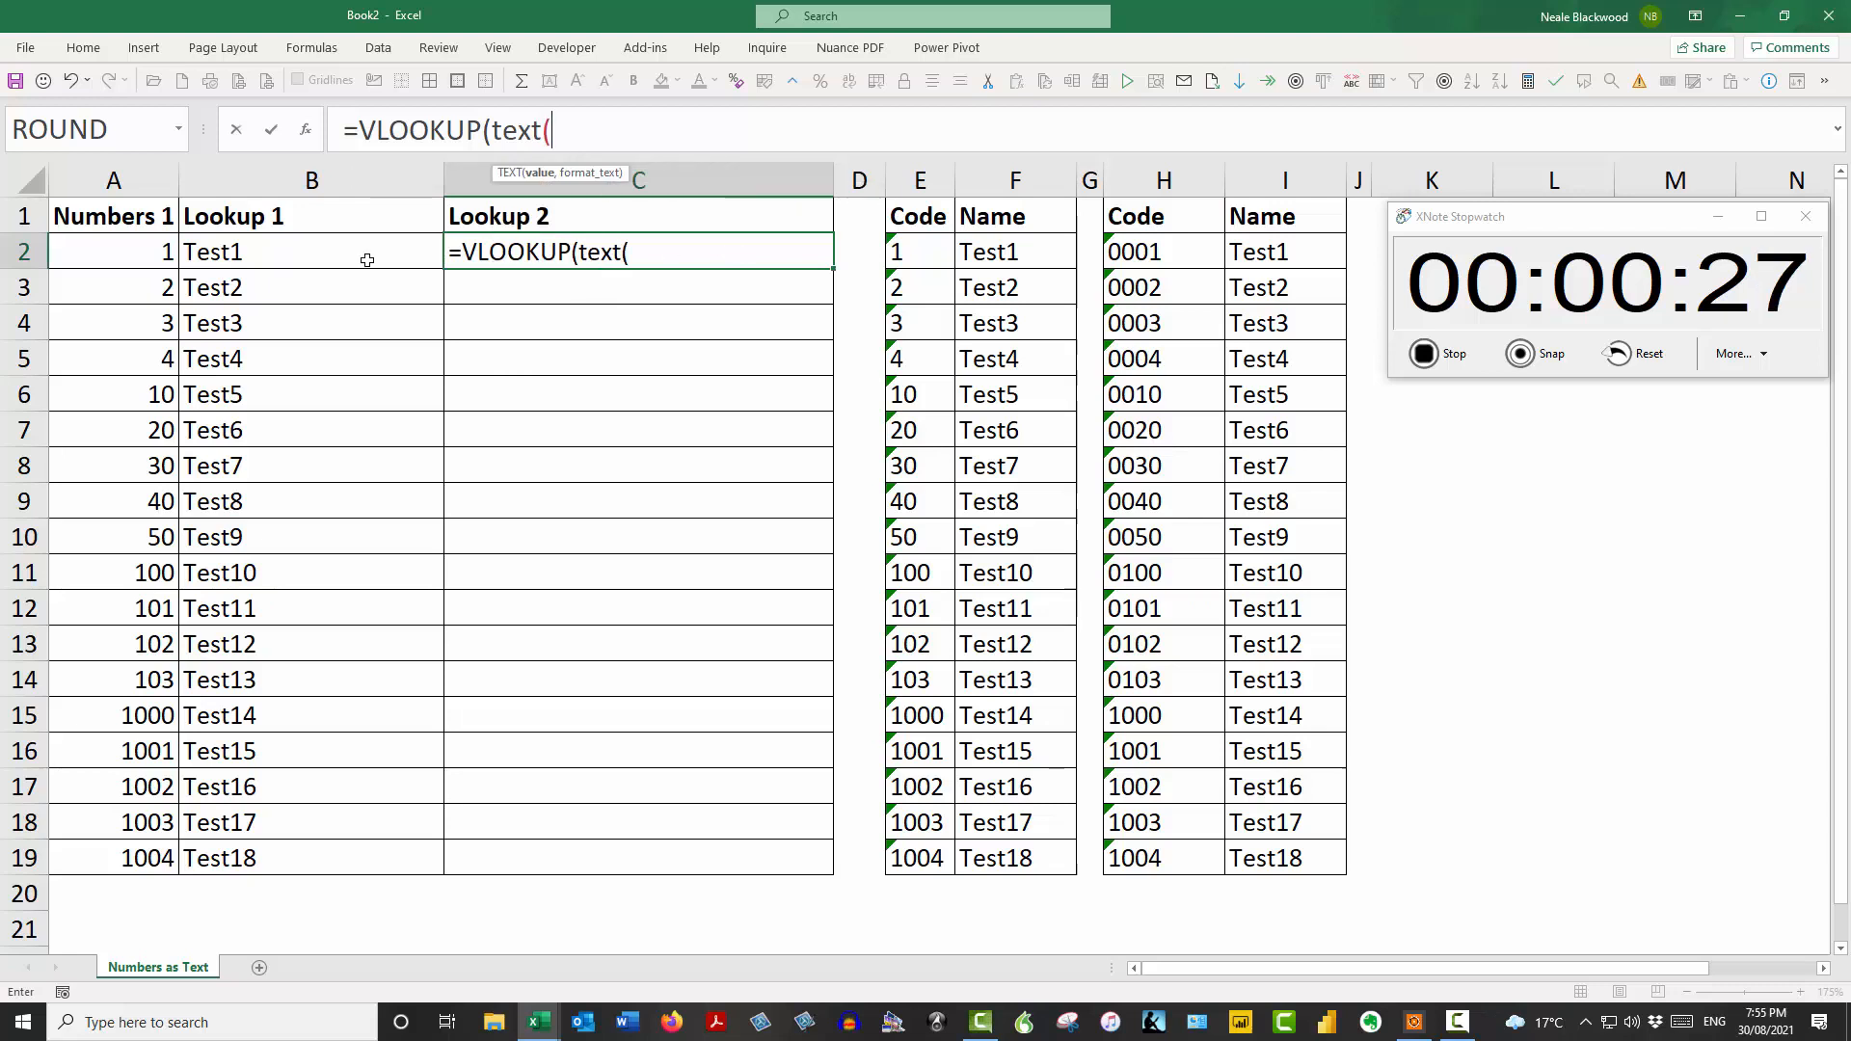
pyautogui.click(145, 254)
pyautogui.write(',')
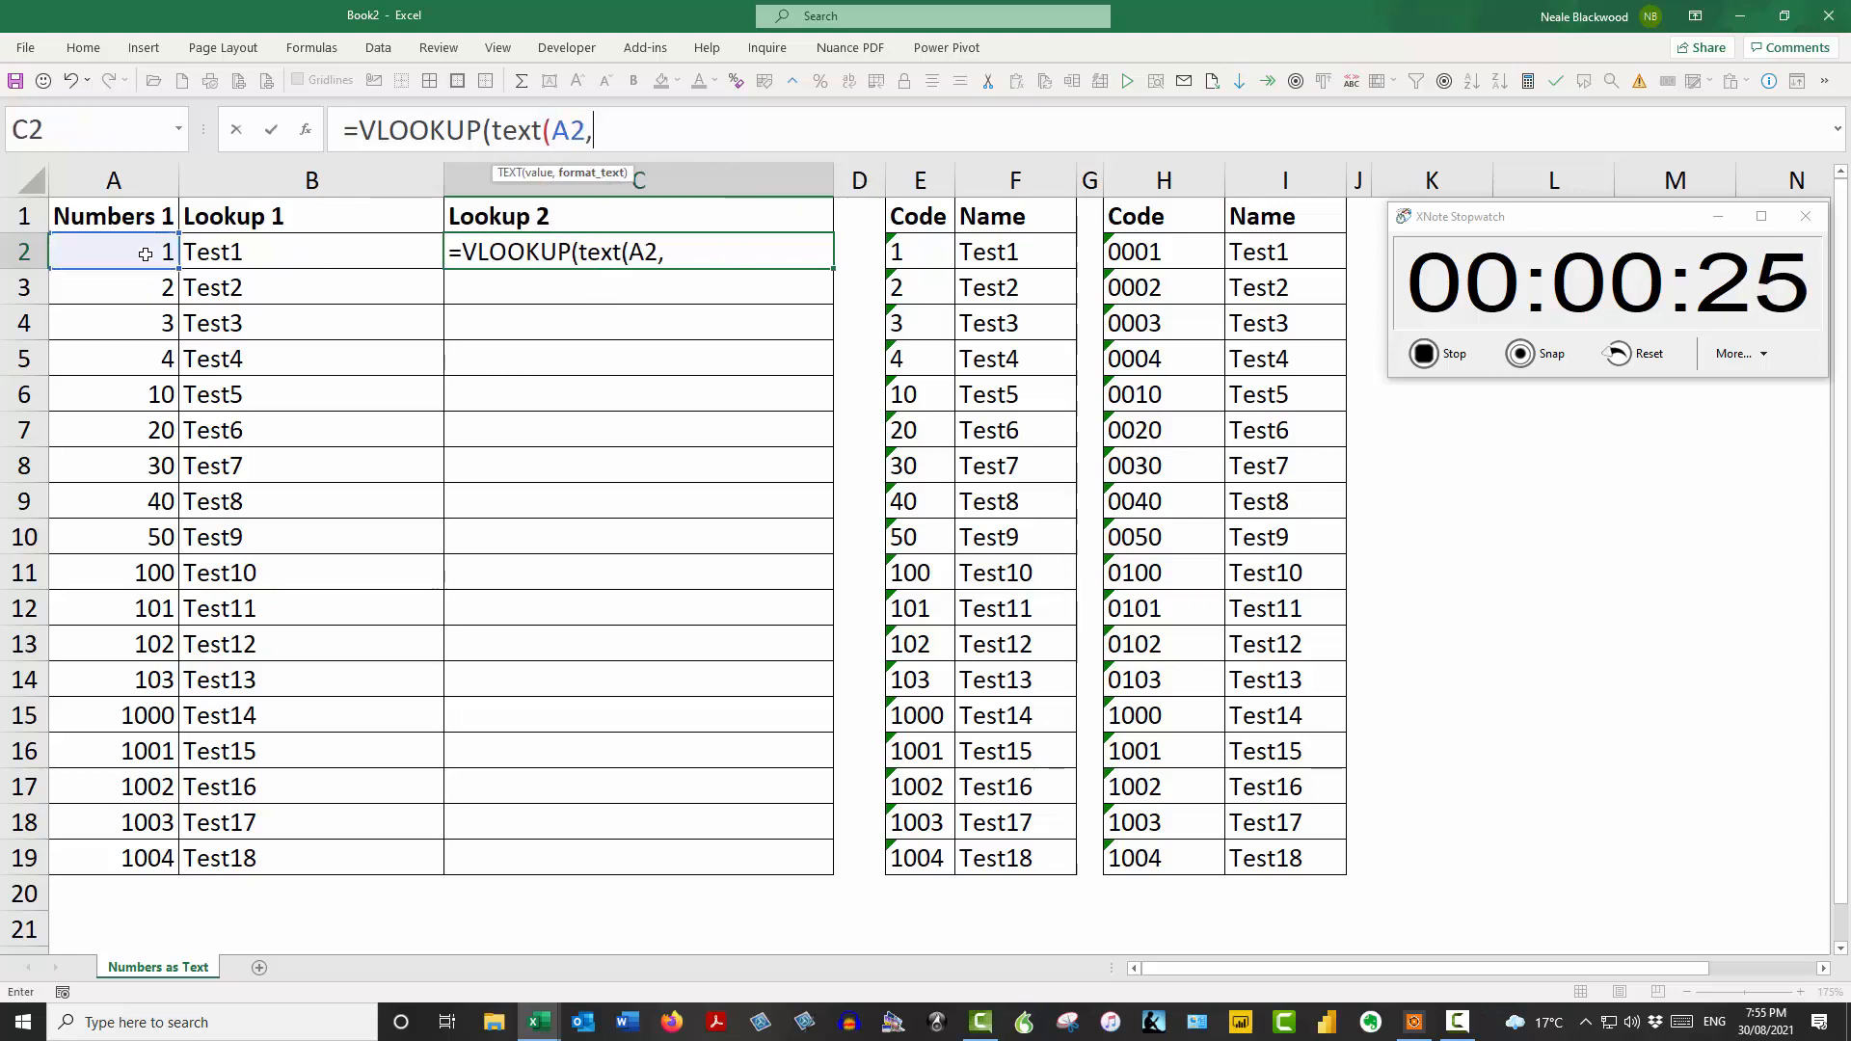
pyautogui.write('"')
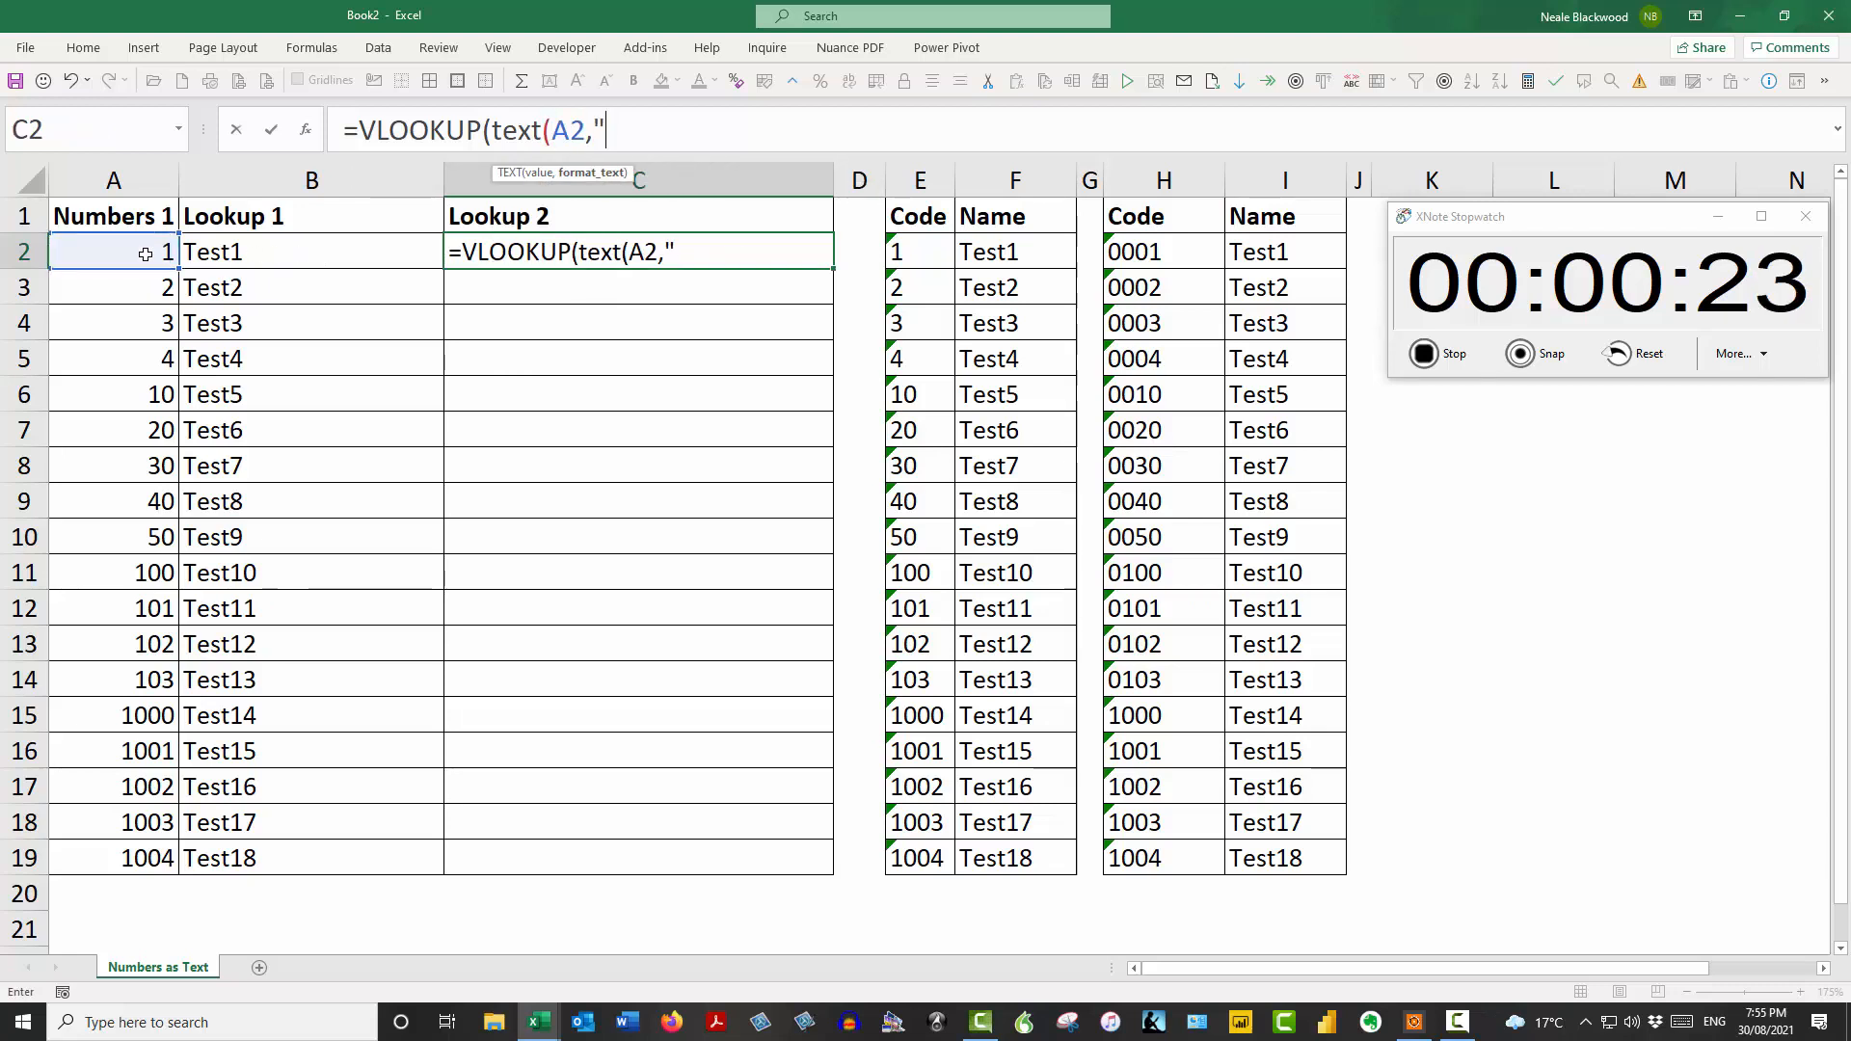
pyautogui.write('0')
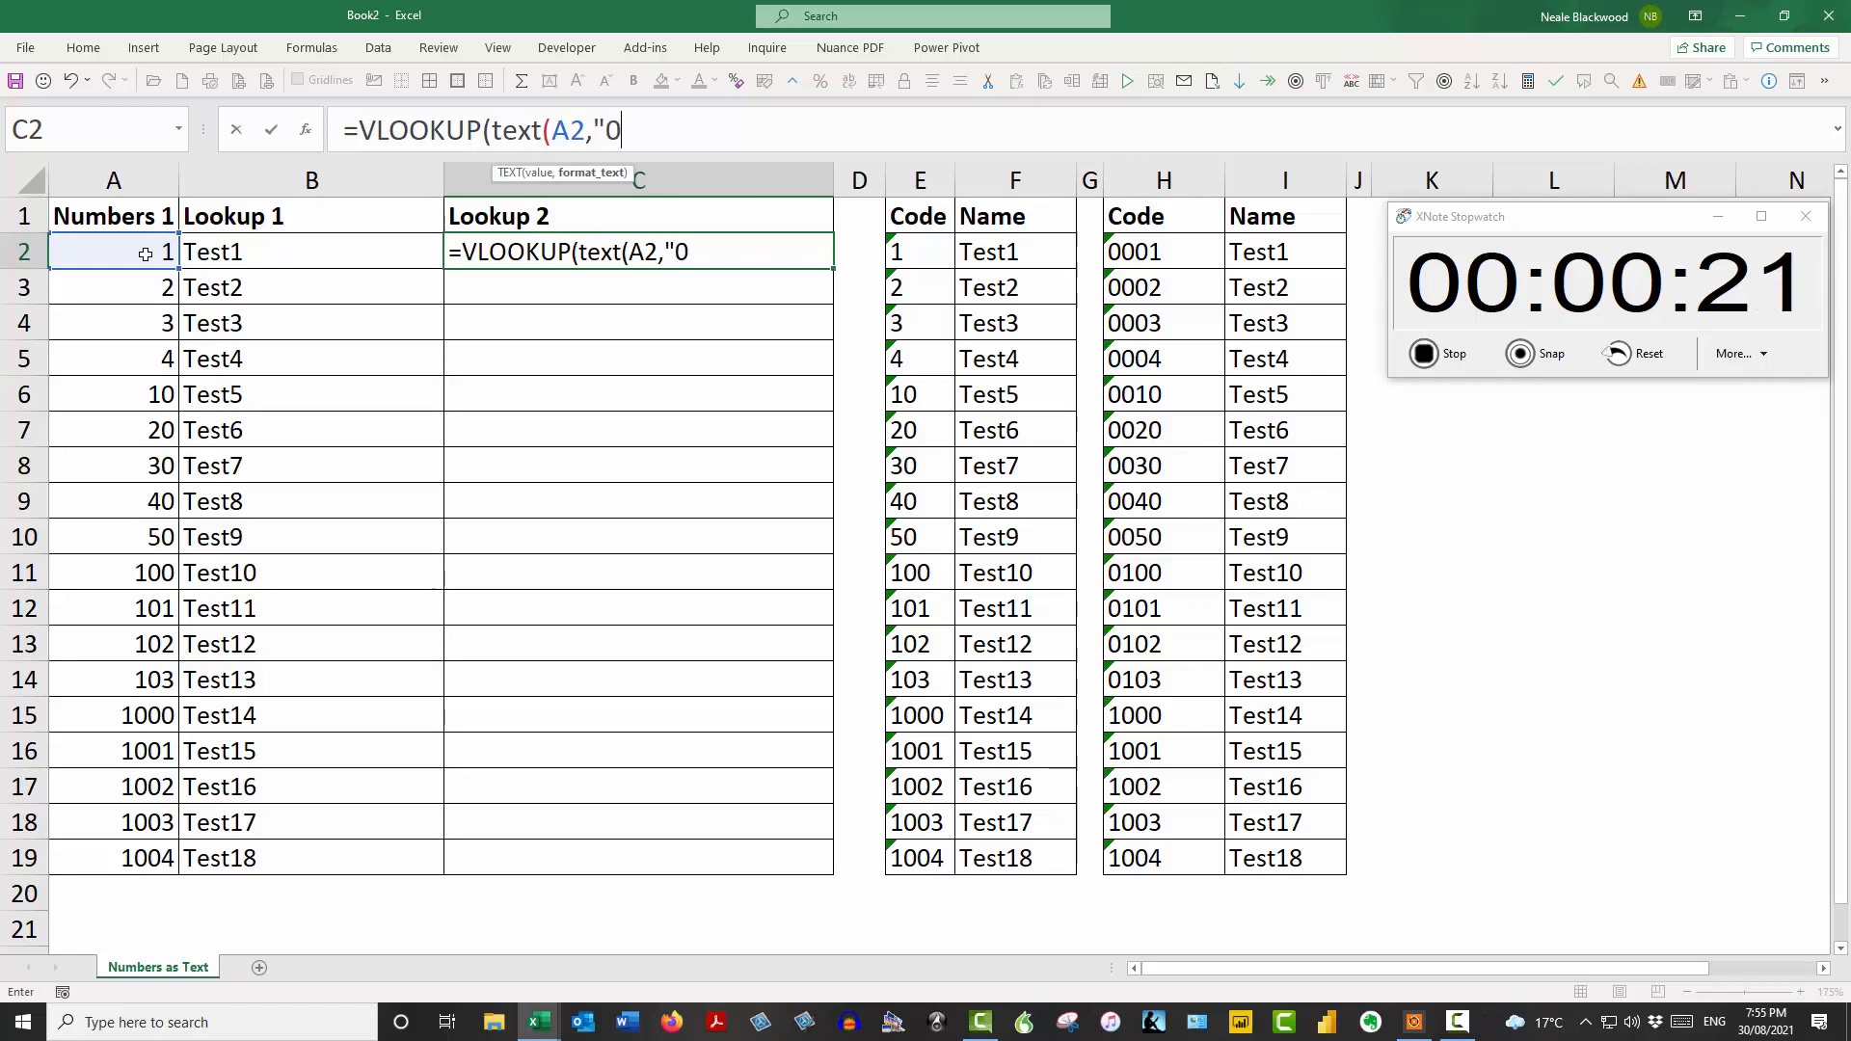
pyautogui.write('000")')
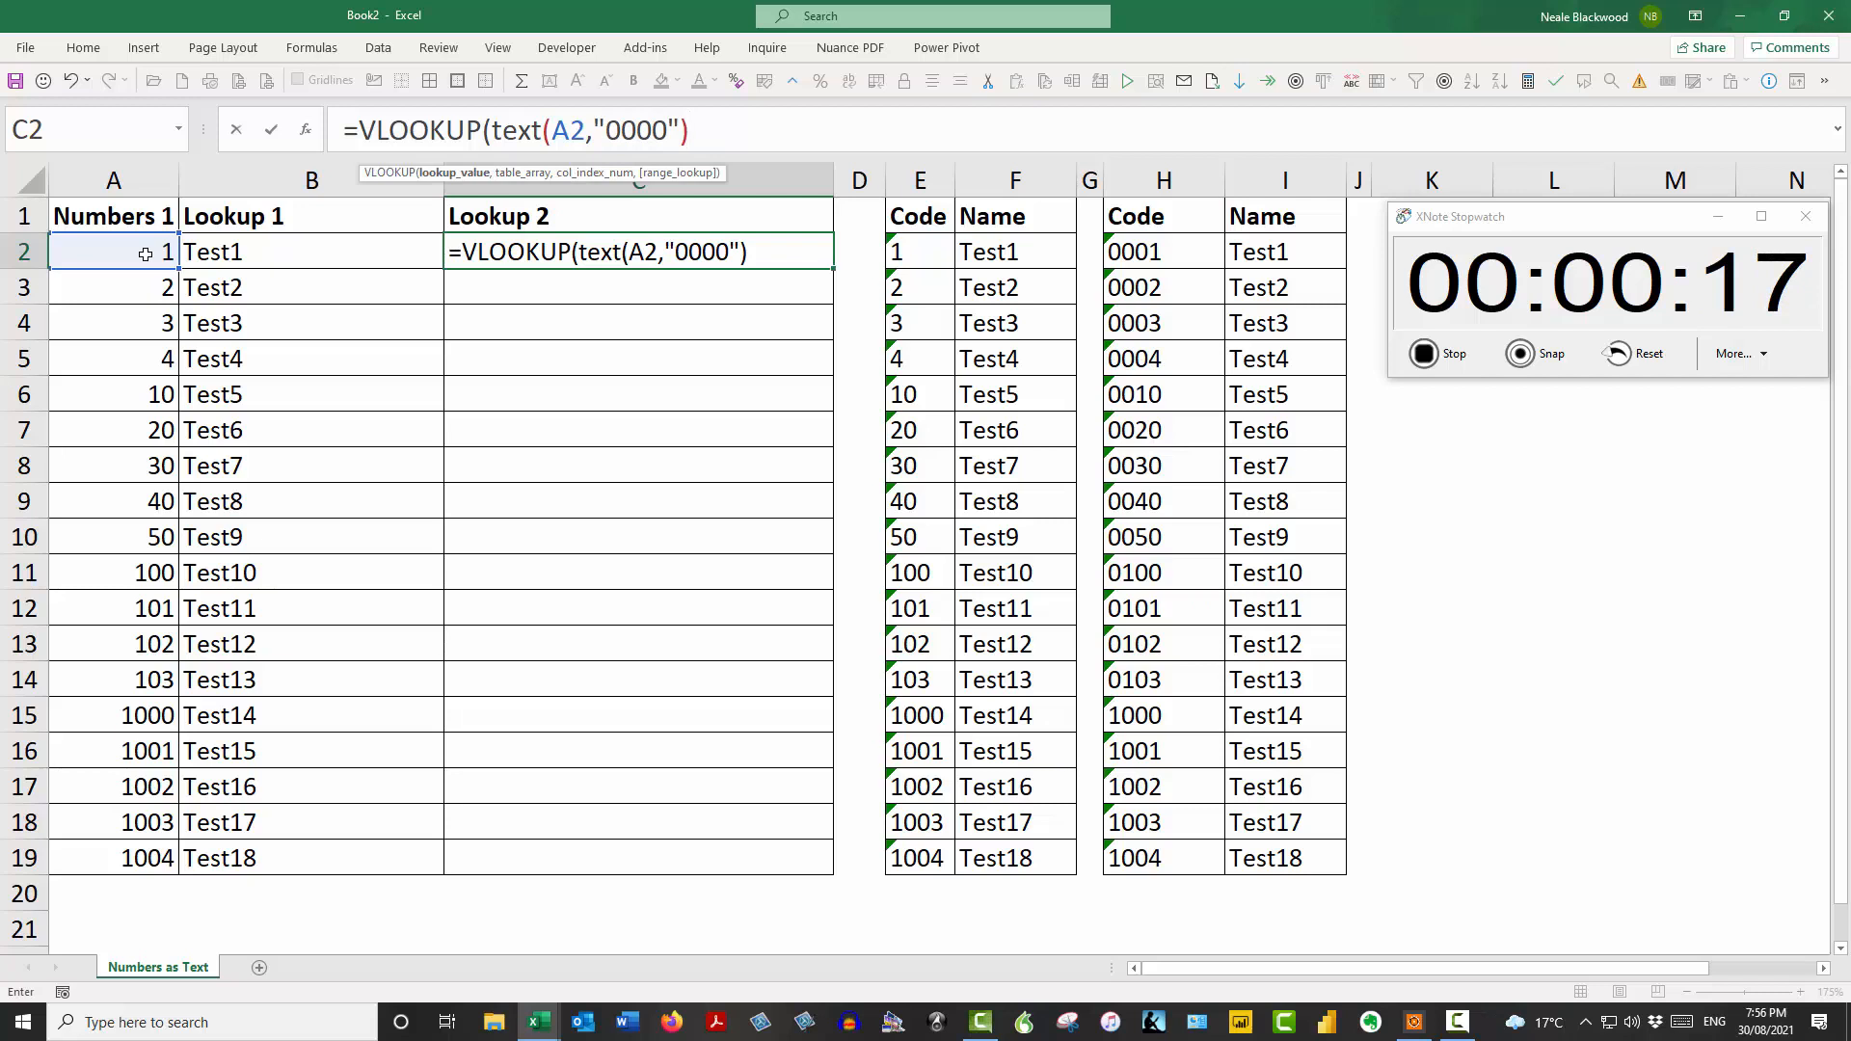
# Step: Complete the C2 formula with table array H:I, column index 2 and range lookup 0, keeping C2 selected
pyautogui.write(',')
pyautogui.click(1222, 182)
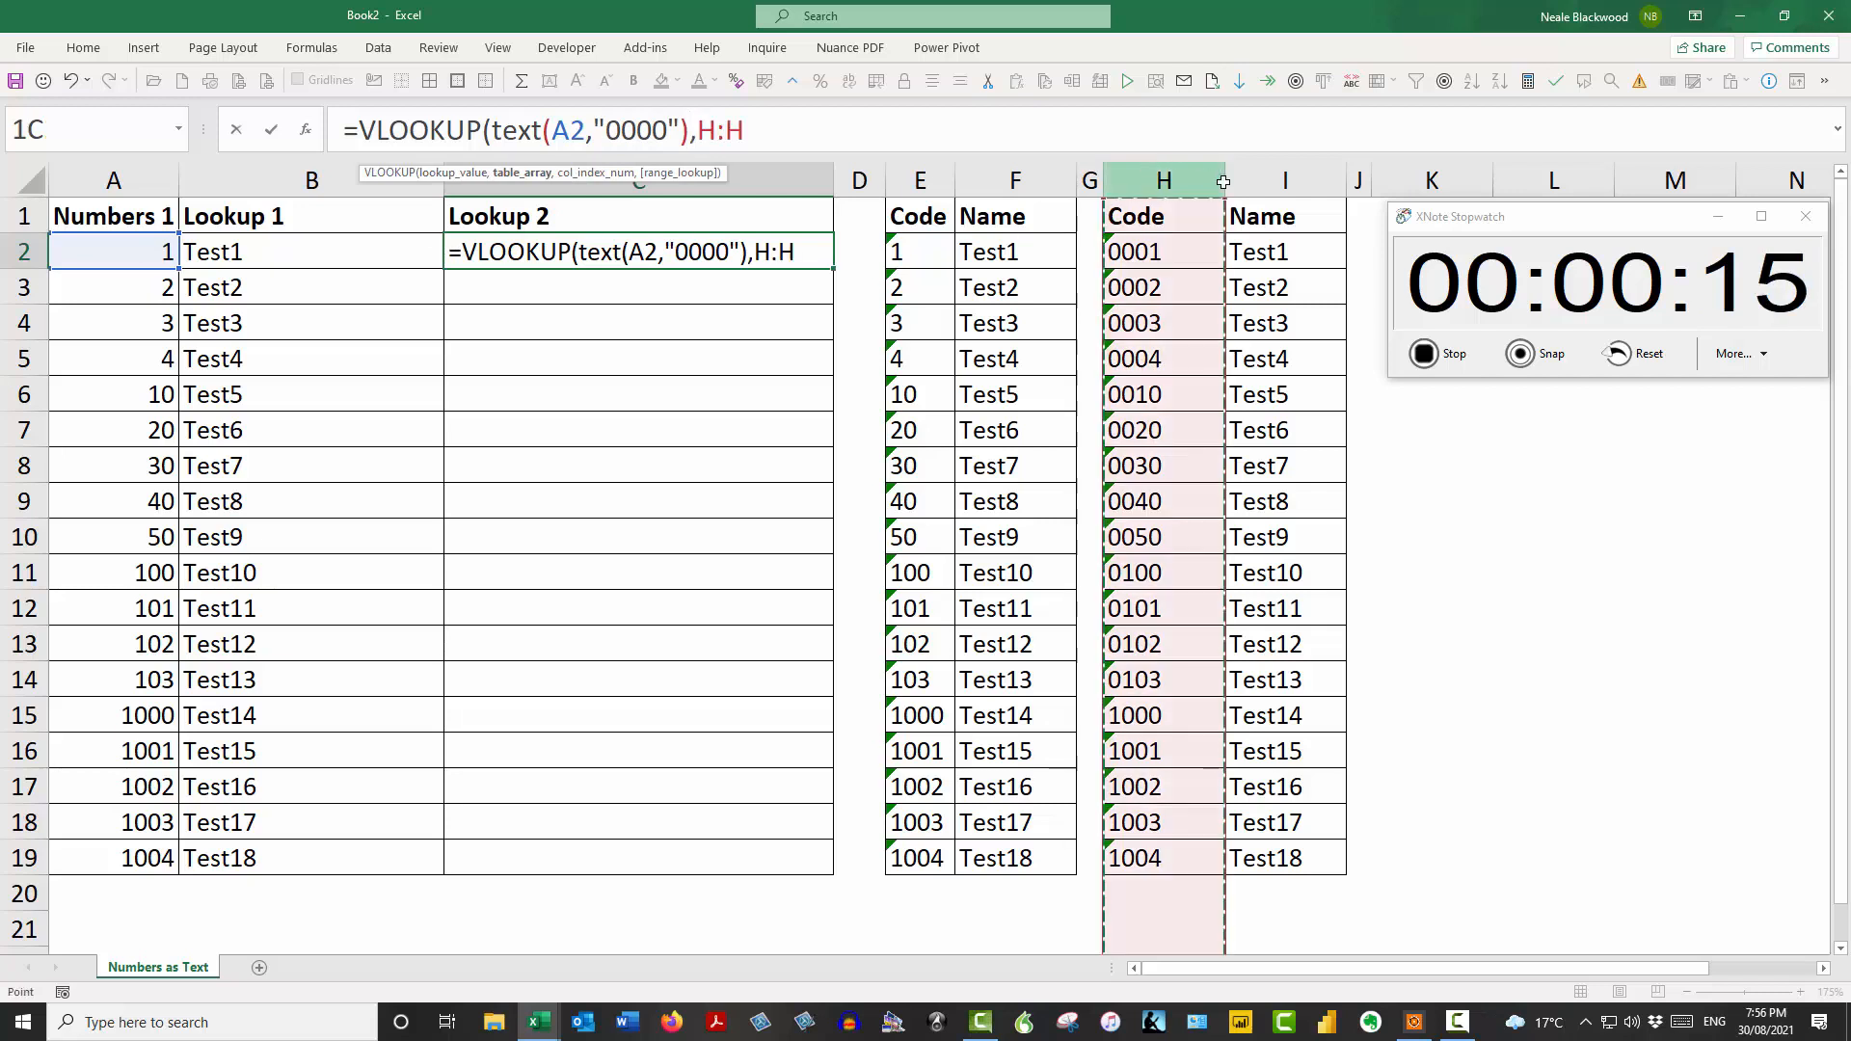
pyautogui.moveTo(1223, 182); pyautogui.dragTo(1273, 182)
pyautogui.write(',2')
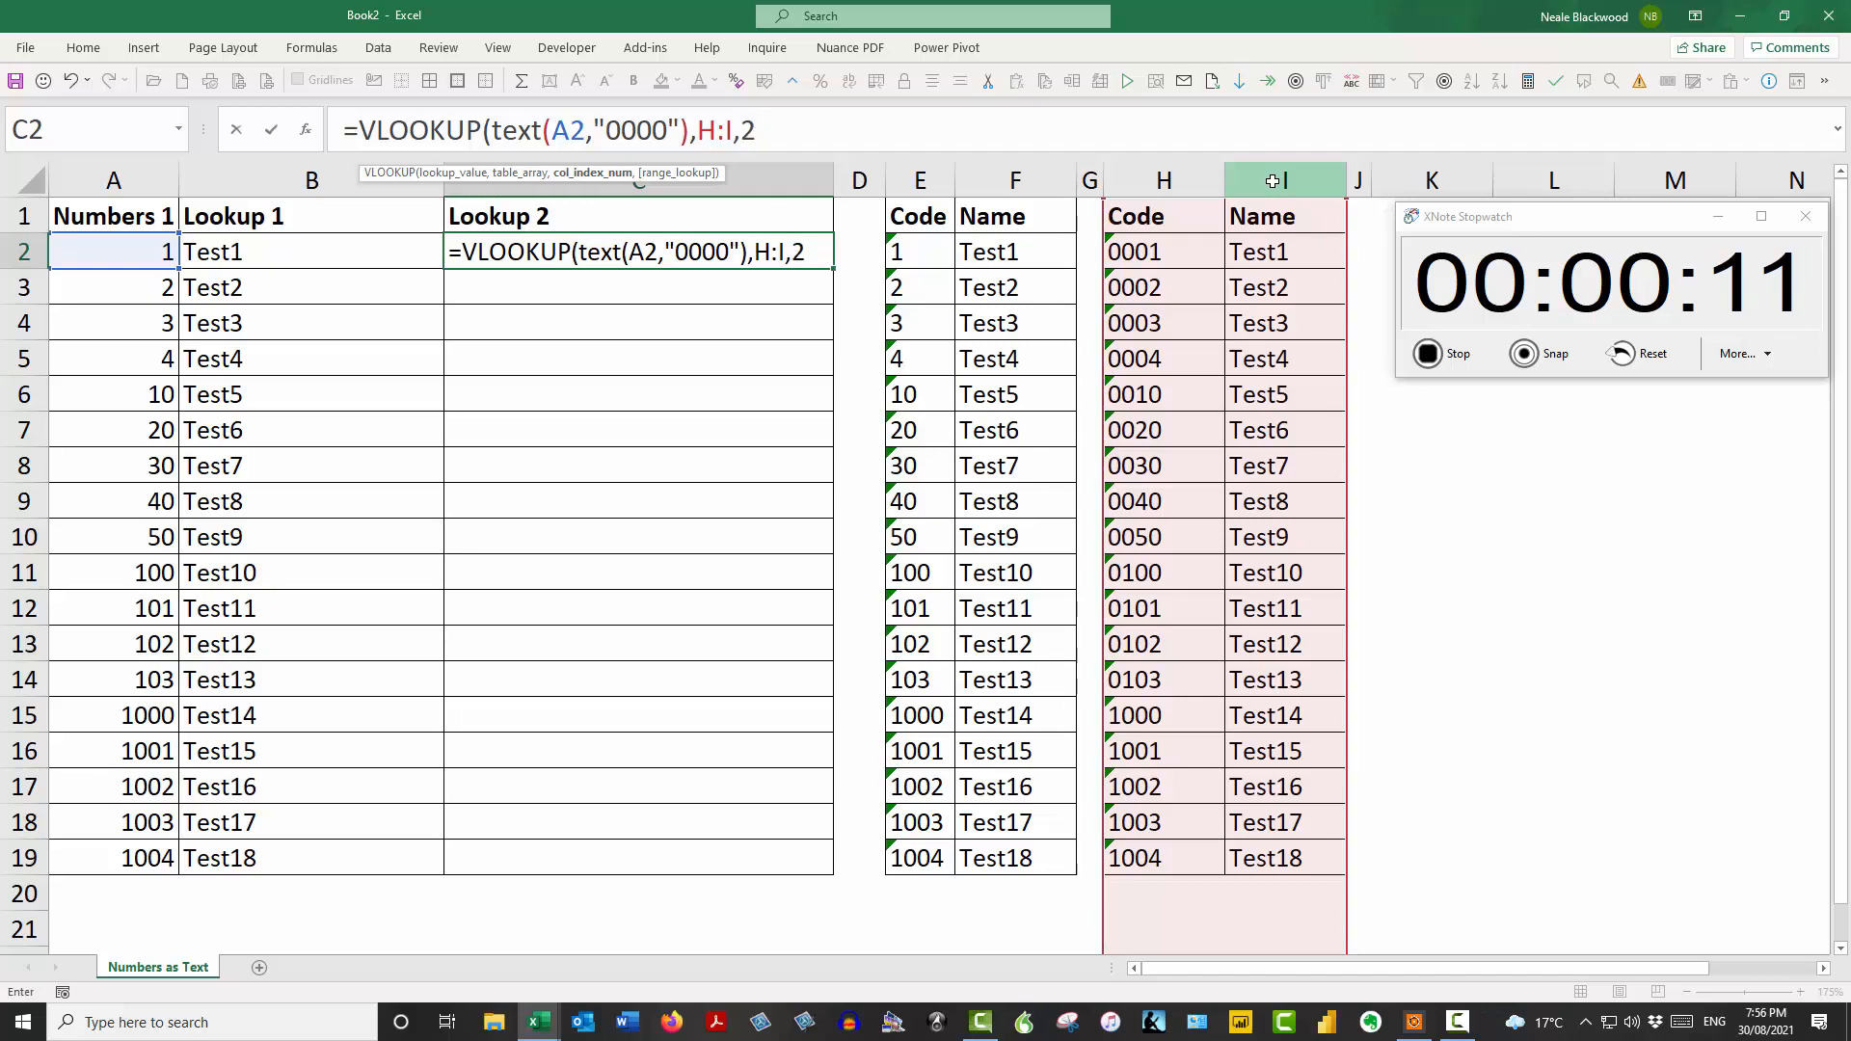
pyautogui.write(',0)')
pyautogui.hotkey('ctrl', 'Return')
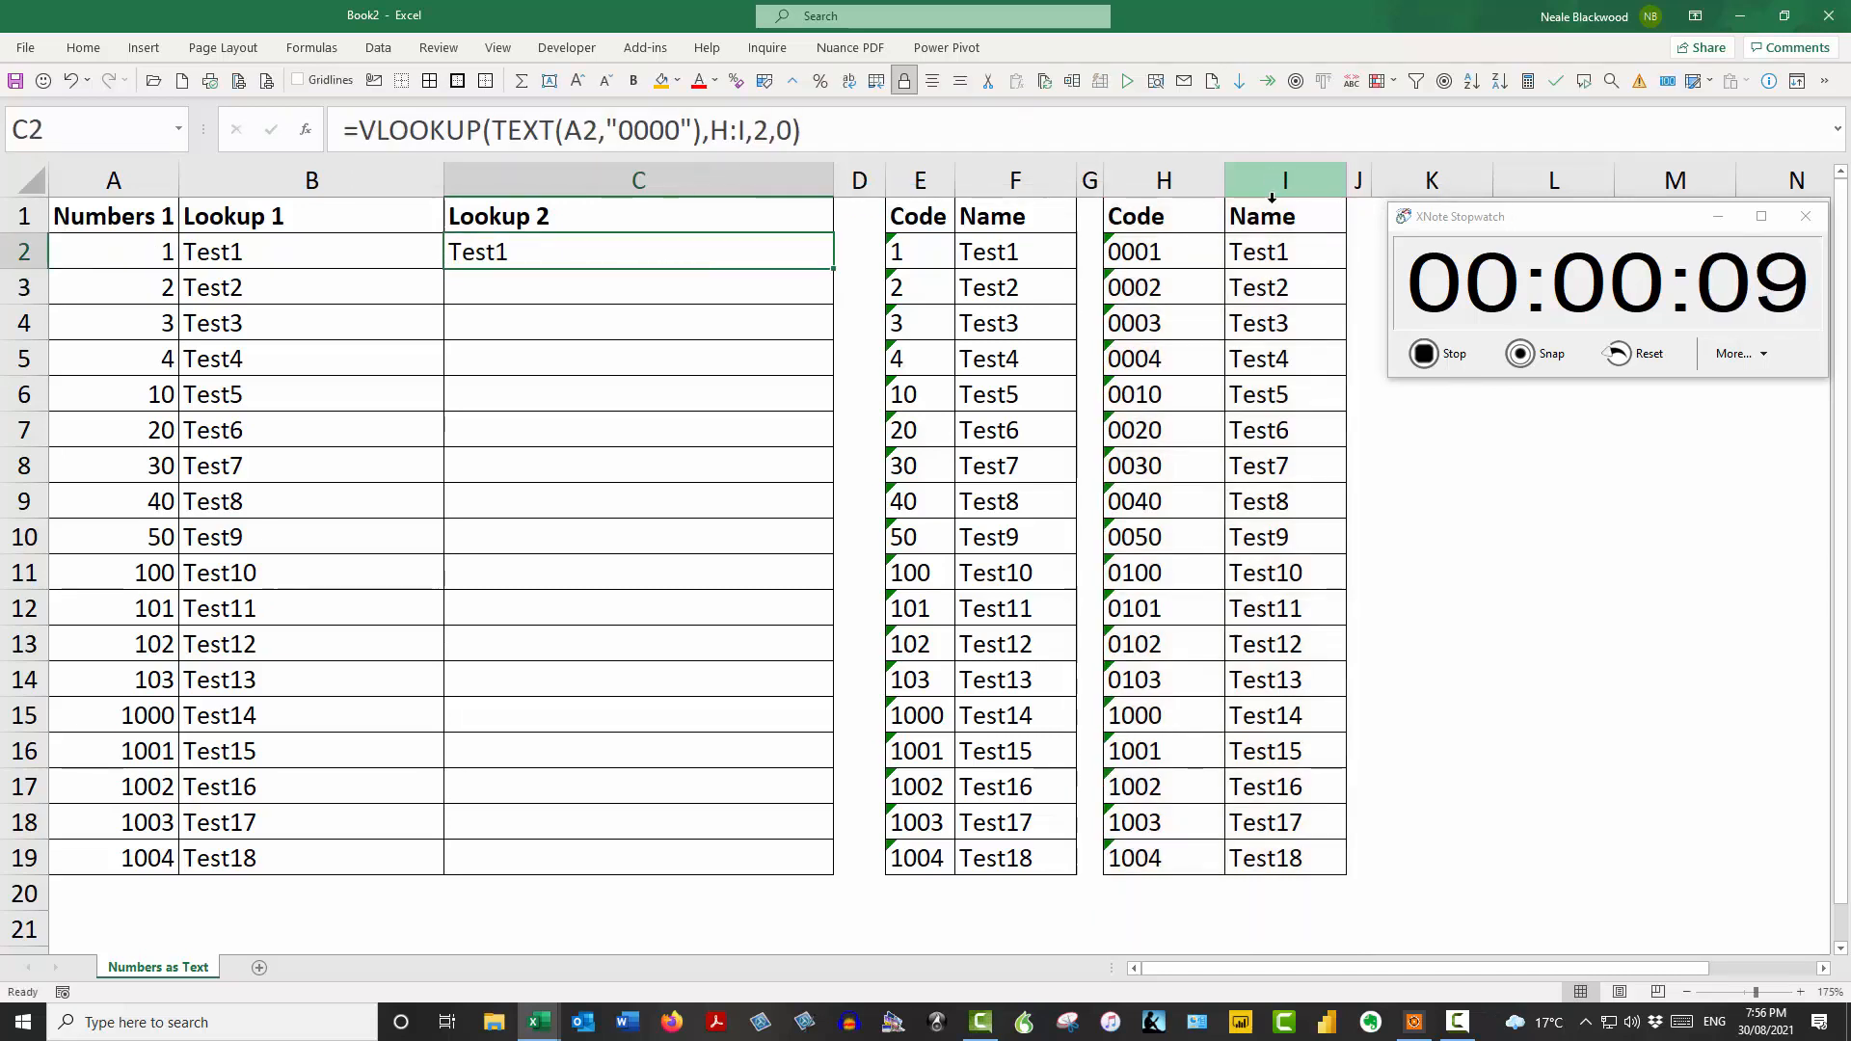
# Step: Fill the C2 lookup formula down to C19 and stop the stopwatch countdown
pyautogui.doubleClick(838, 271)
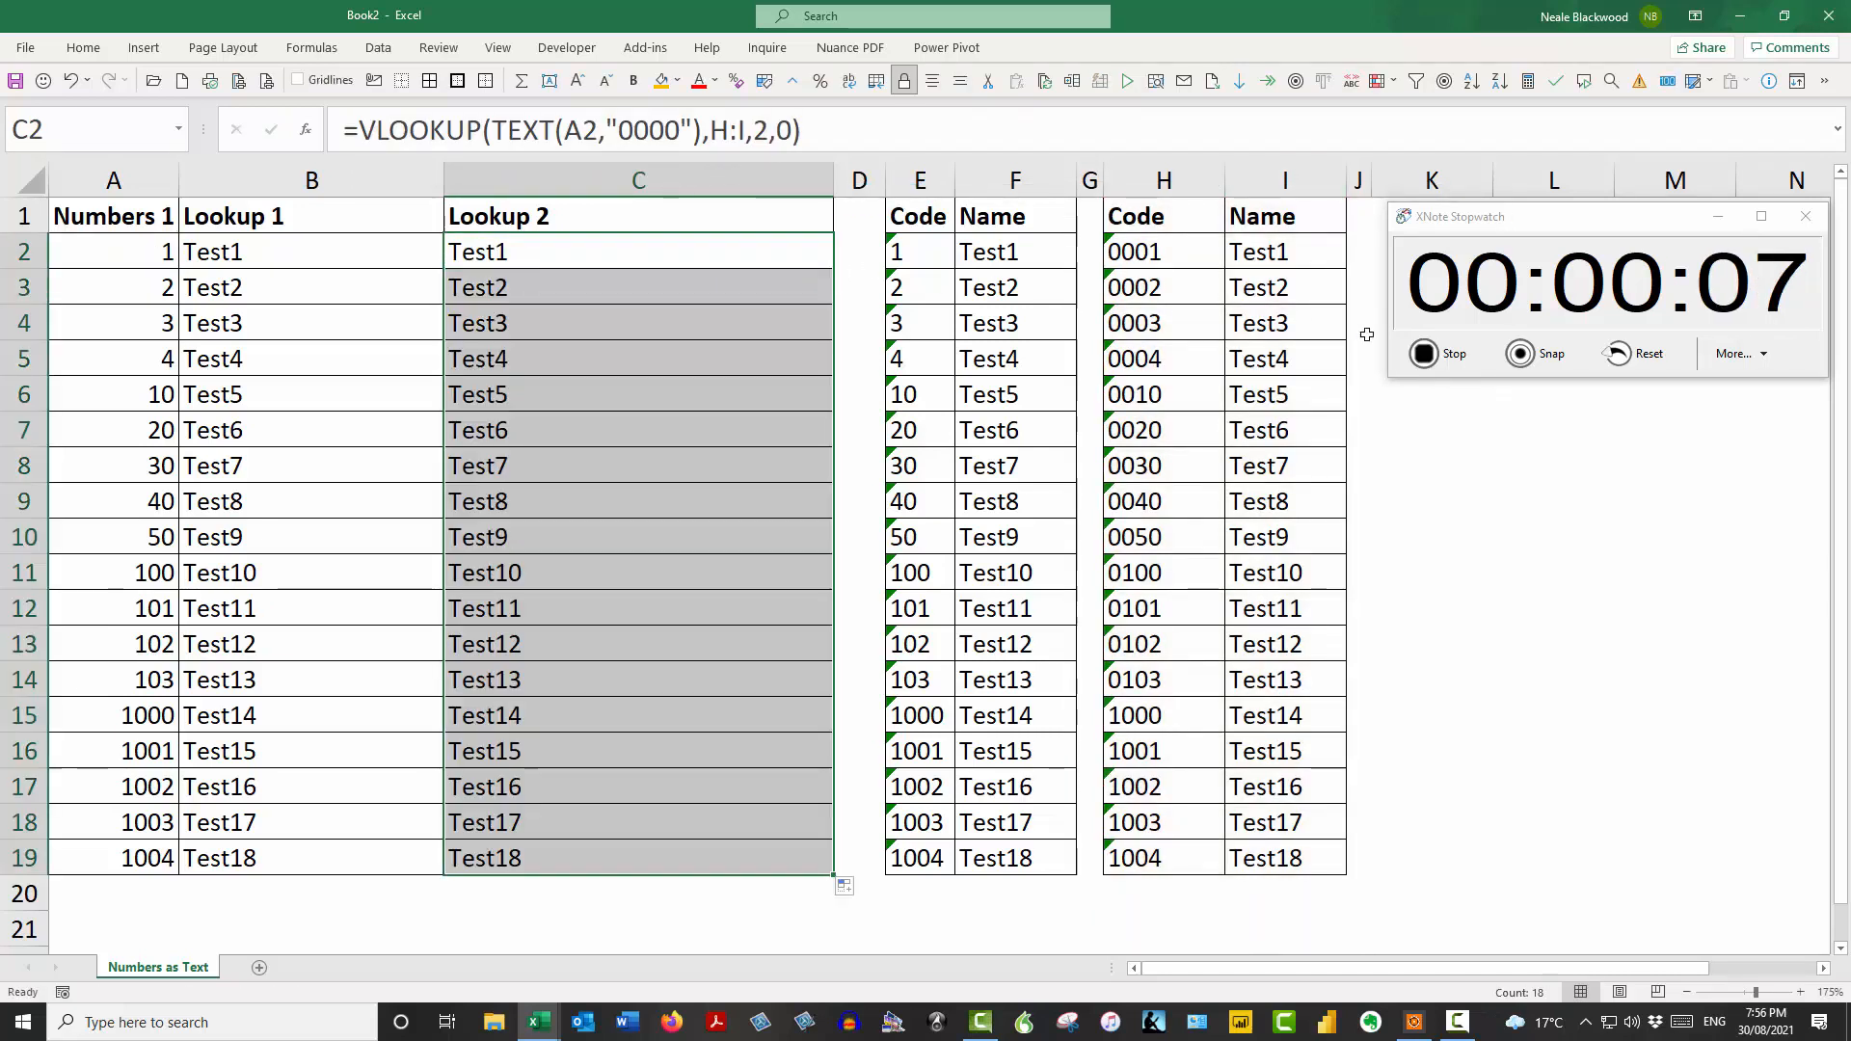
pyautogui.click(1425, 354)
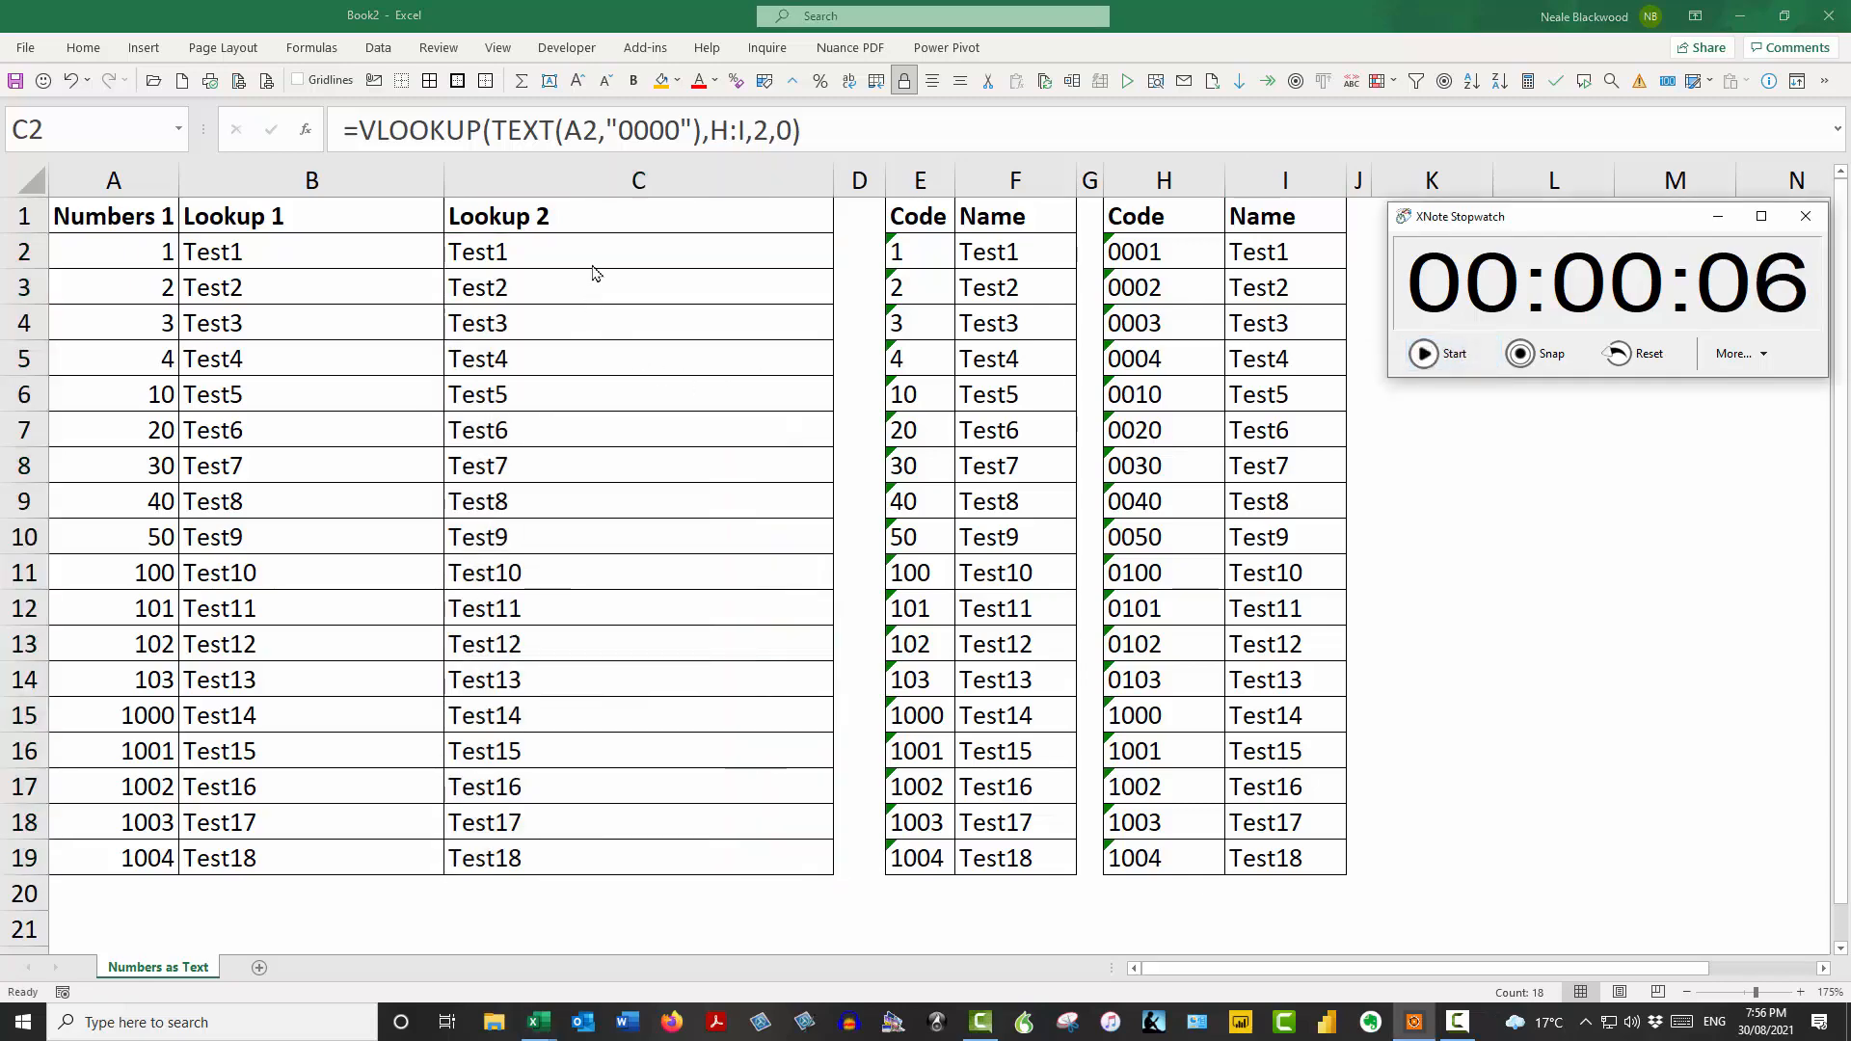
# Step: Examine the TEXT(A2,"0000") lookup value and its "0000" format argument in the C2 formula
pyautogui.click(608, 254)
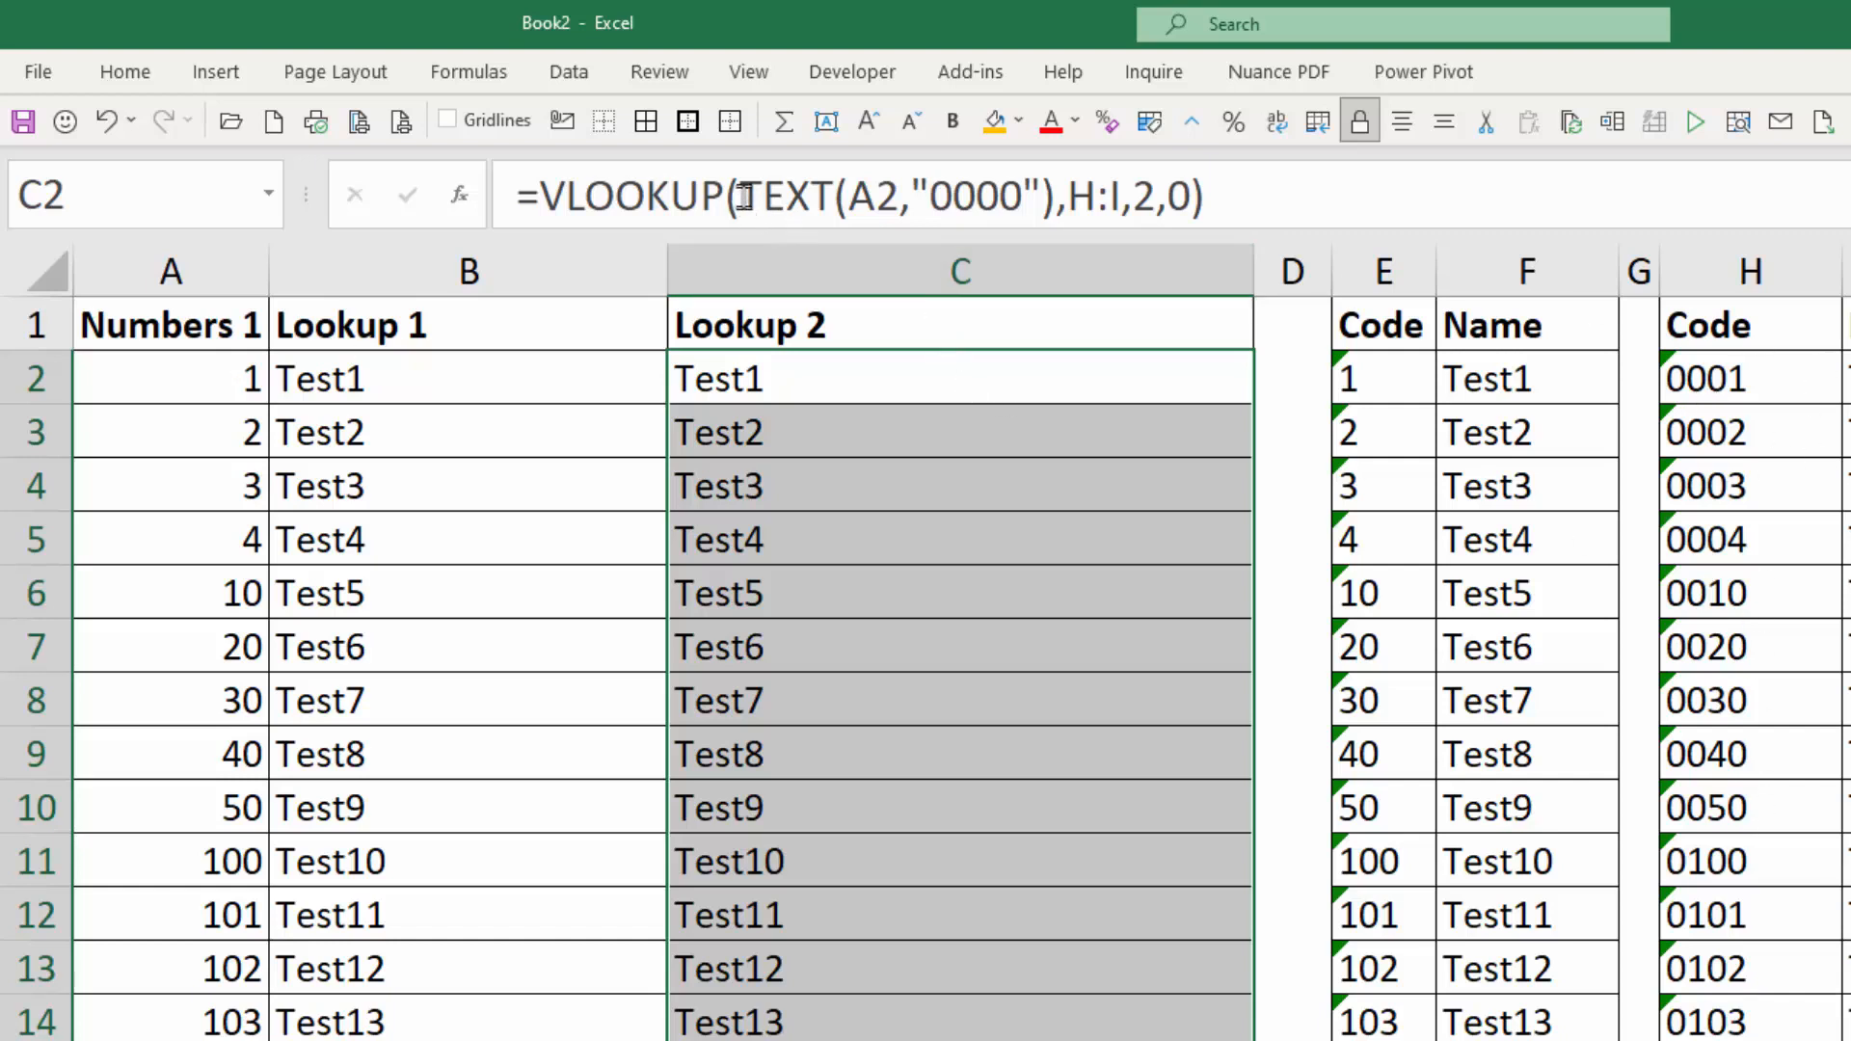
pyautogui.moveTo(740, 195); pyautogui.dragTo(1054, 199)
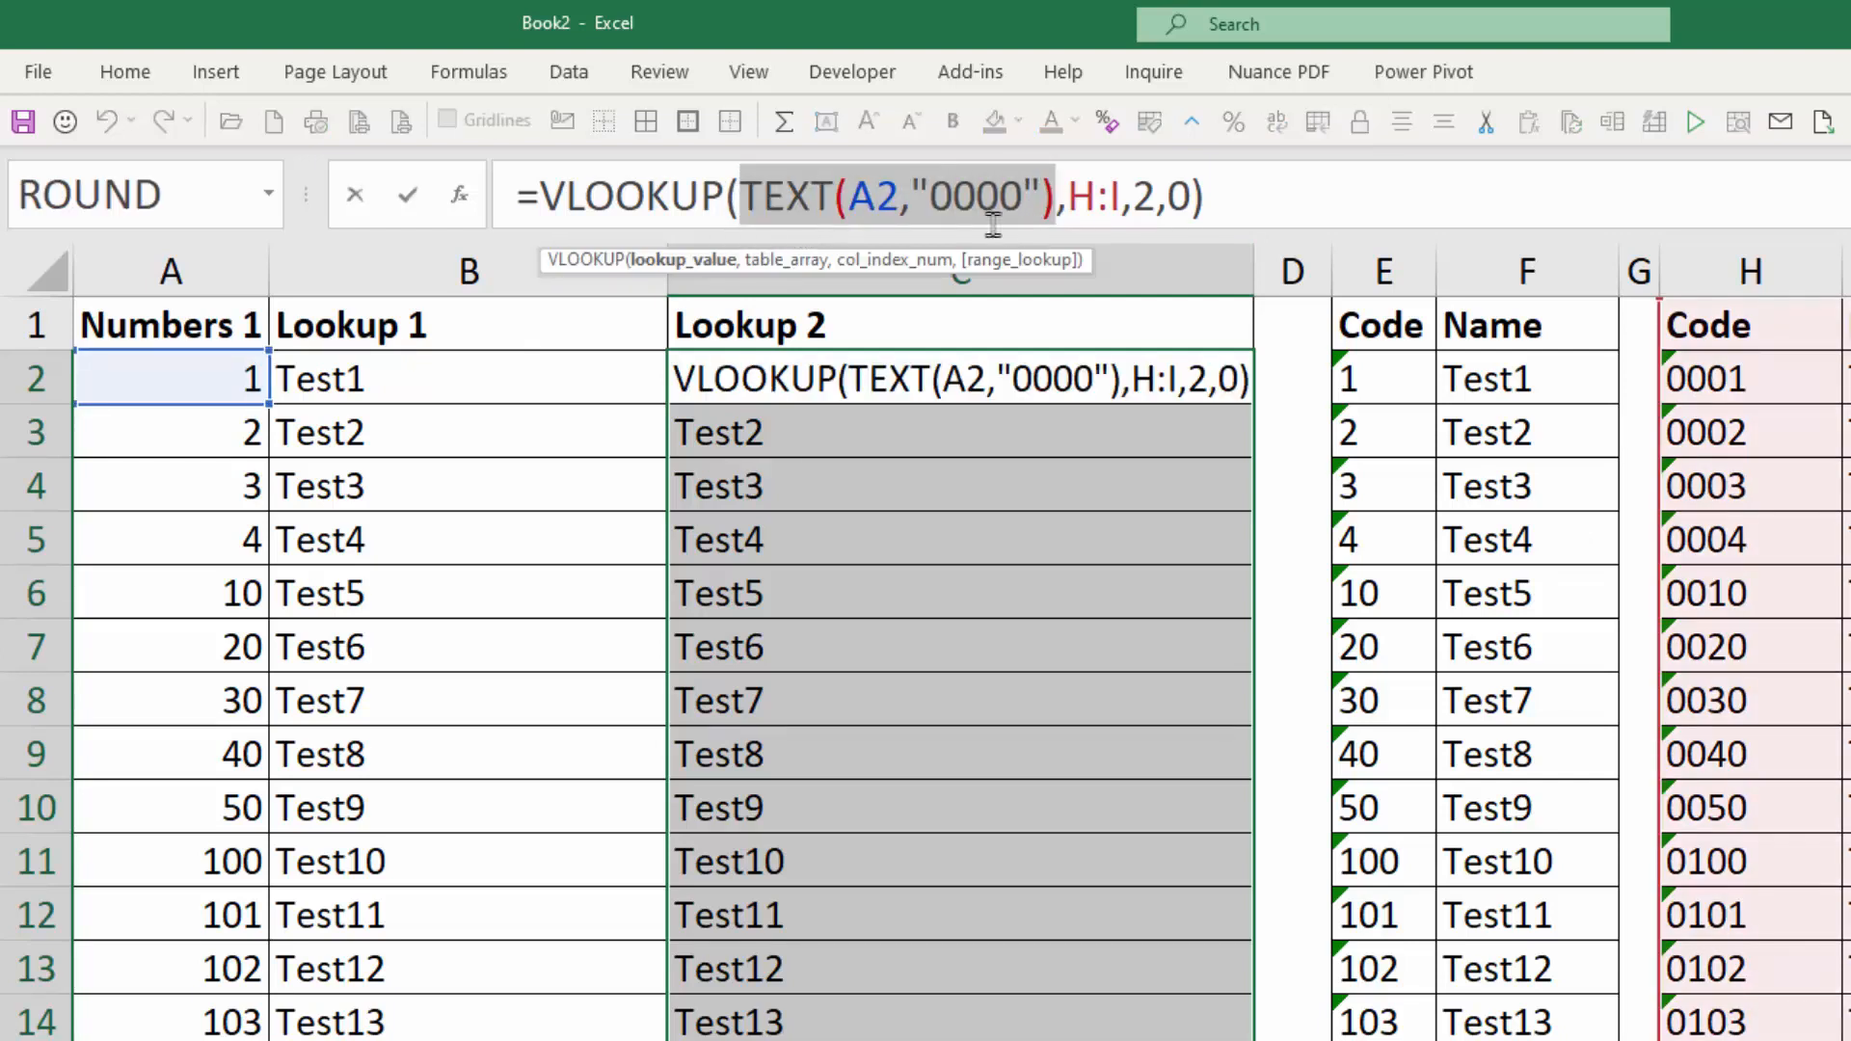
pyautogui.moveTo(912, 196); pyautogui.dragTo(1042, 197)
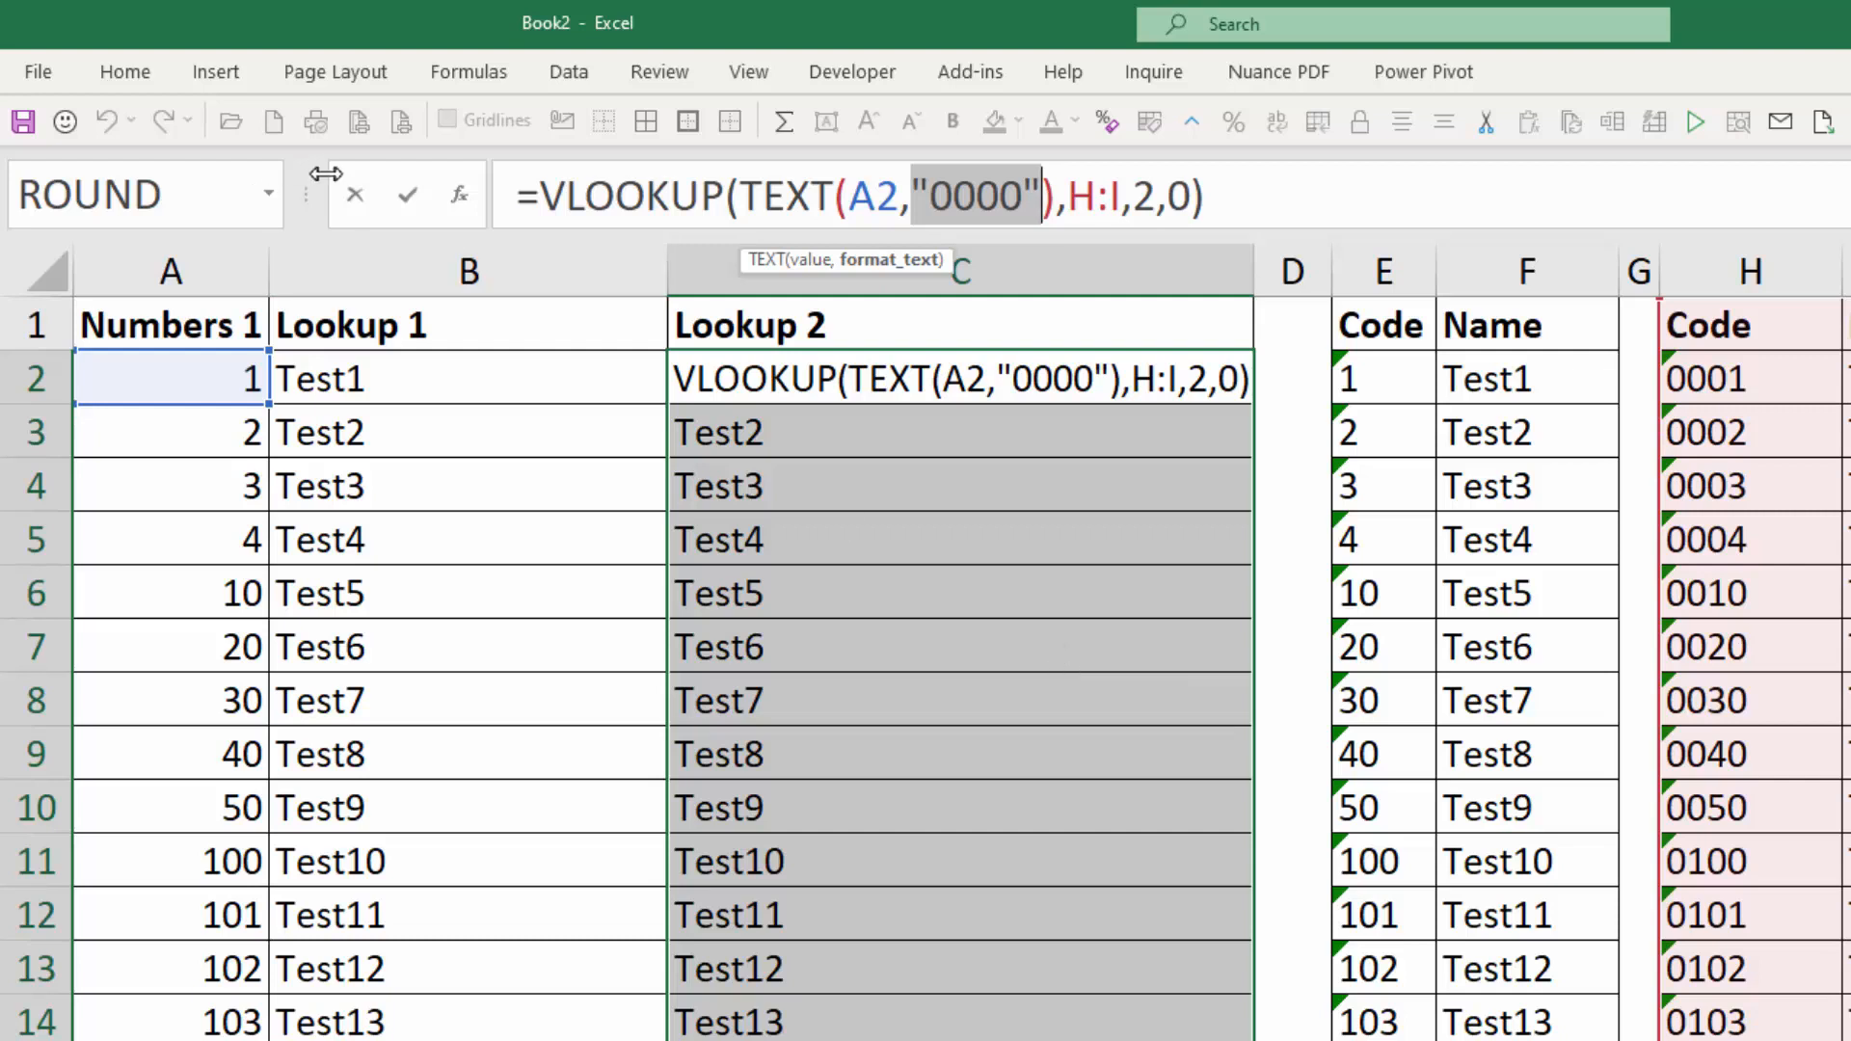
pyautogui.press('Return')
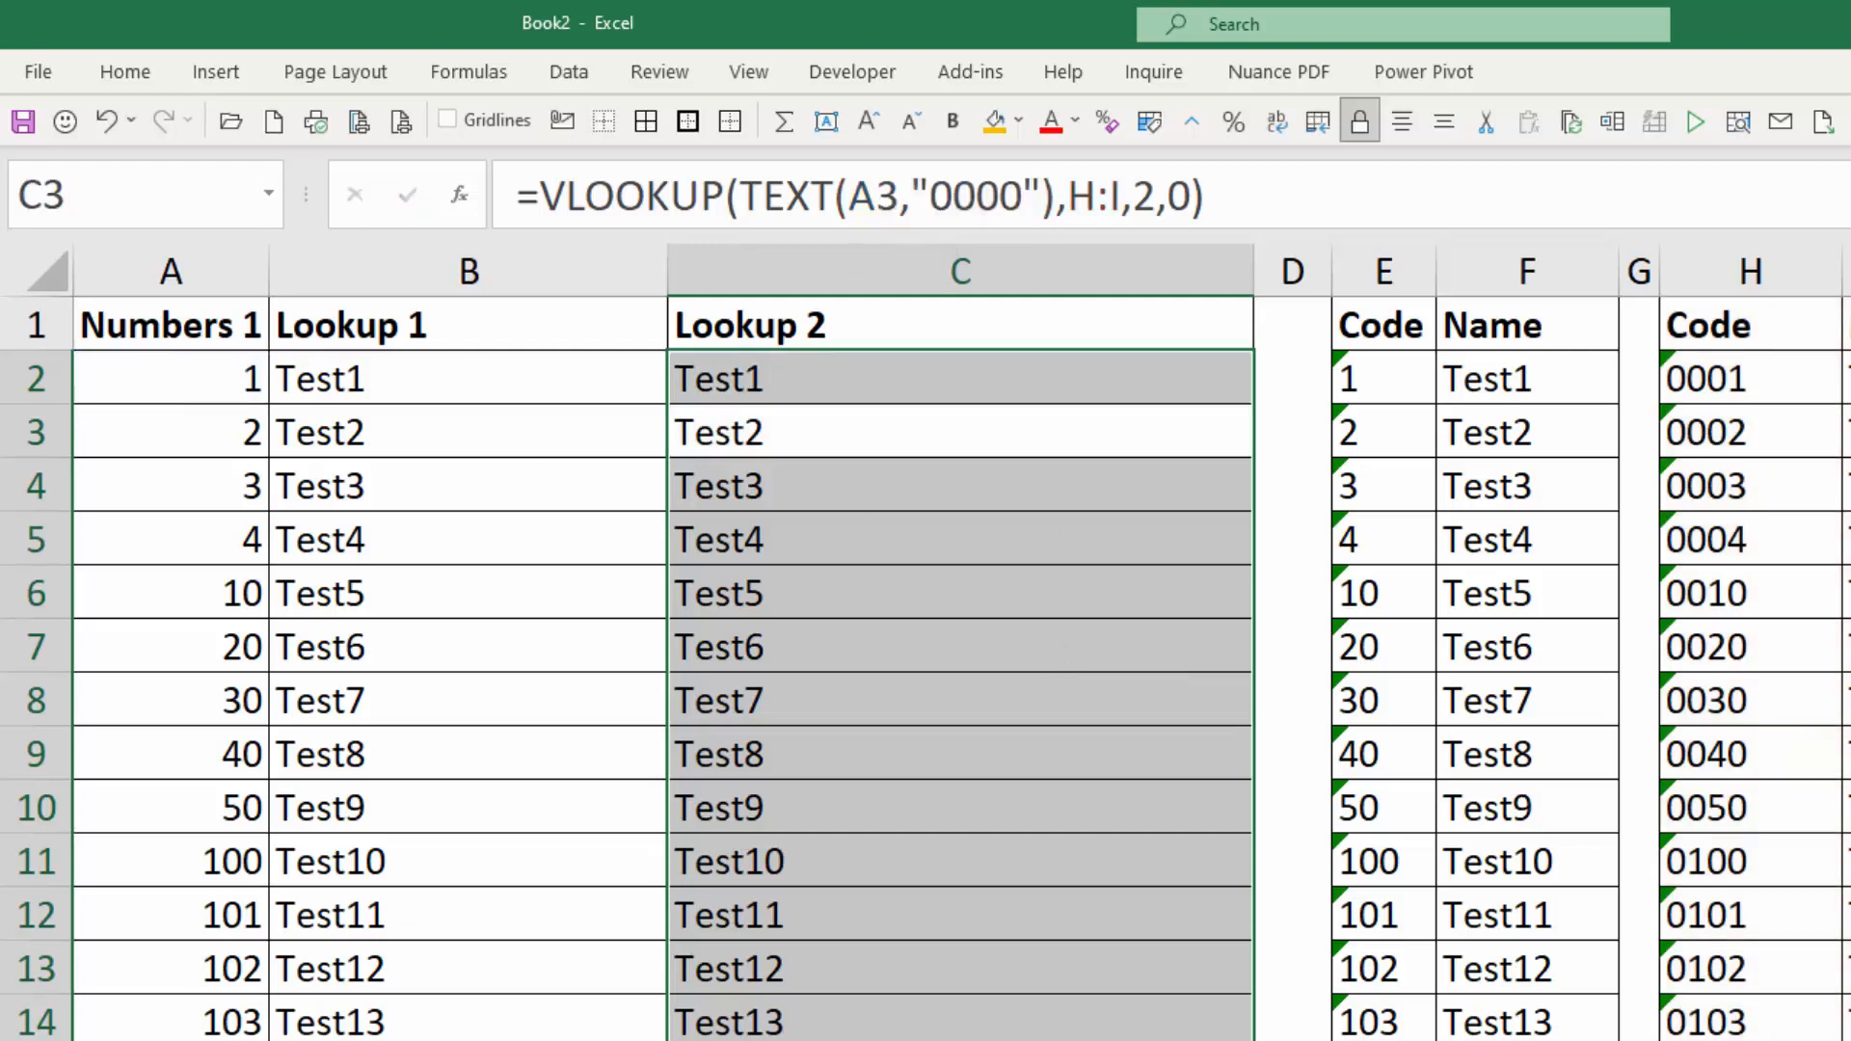
# Step: Review the shorter numbers in column A, going from A14 up to A6
pyautogui.moveTo(190, 1038); pyautogui.dragTo(191, 1040)
pyautogui.click(191, 1014)
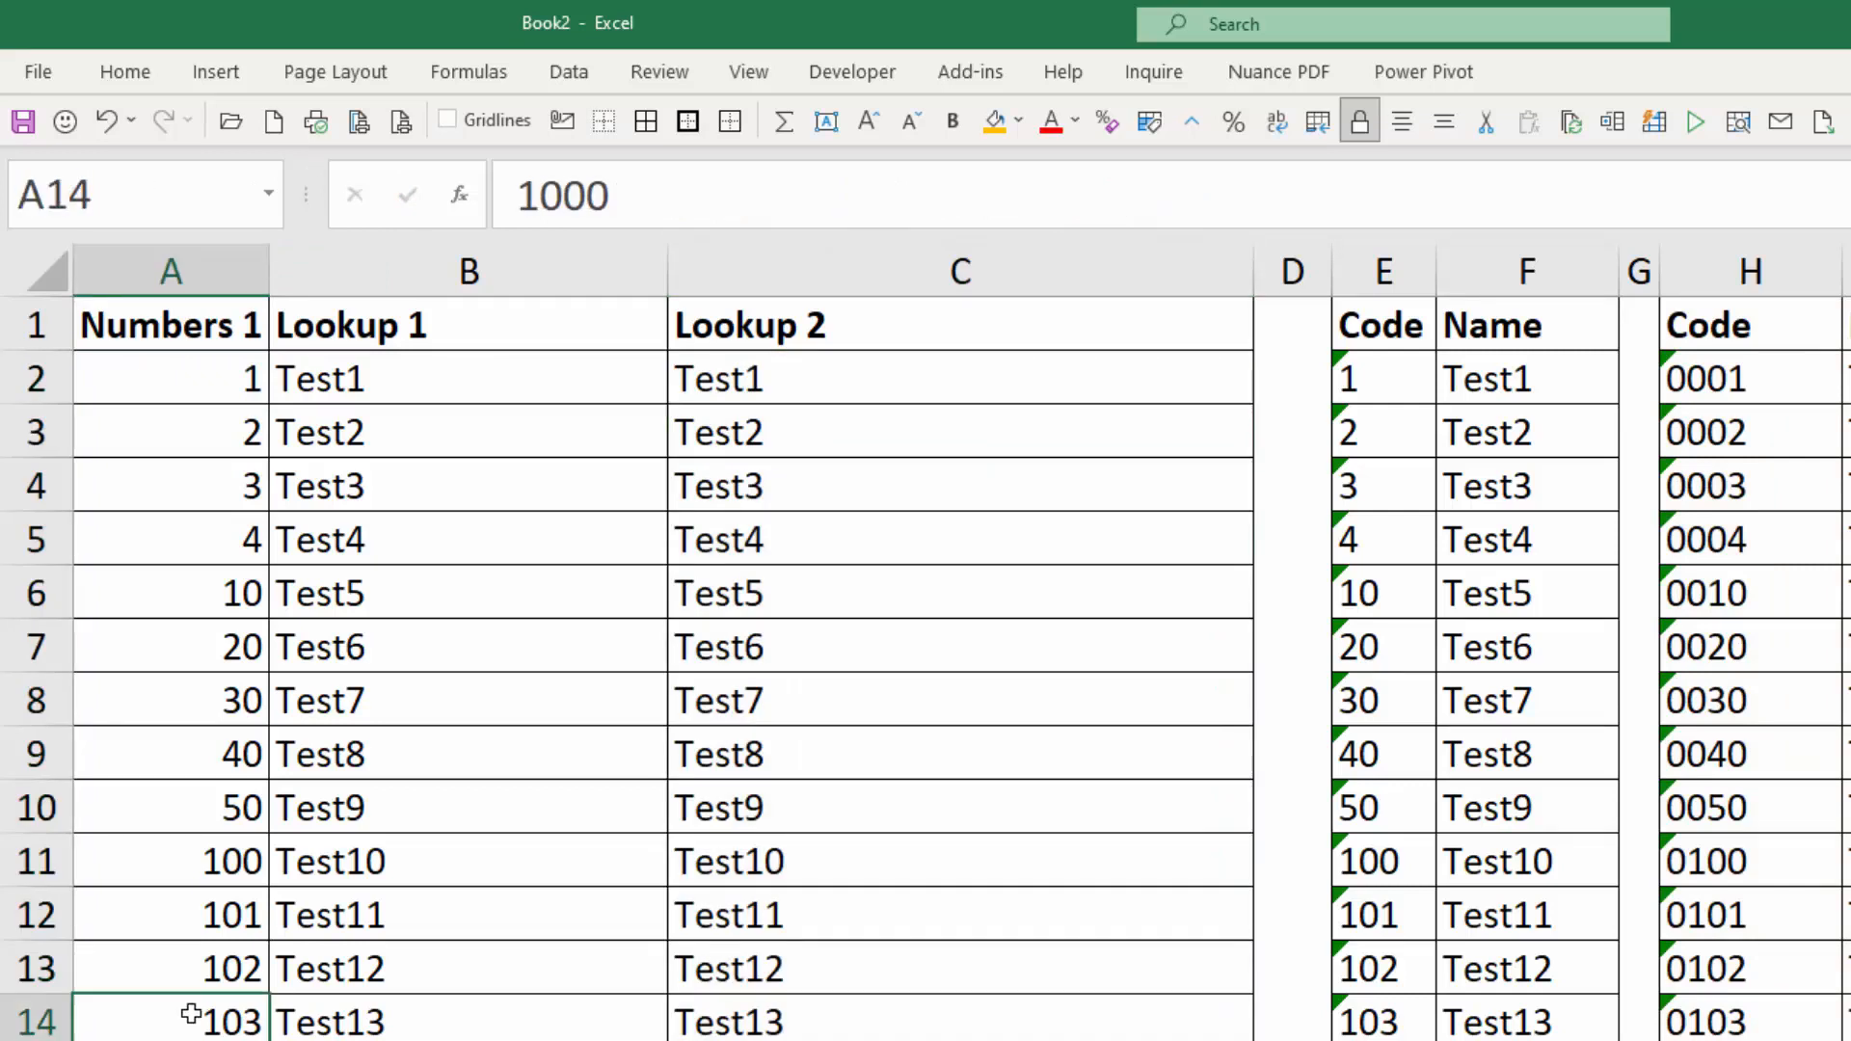
pyautogui.click(204, 972)
pyautogui.click(216, 916)
pyautogui.click(227, 808)
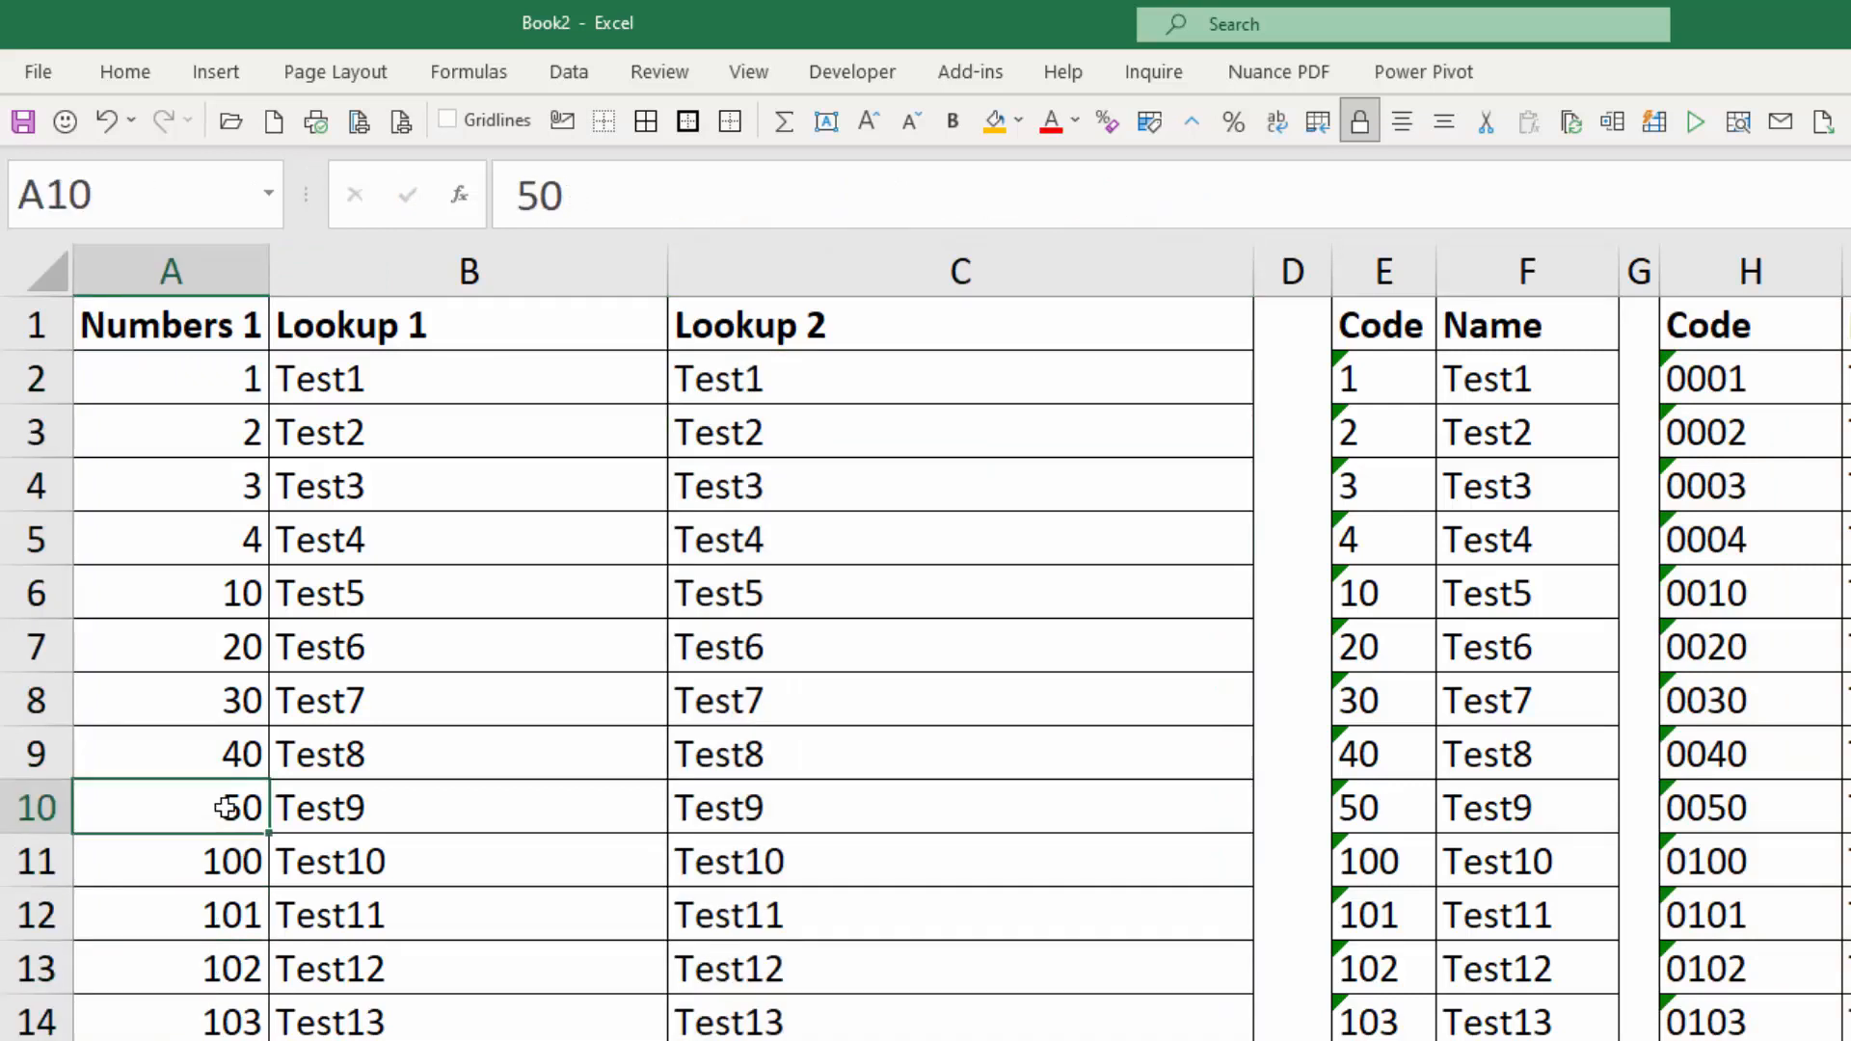
pyautogui.click(243, 758)
pyautogui.click(243, 696)
pyautogui.click(232, 644)
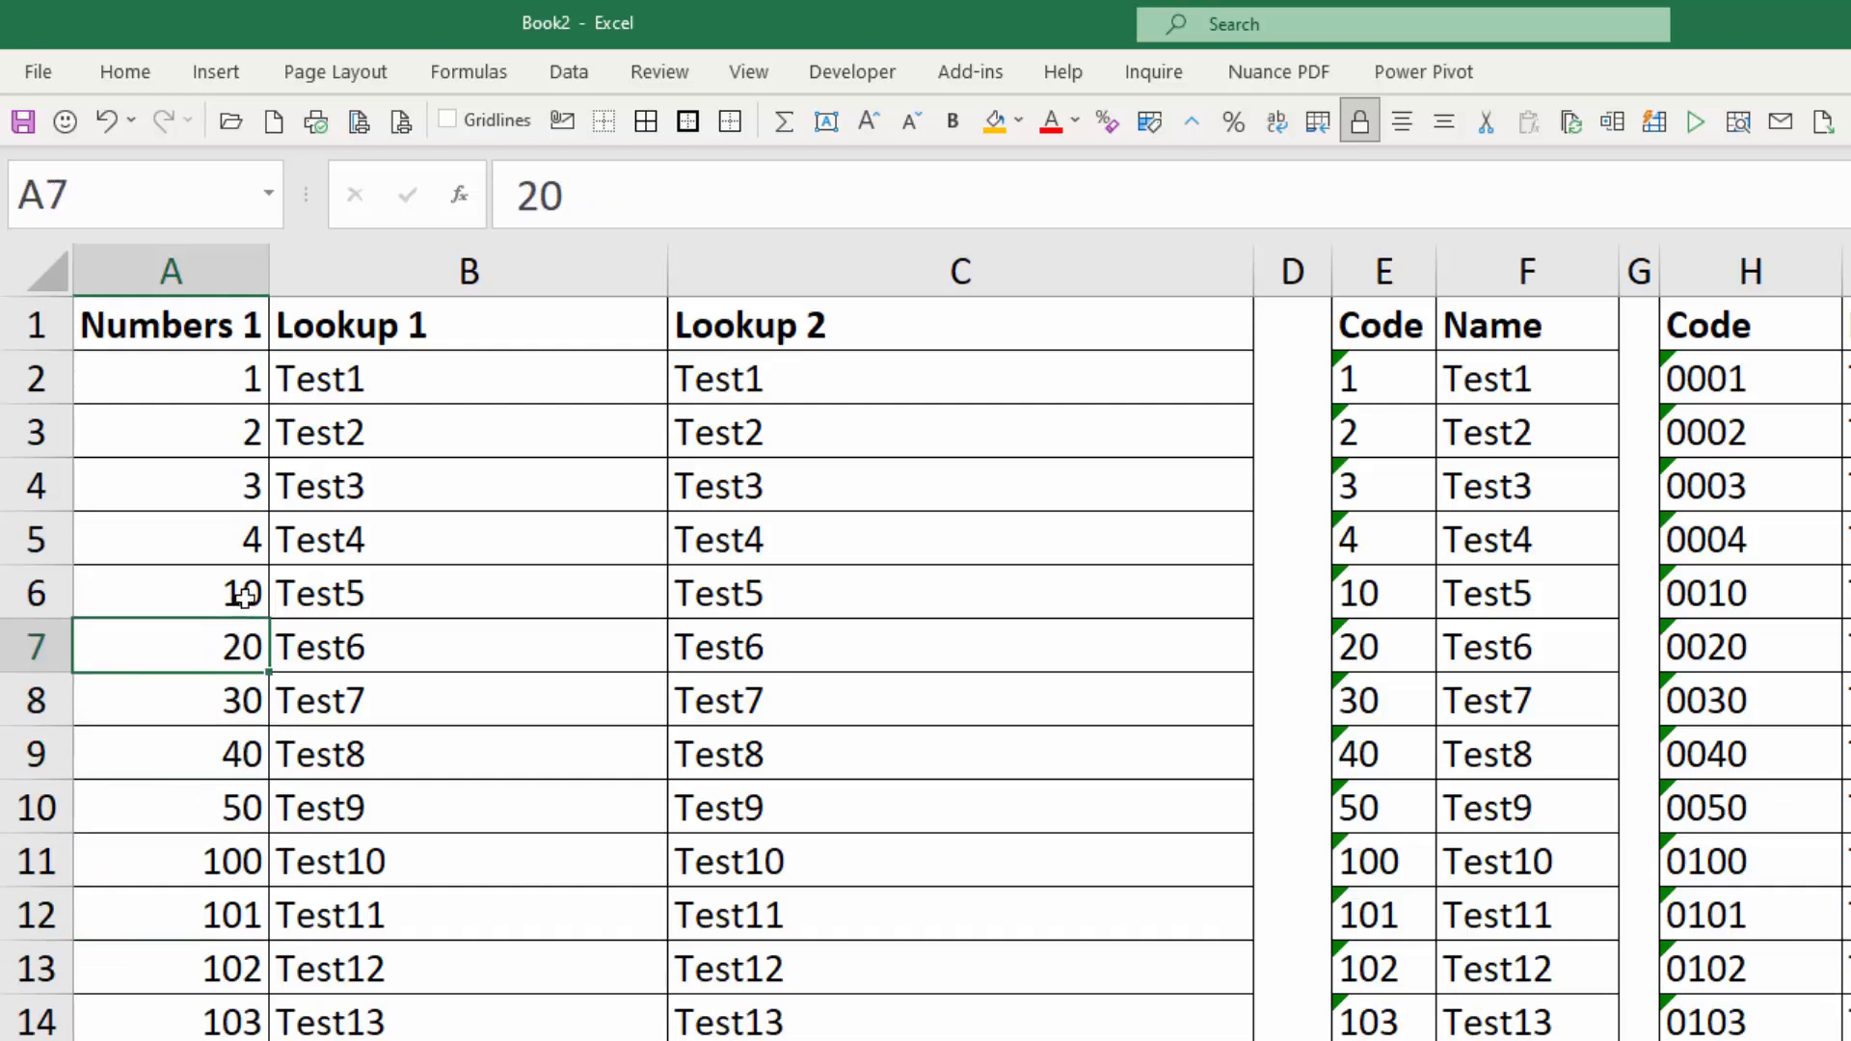
pyautogui.click(244, 598)
# Step: Evaluate only the TEXT(A10,"0000") part of the C10 formula in place, and restore the original formula
pyautogui.click(946, 376)
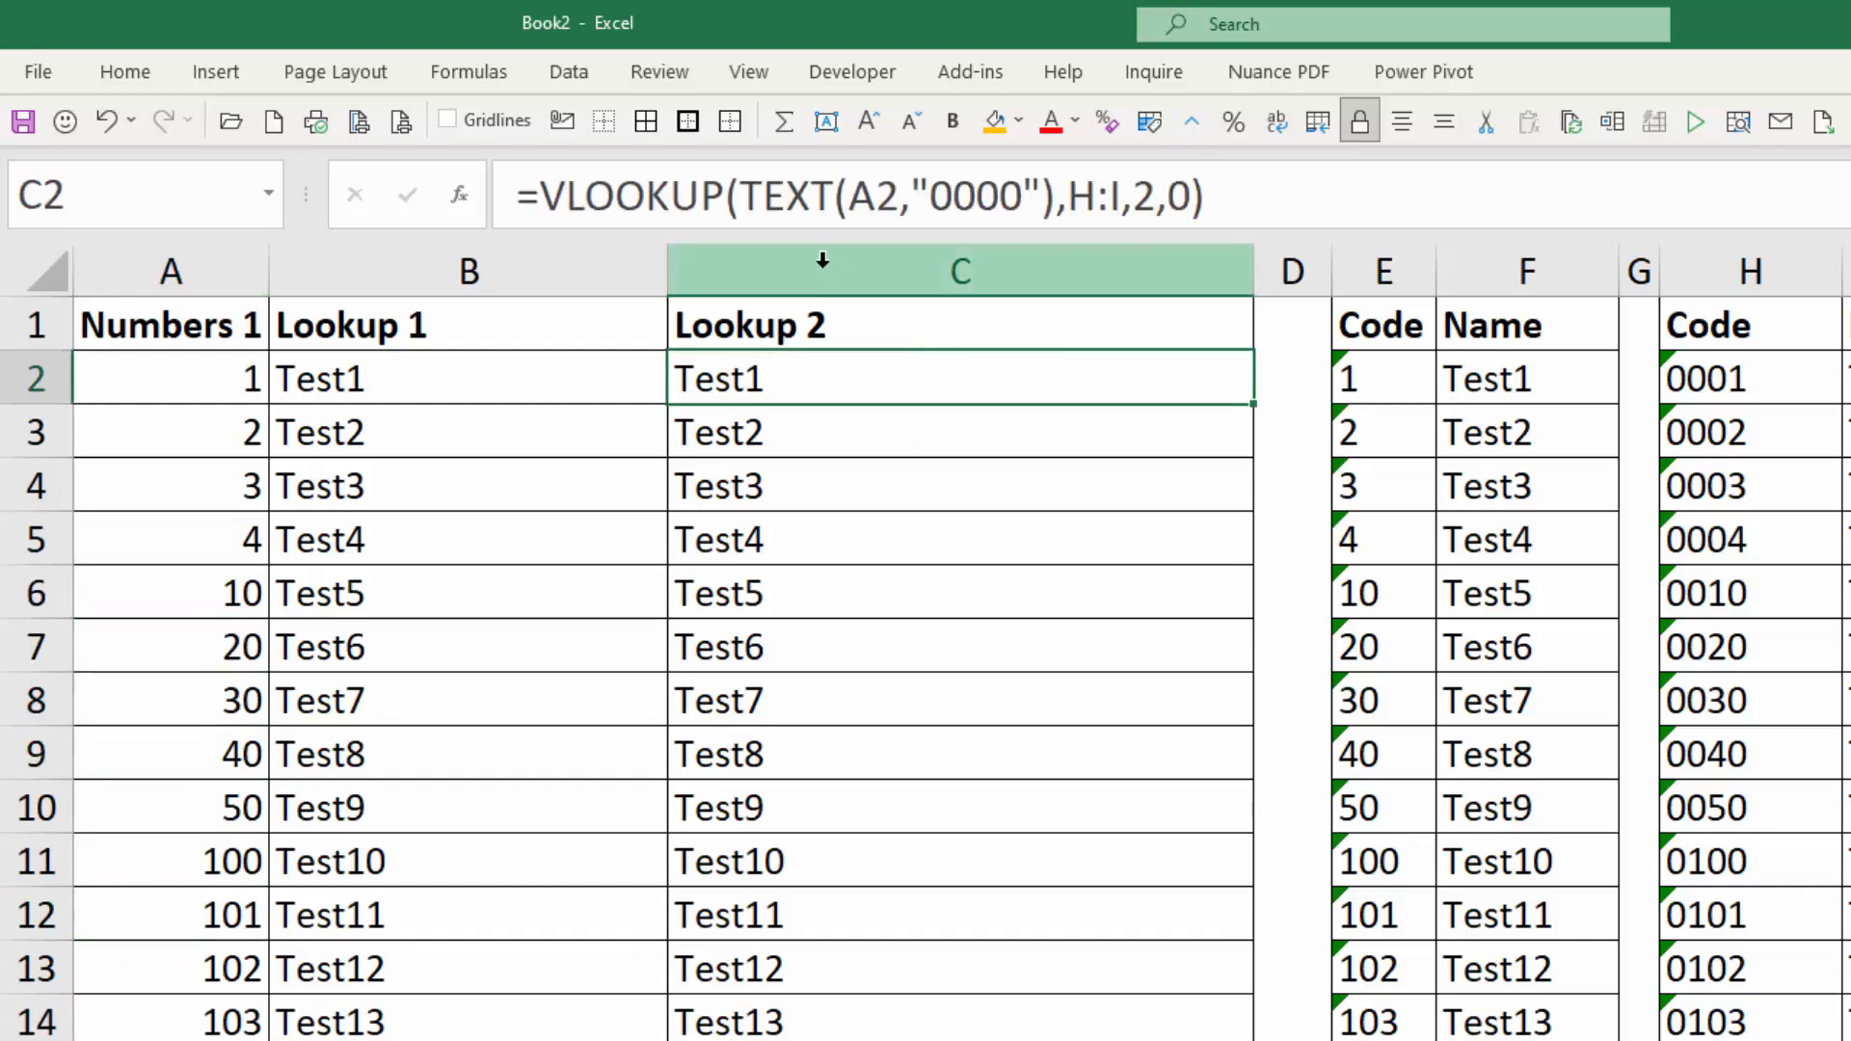
pyautogui.click(804, 806)
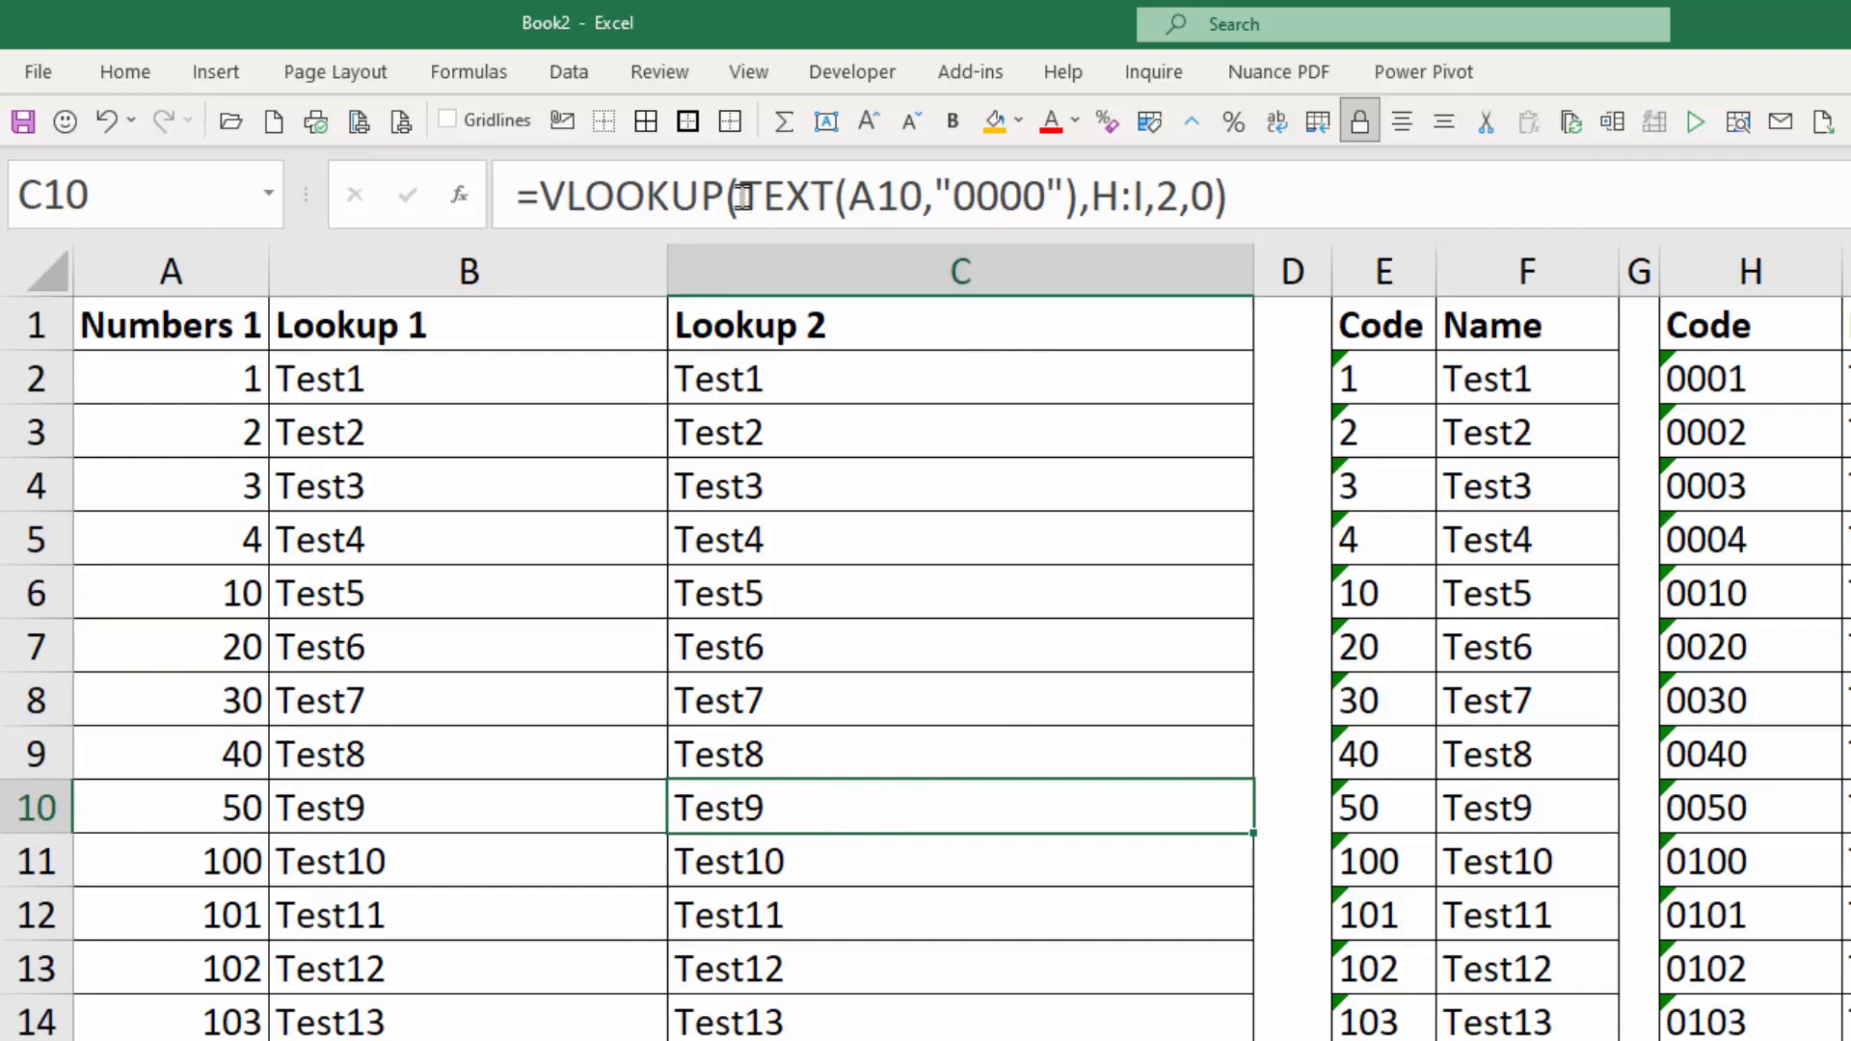
pyautogui.moveTo(741, 197); pyautogui.dragTo(1076, 202)
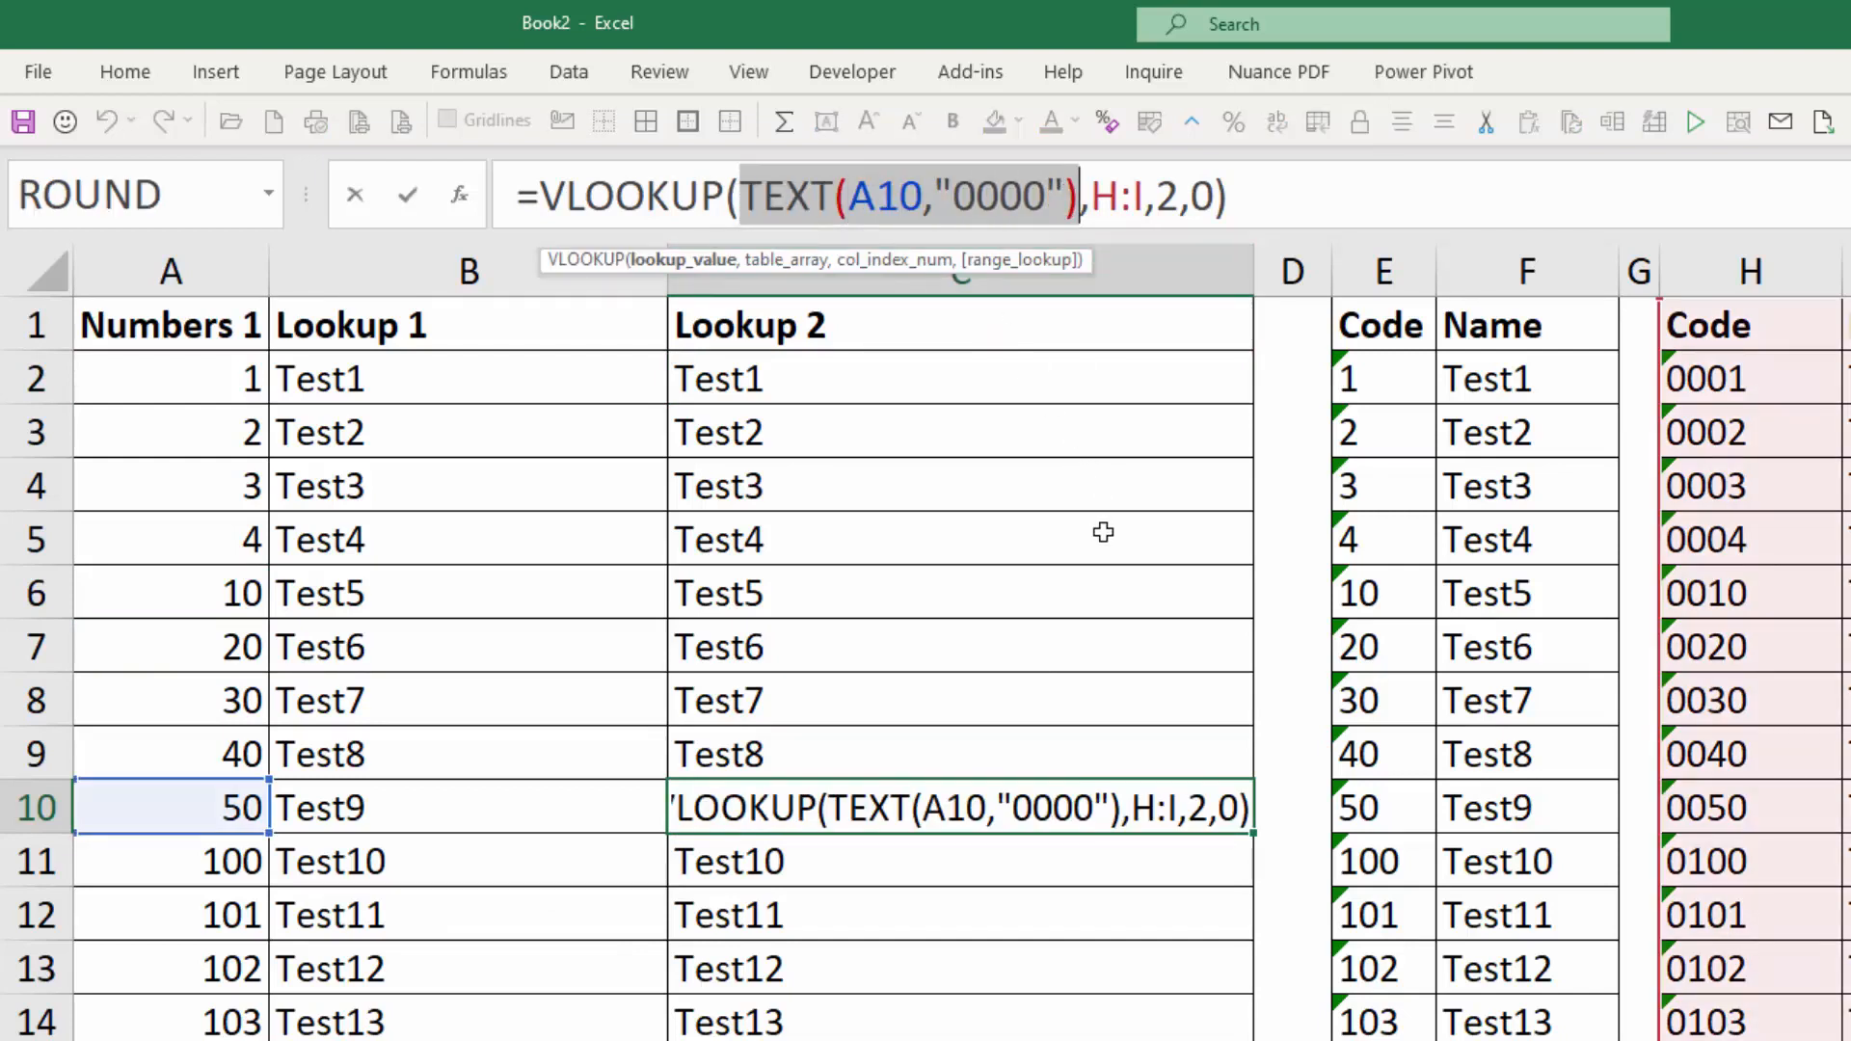
pyautogui.press('F9')
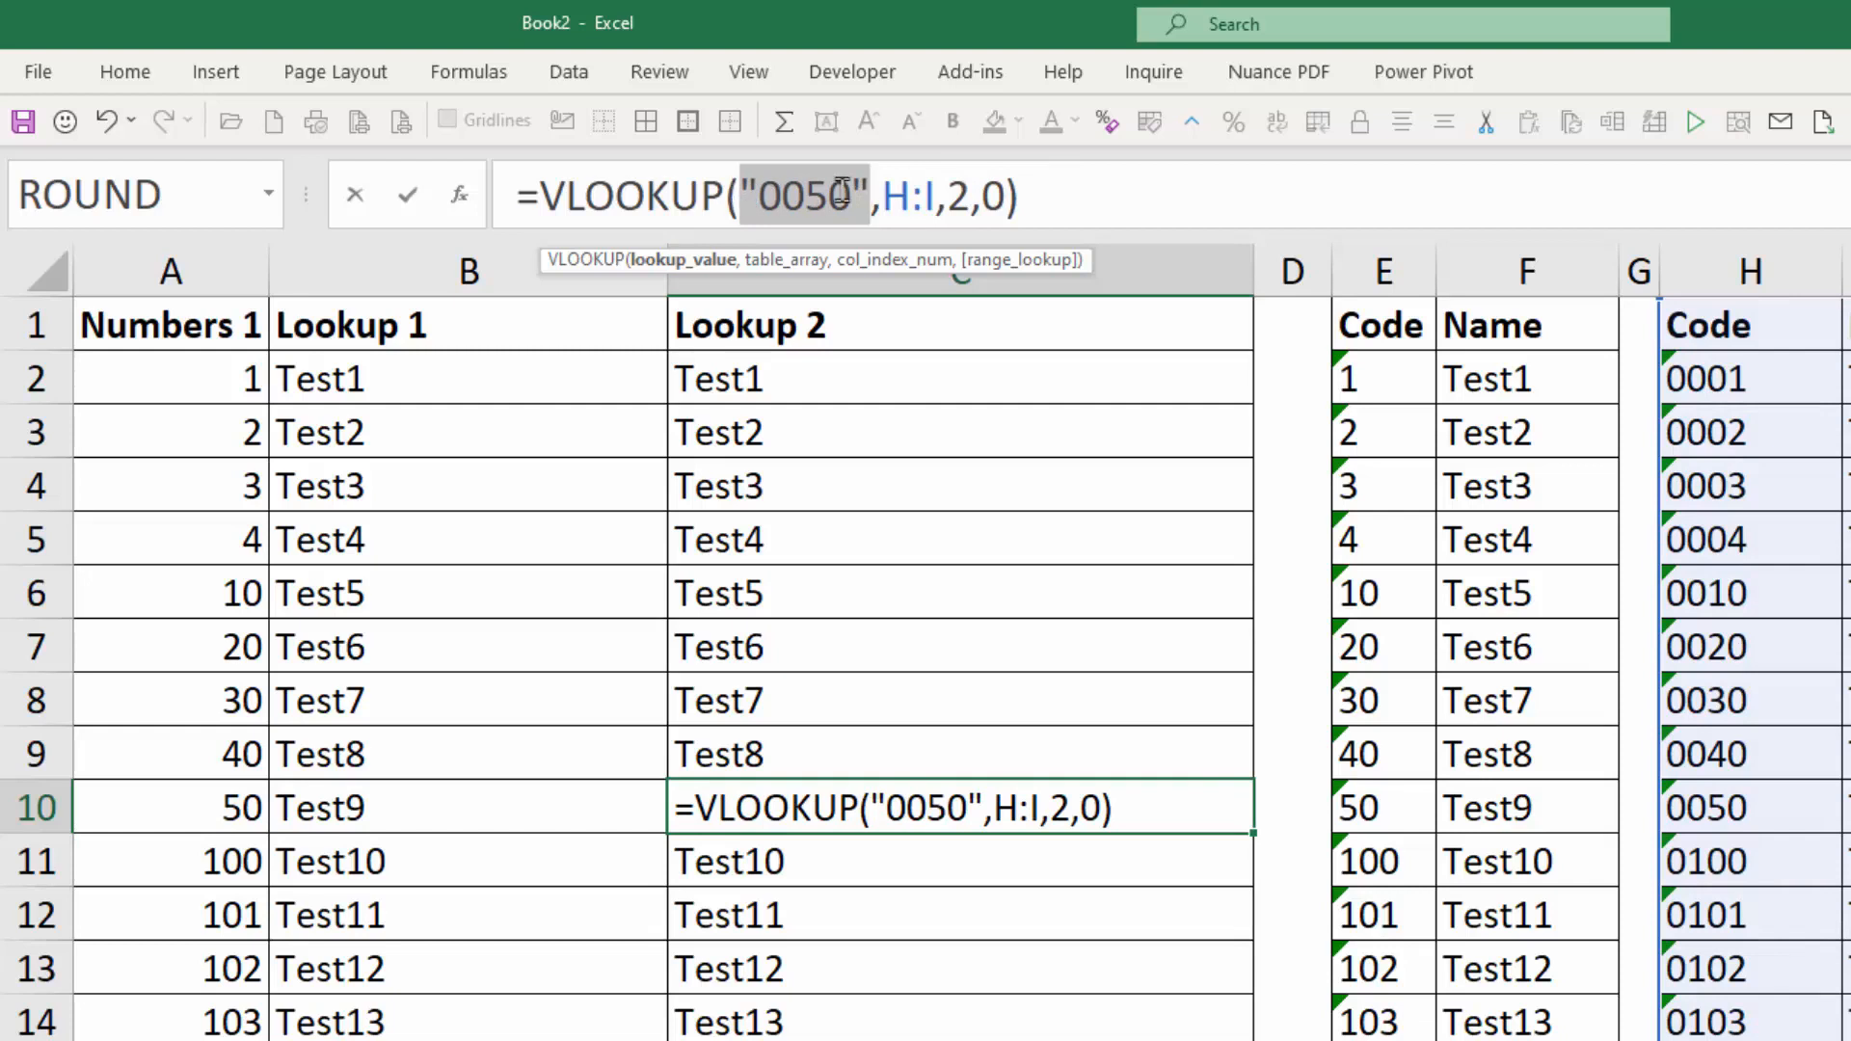
pyautogui.click(409, 209)
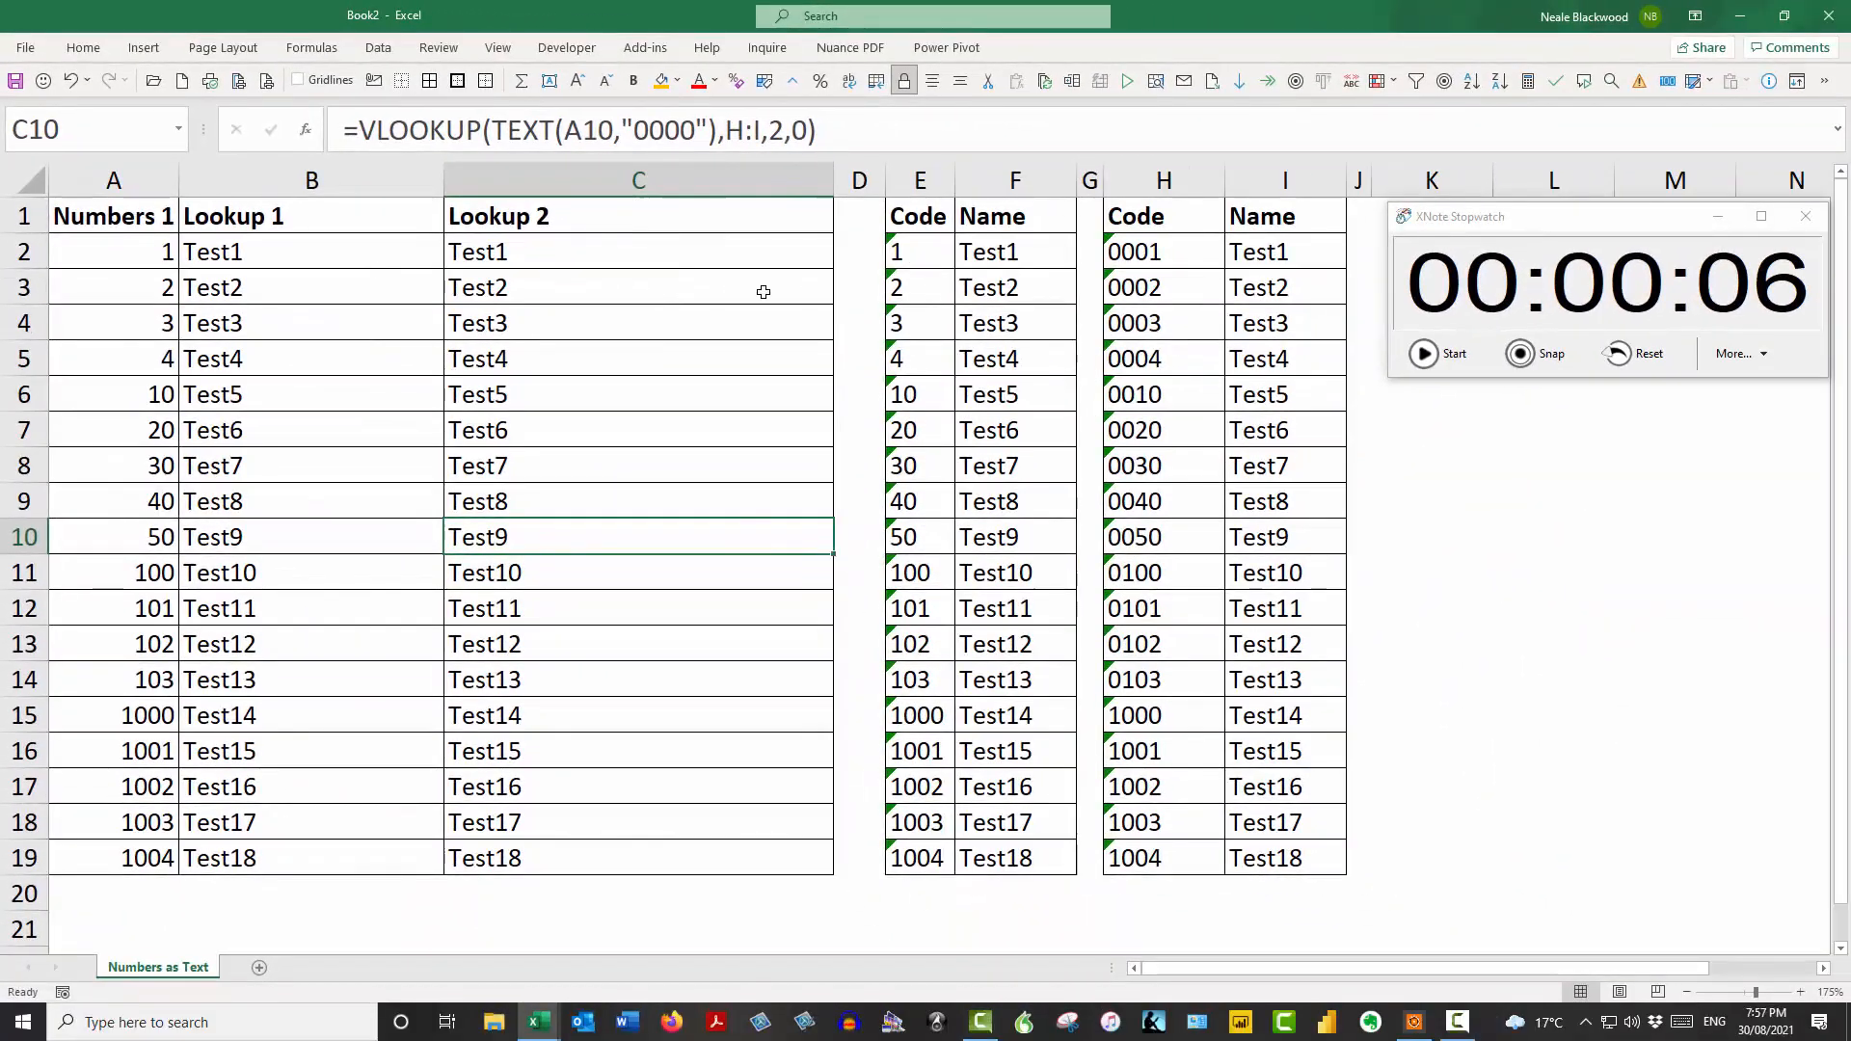
# Step: Compare the lookup value arguments of the two VLOOKUP formulas, ""&A2 in B2 and TEXT(A2,"0000") in C2, without editing either formula
pyautogui.click(364, 257)
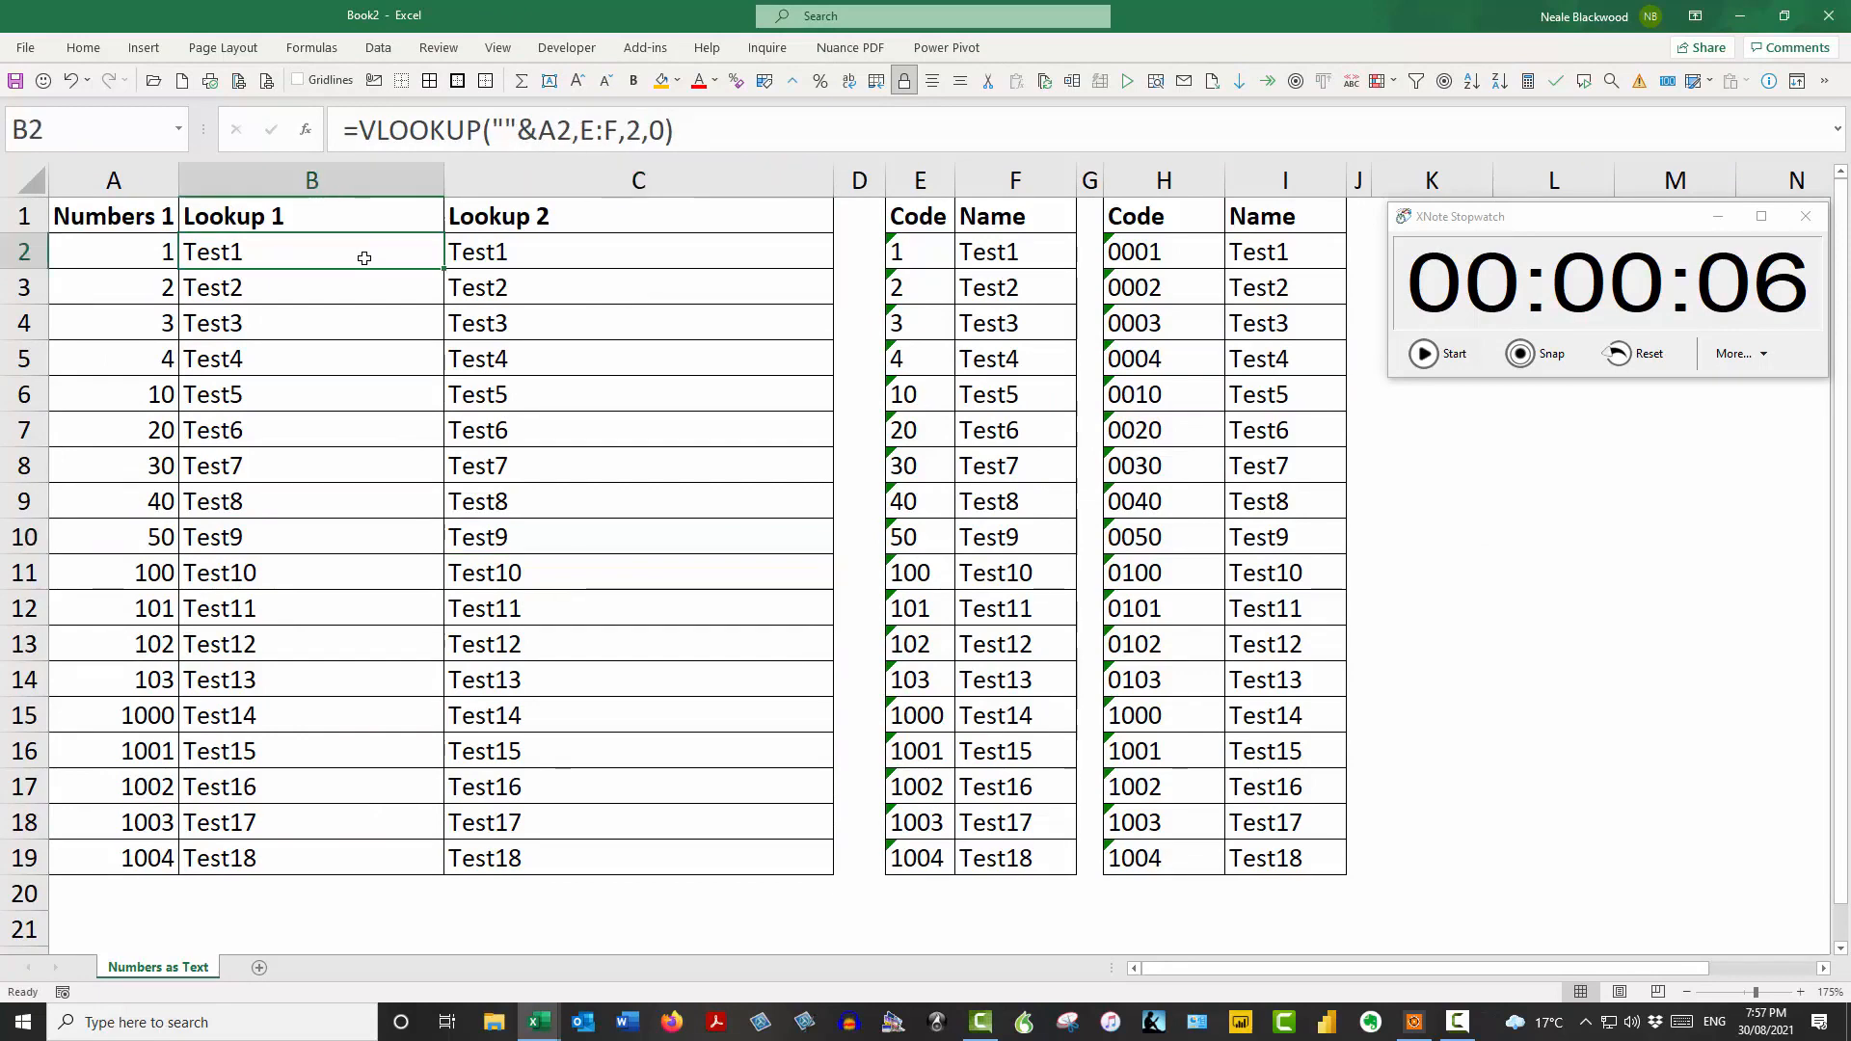
pyautogui.moveTo(492, 130); pyautogui.dragTo(573, 132)
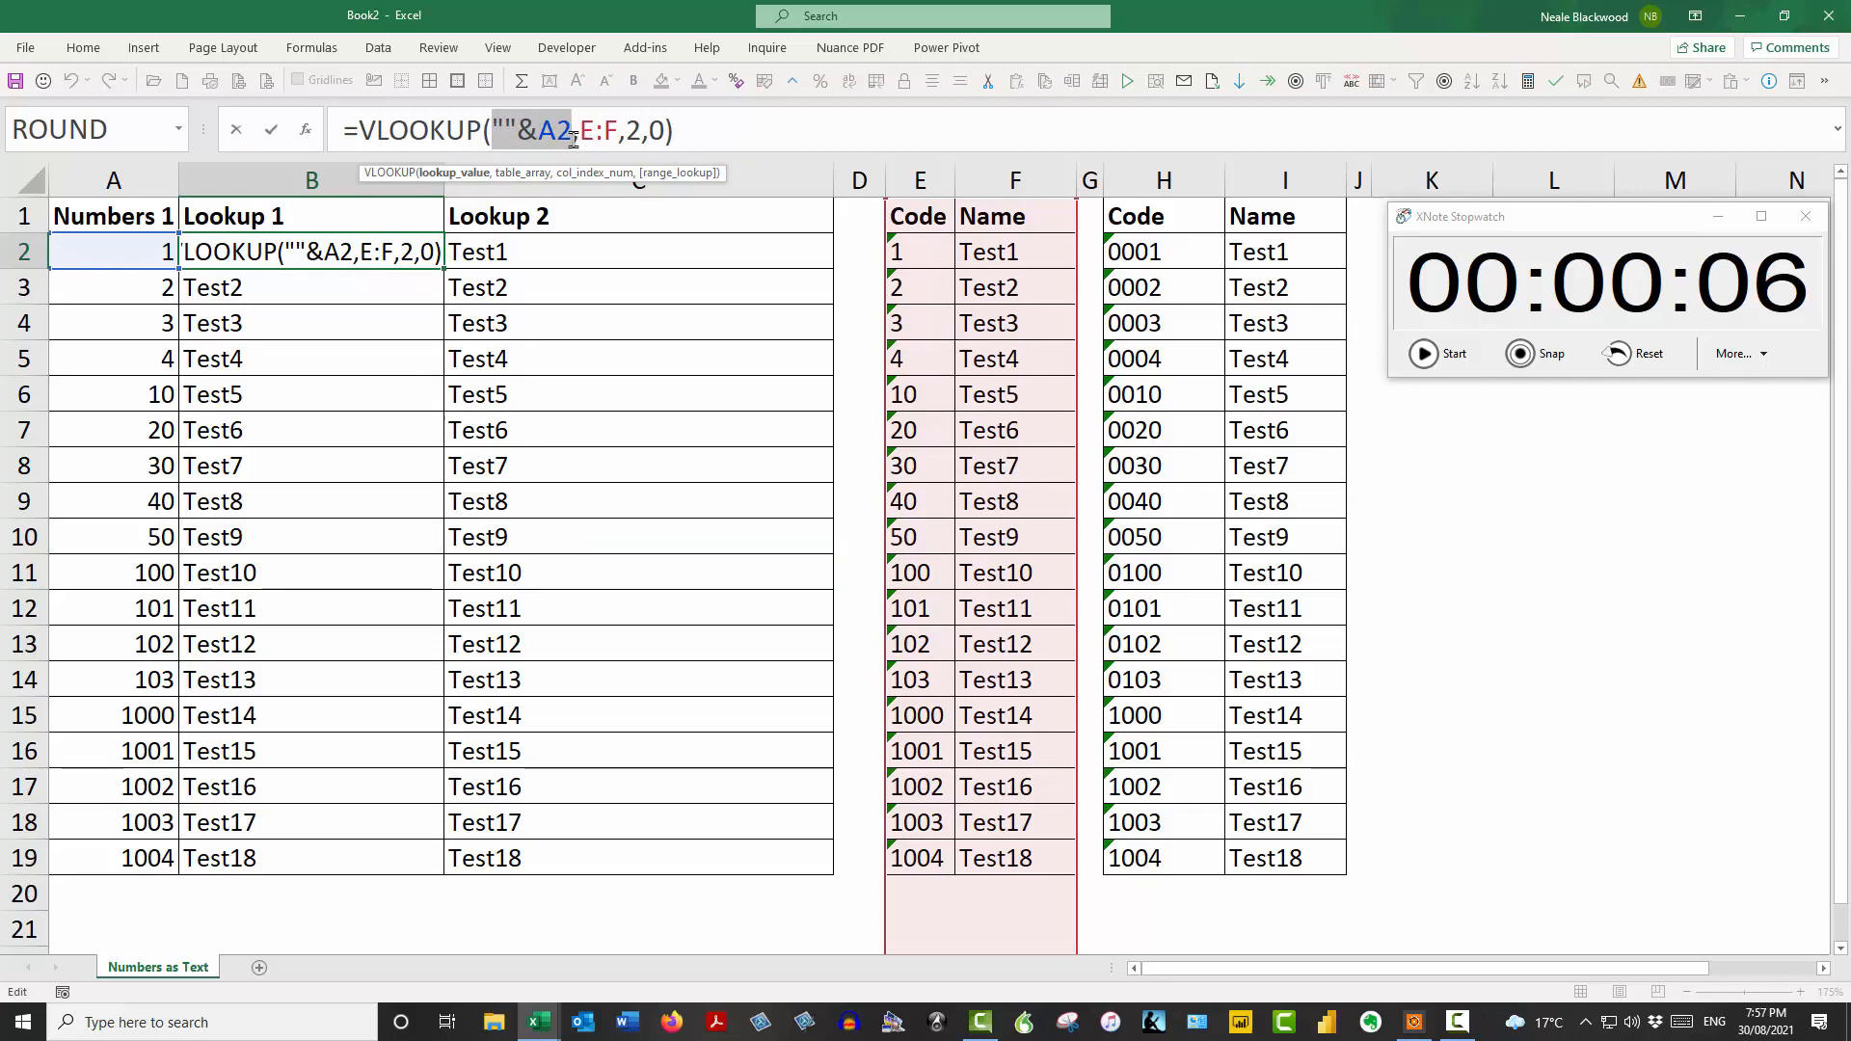
pyautogui.hotkey('ctrl', 'Return')
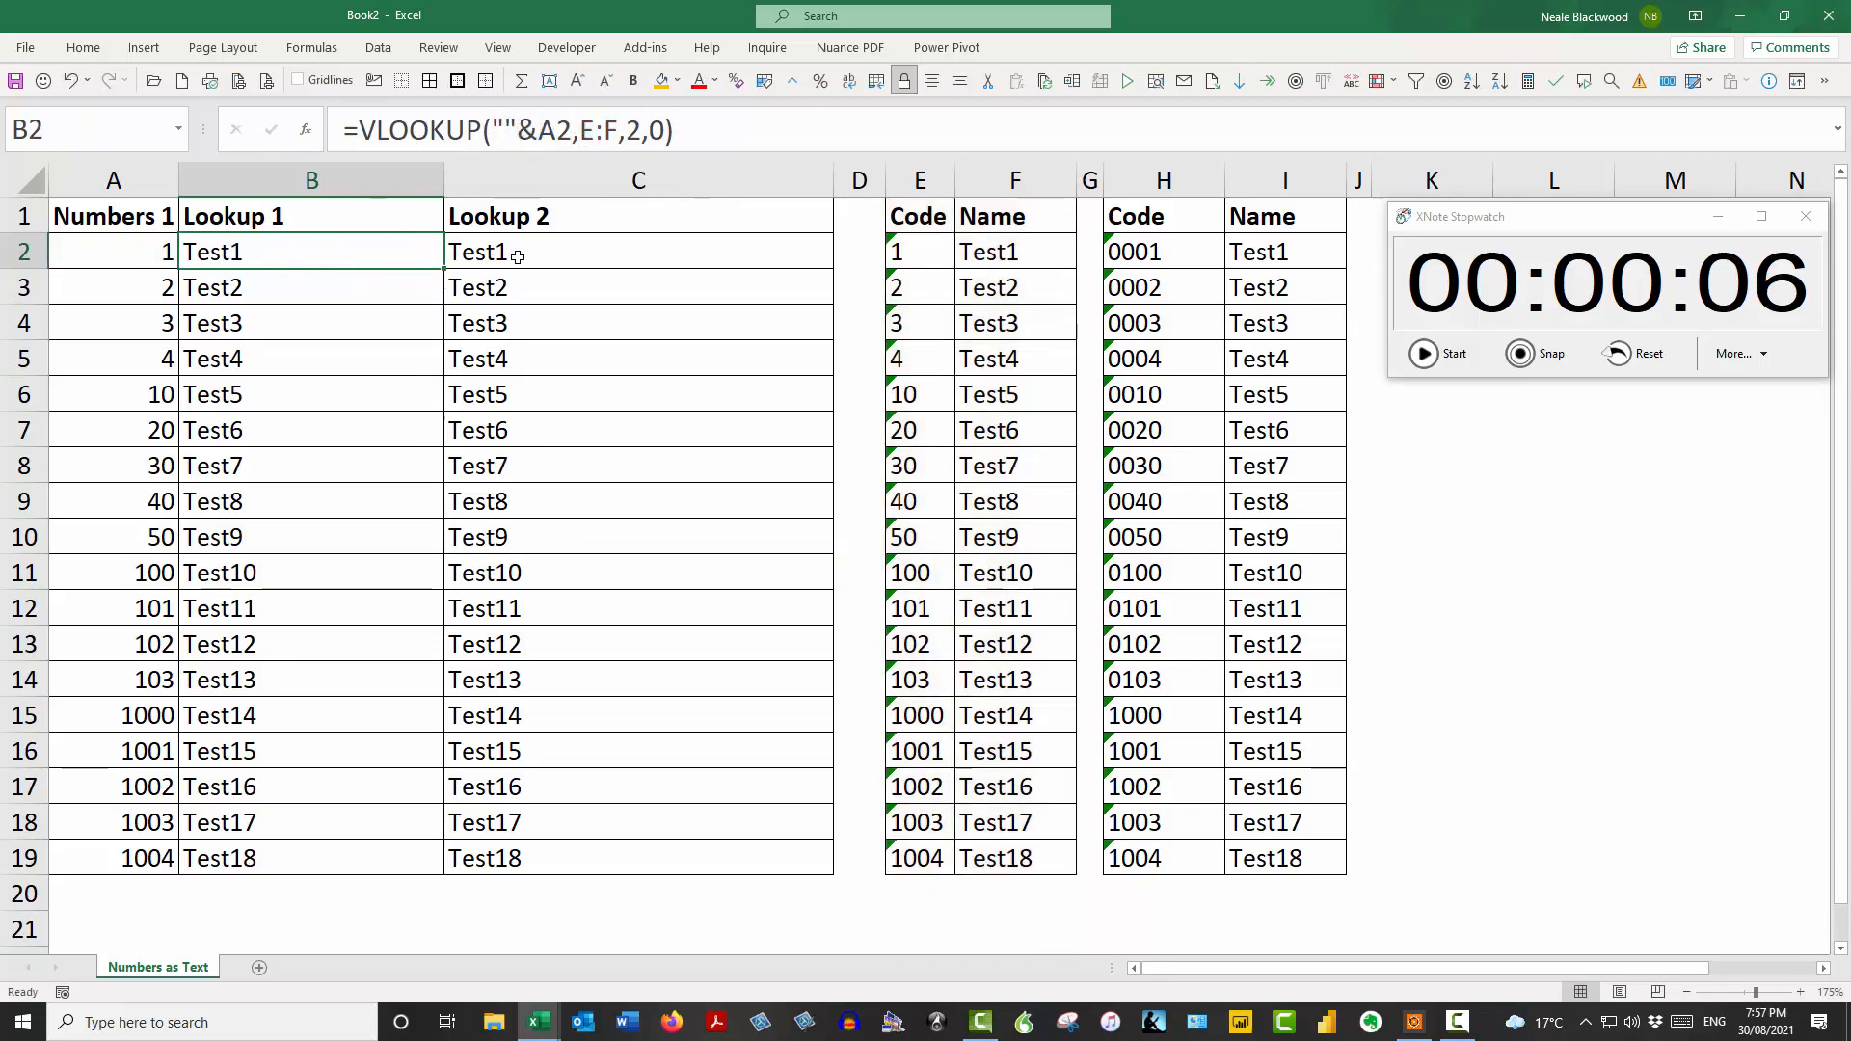
pyautogui.click(518, 257)
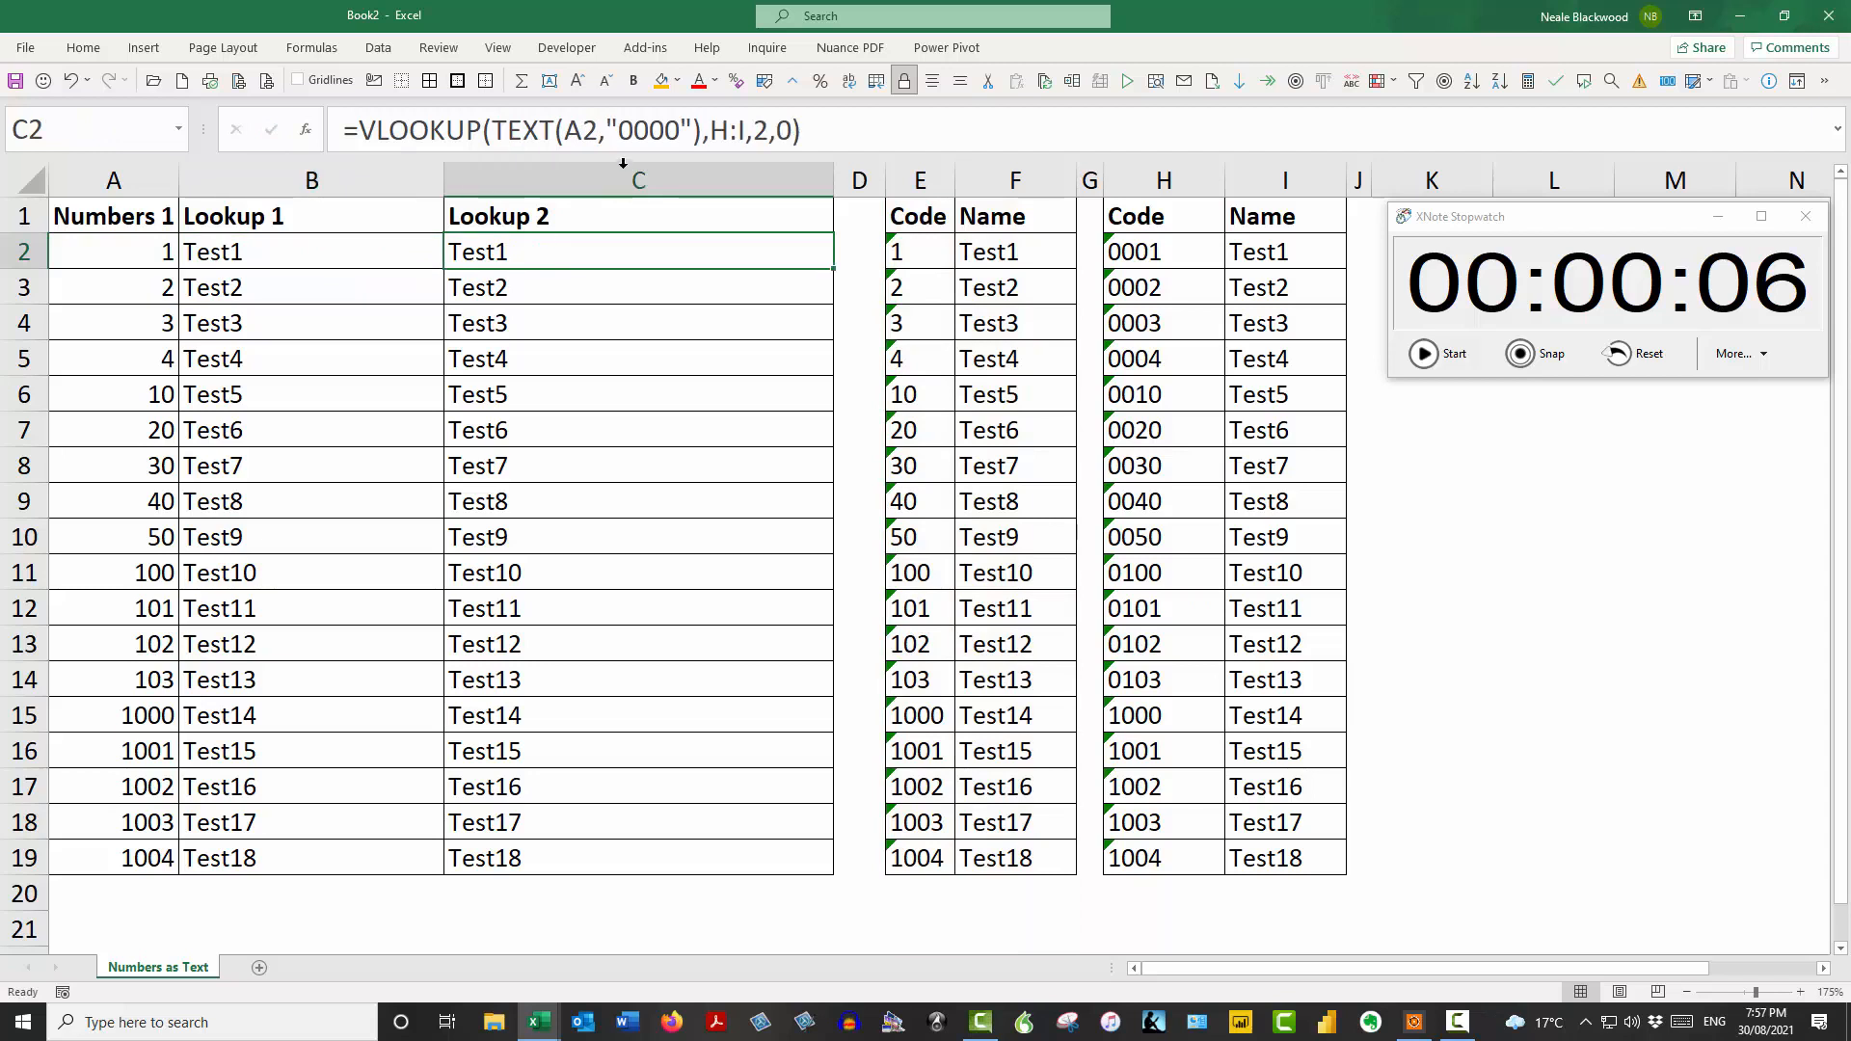
pyautogui.moveTo(509, 126); pyautogui.dragTo(701, 126)
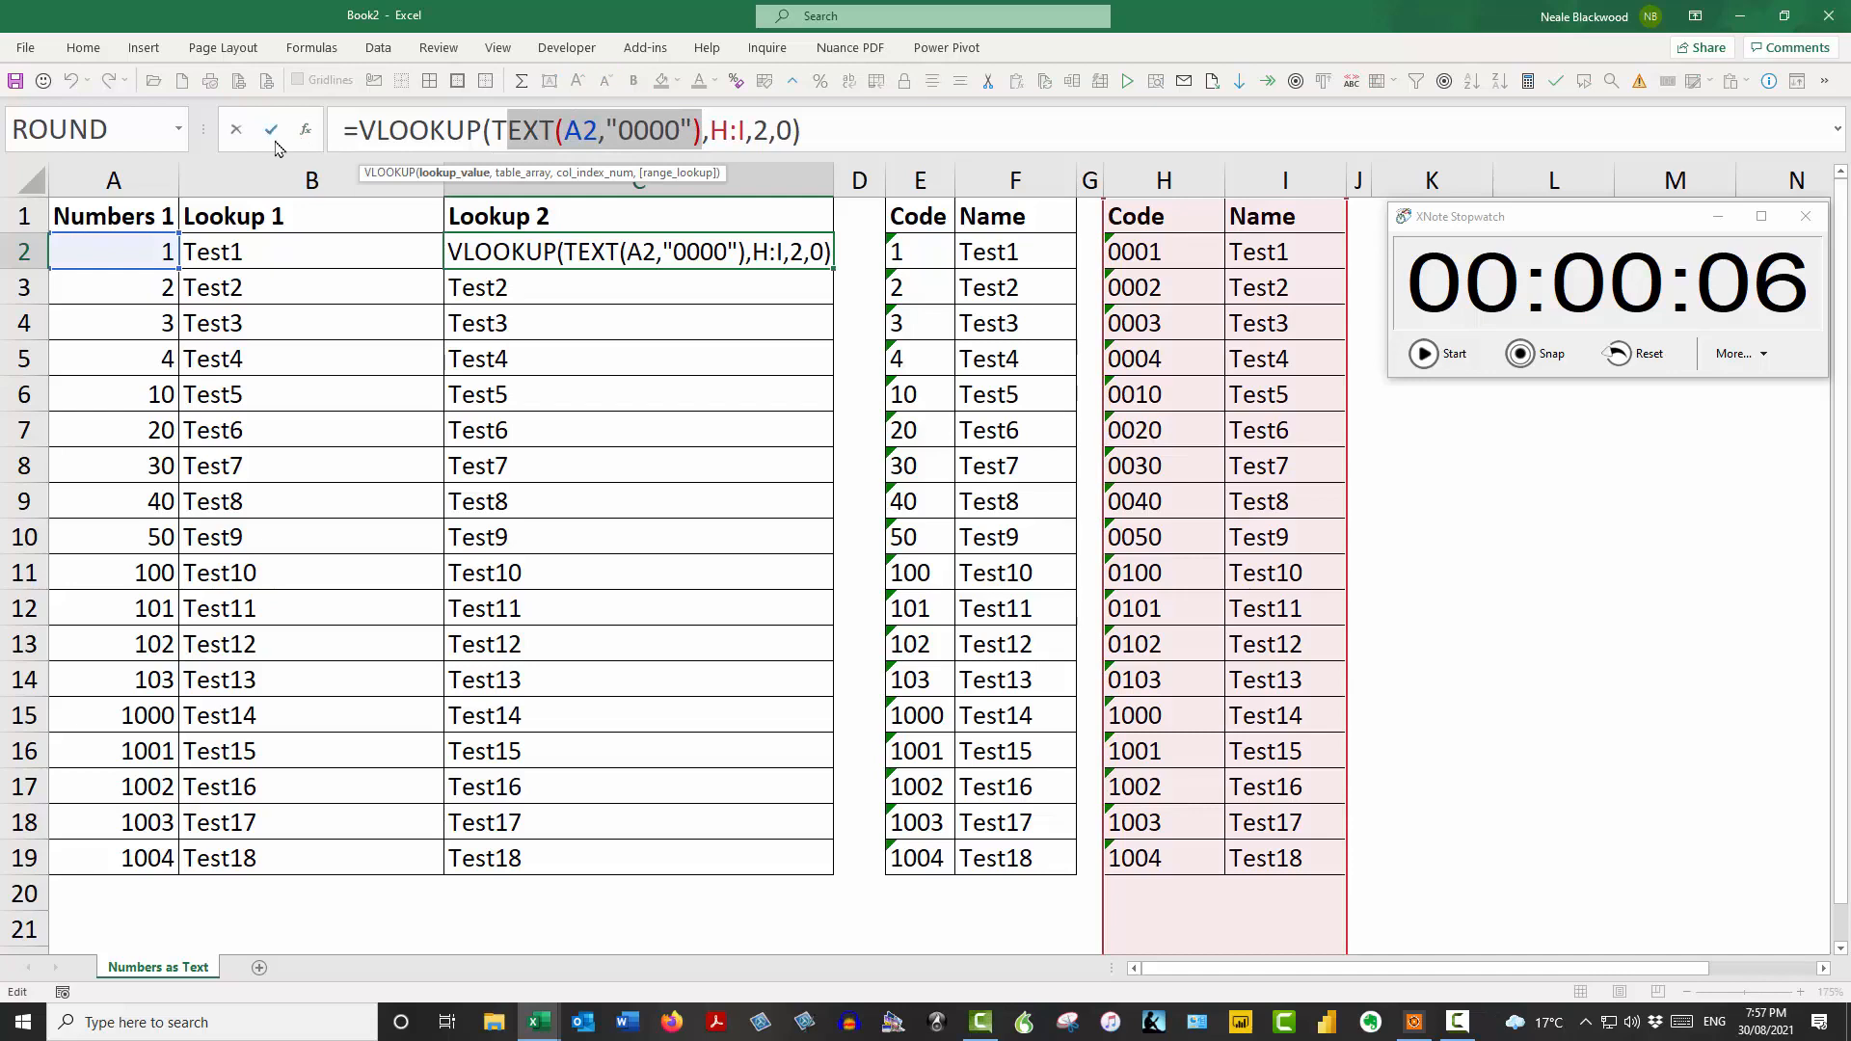
pyautogui.press('Escape')
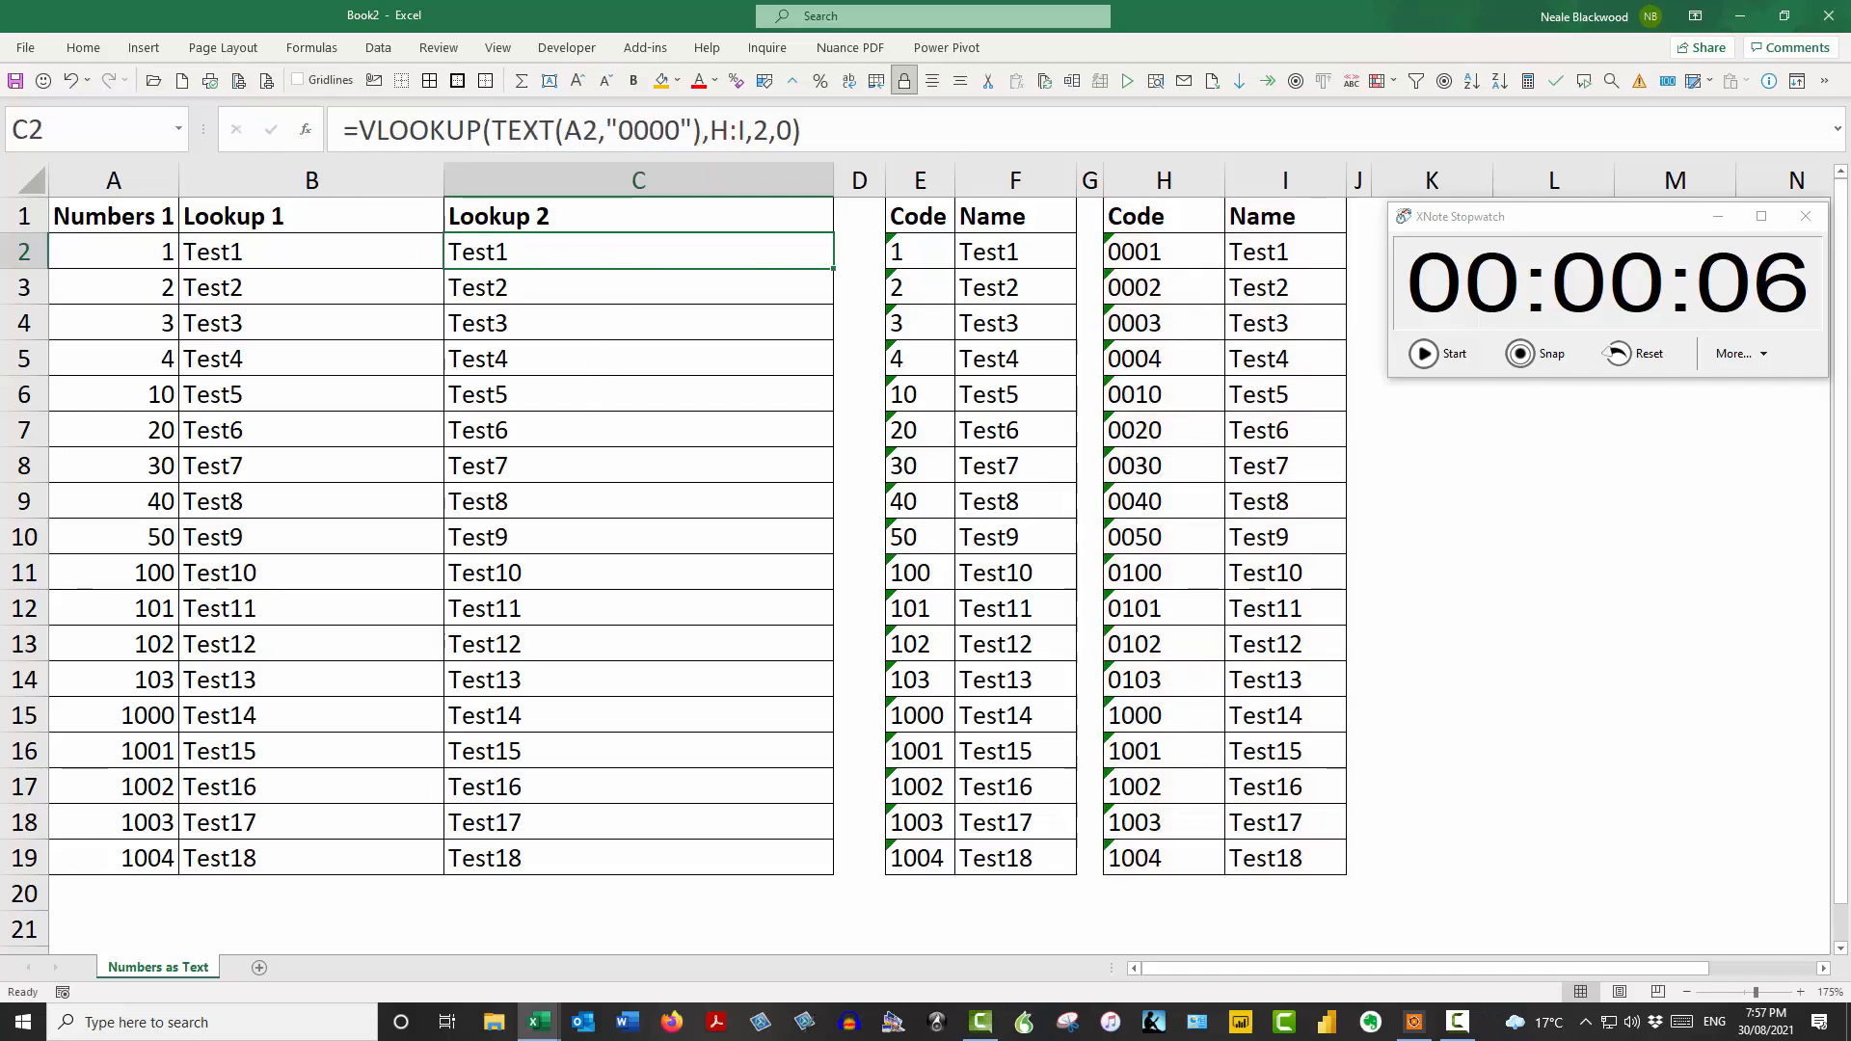